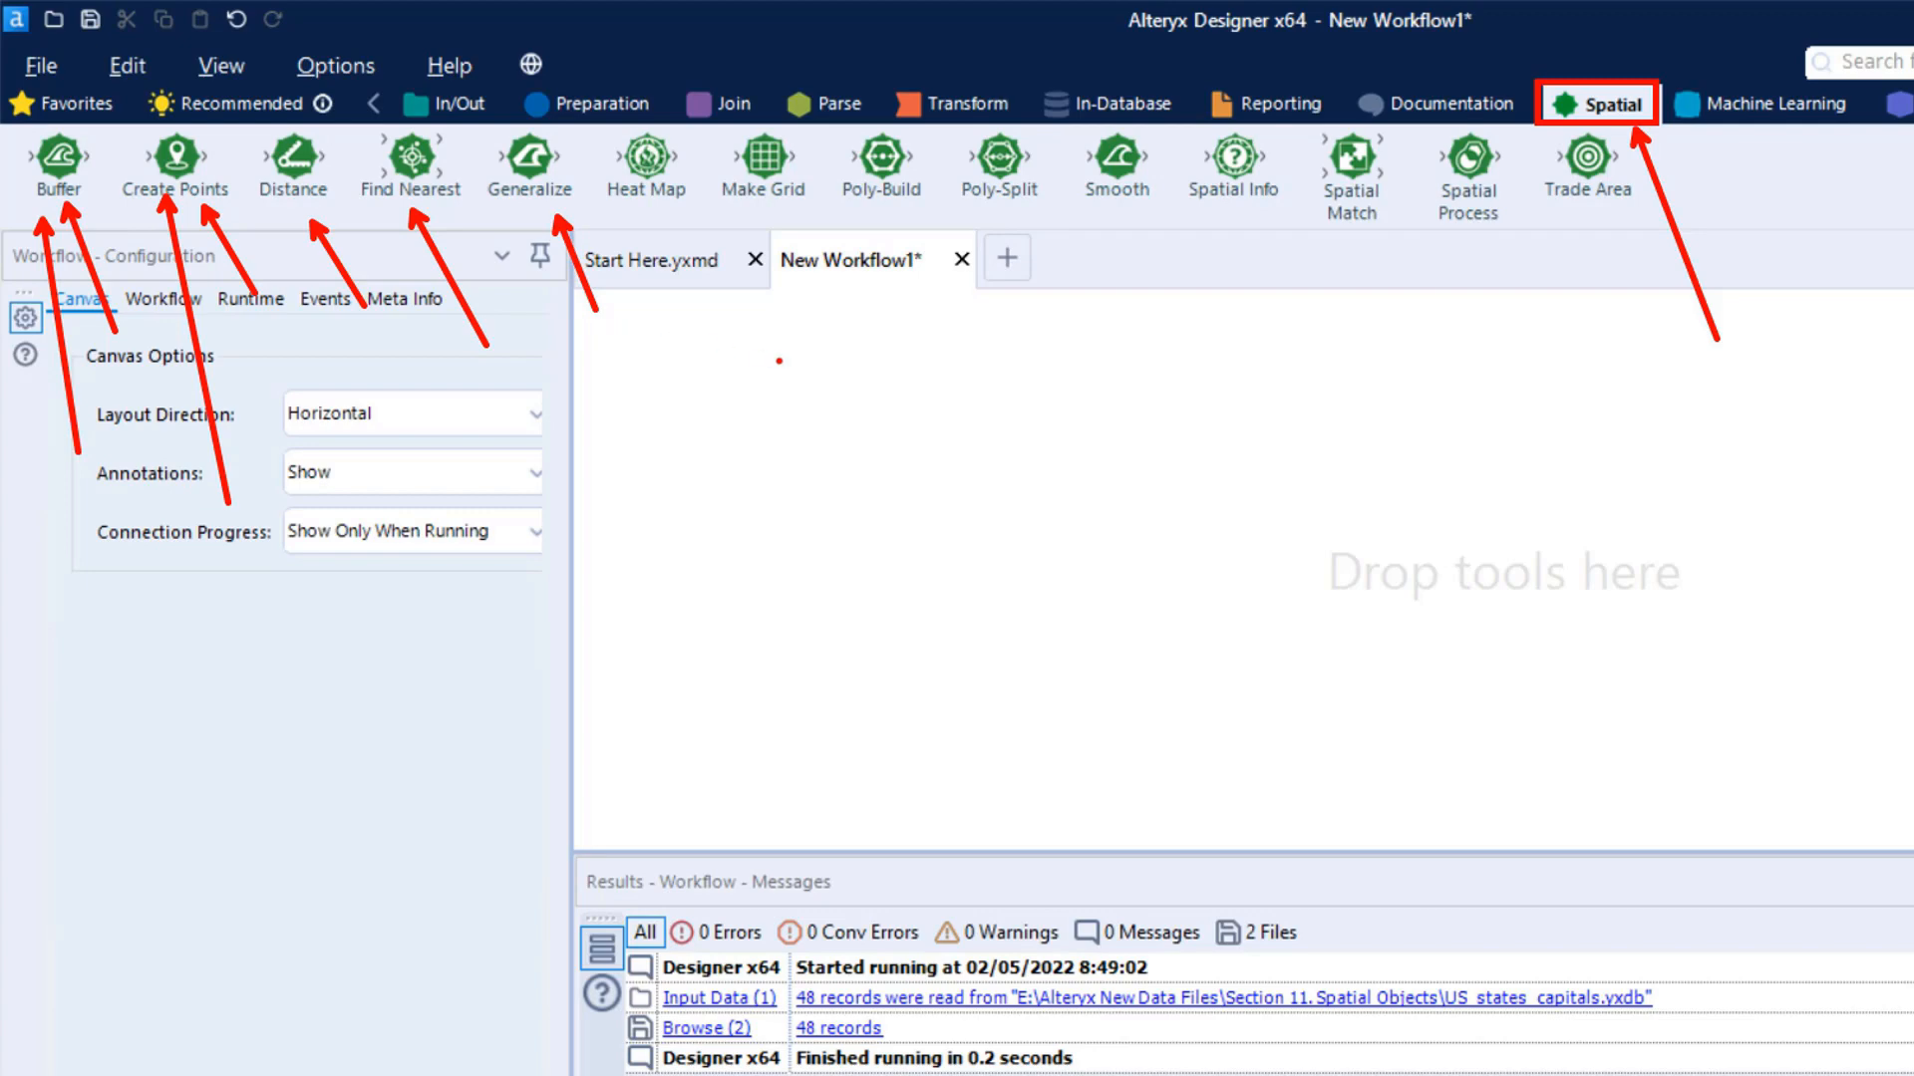
- Add an Input Data tool to the canvas and connect it to the Alteryx Database file US_states_capitals in Section 11. Spatial Objects
{"action": "left_click", "coordinate": [464, 103]}
{"action": "left_click_drag", "start_coordinate": [409, 159], "coordinate": [736, 558]}
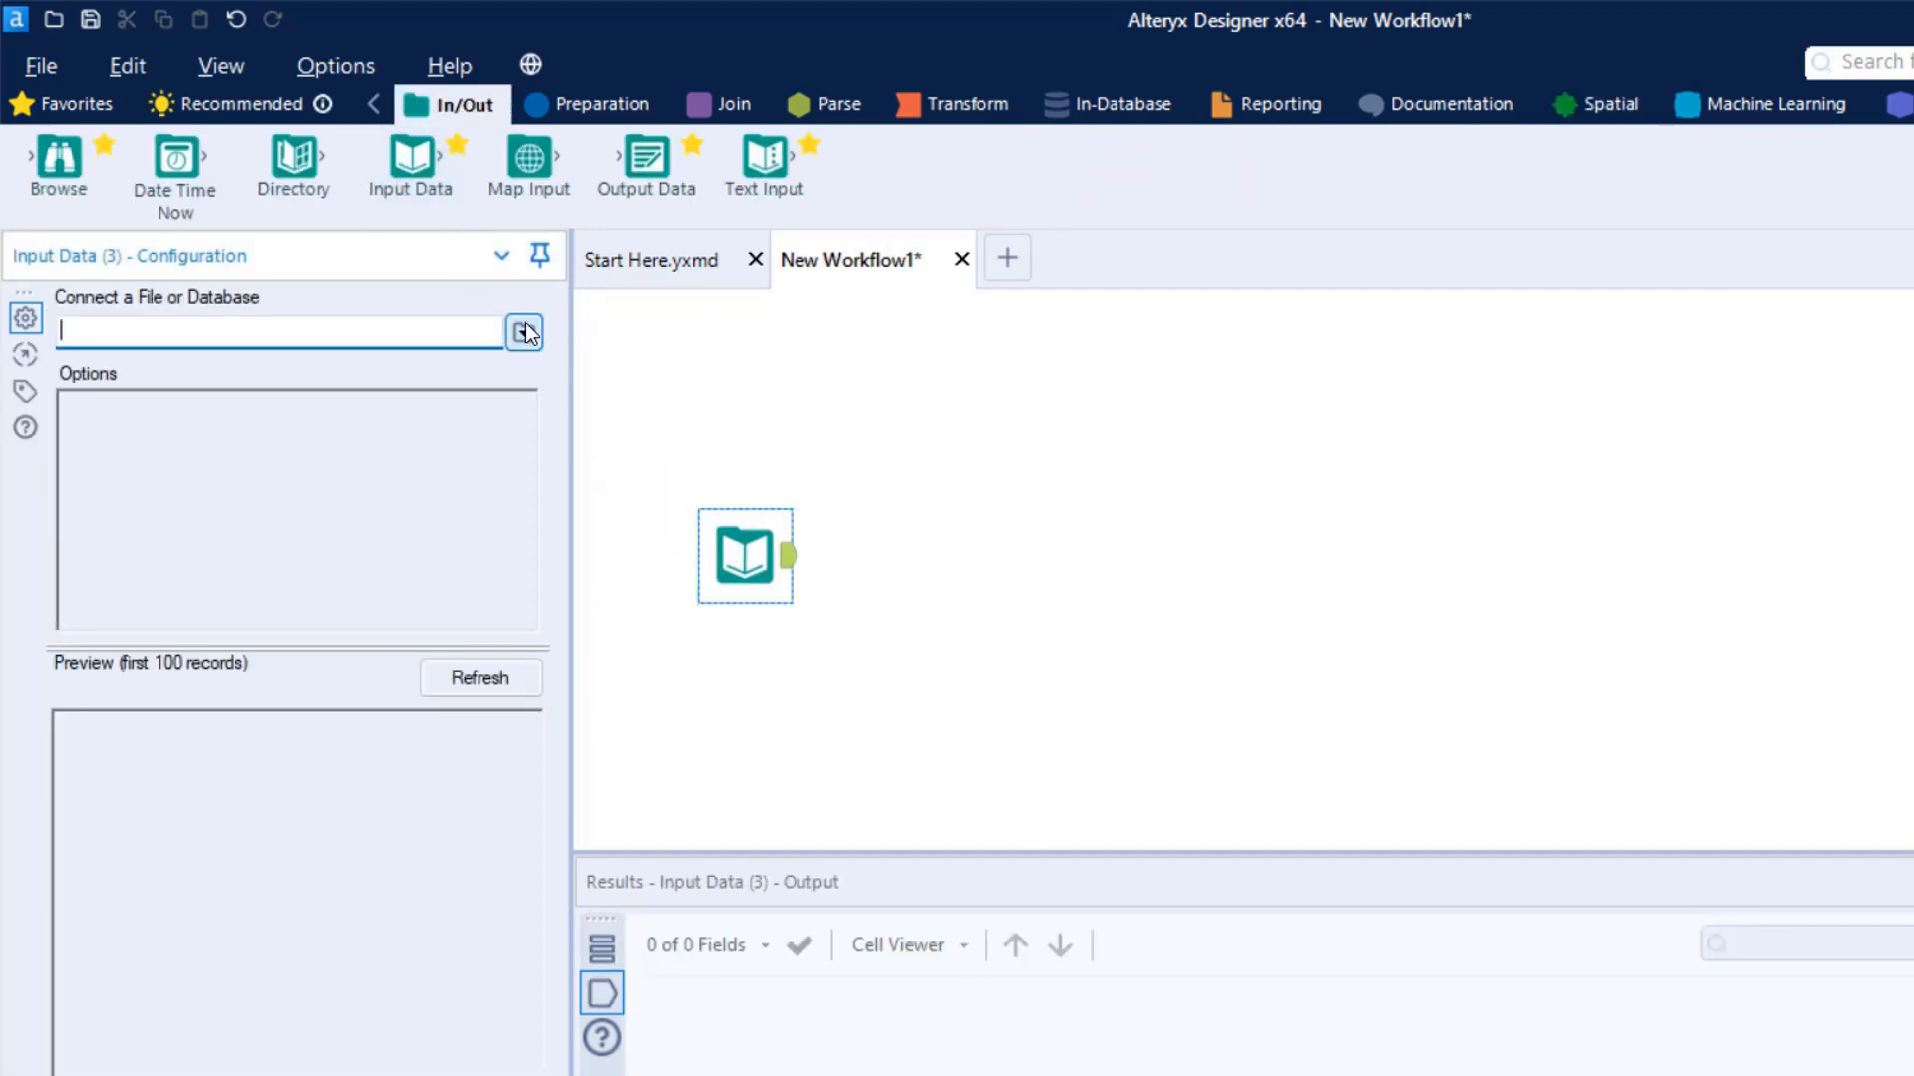
{"action": "left_click", "coordinate": [524, 333]}
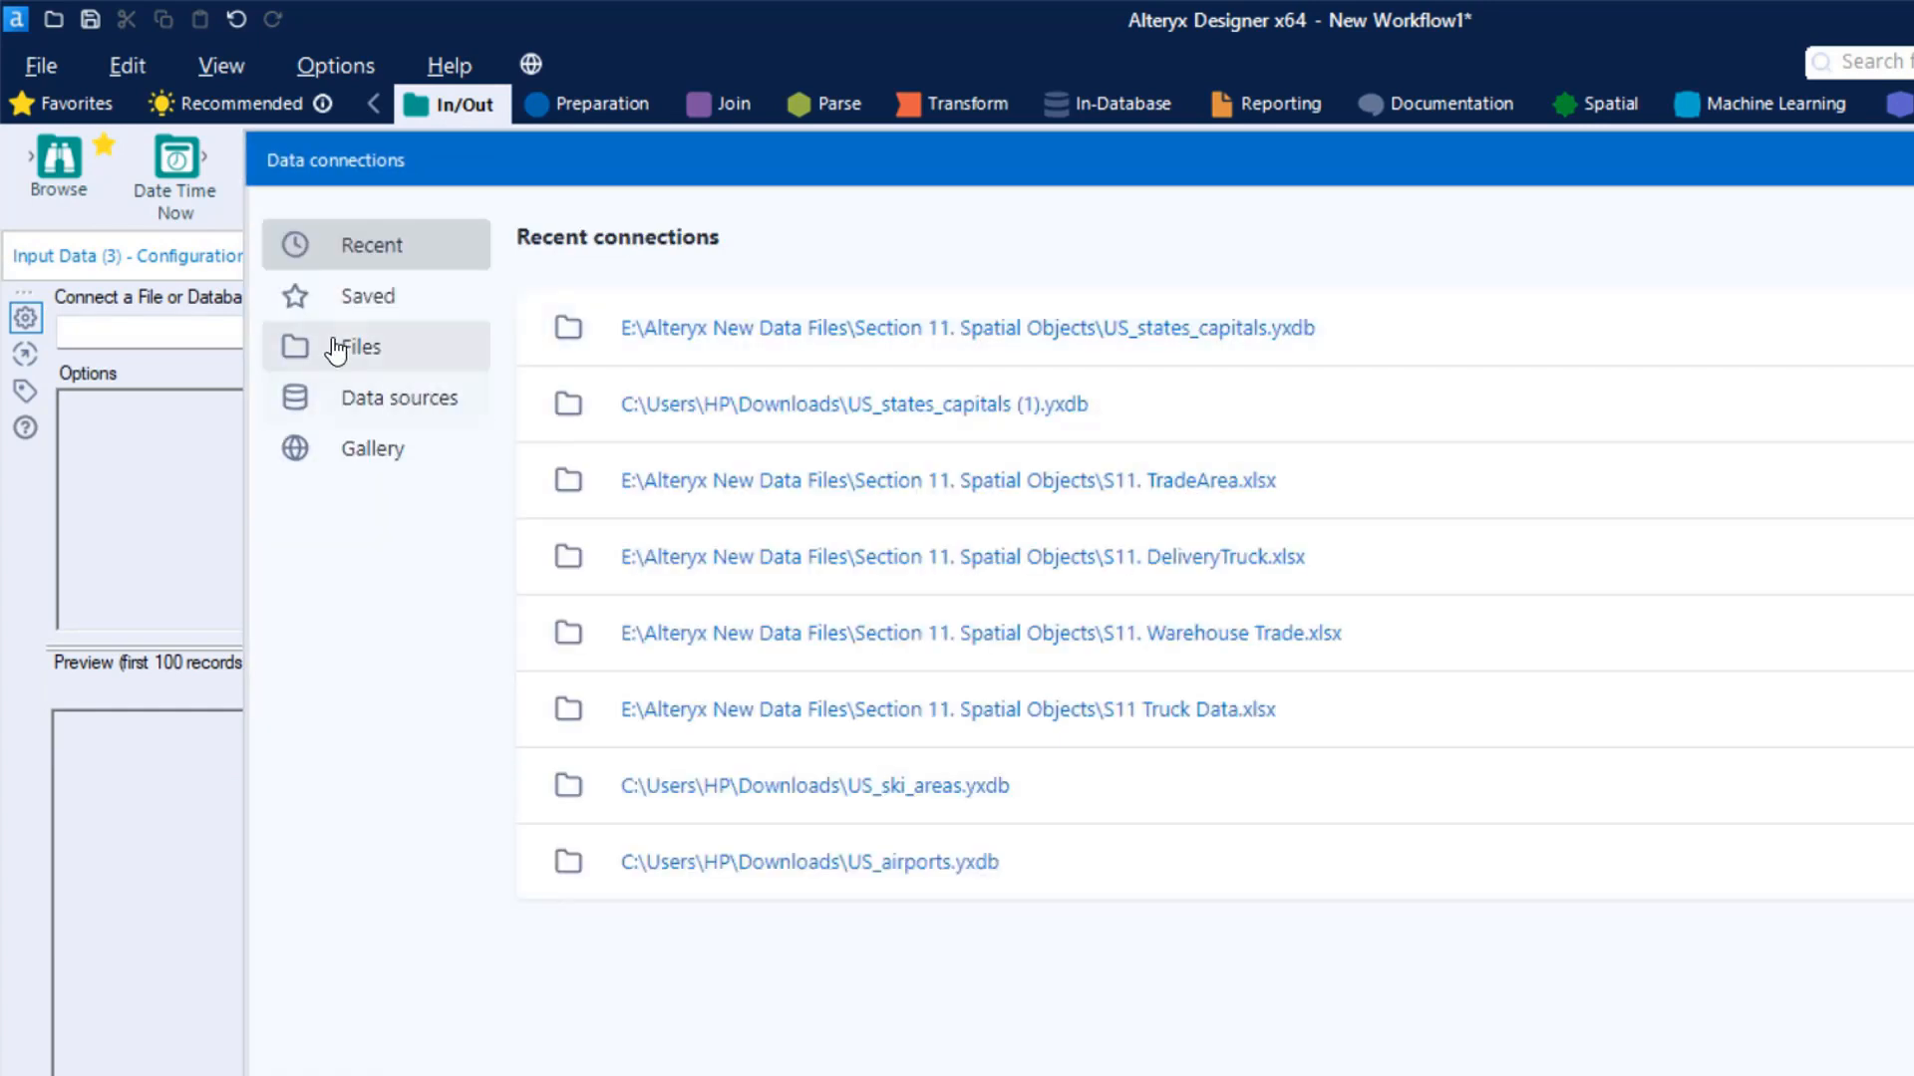
{"action": "left_click", "coordinate": [335, 349]}
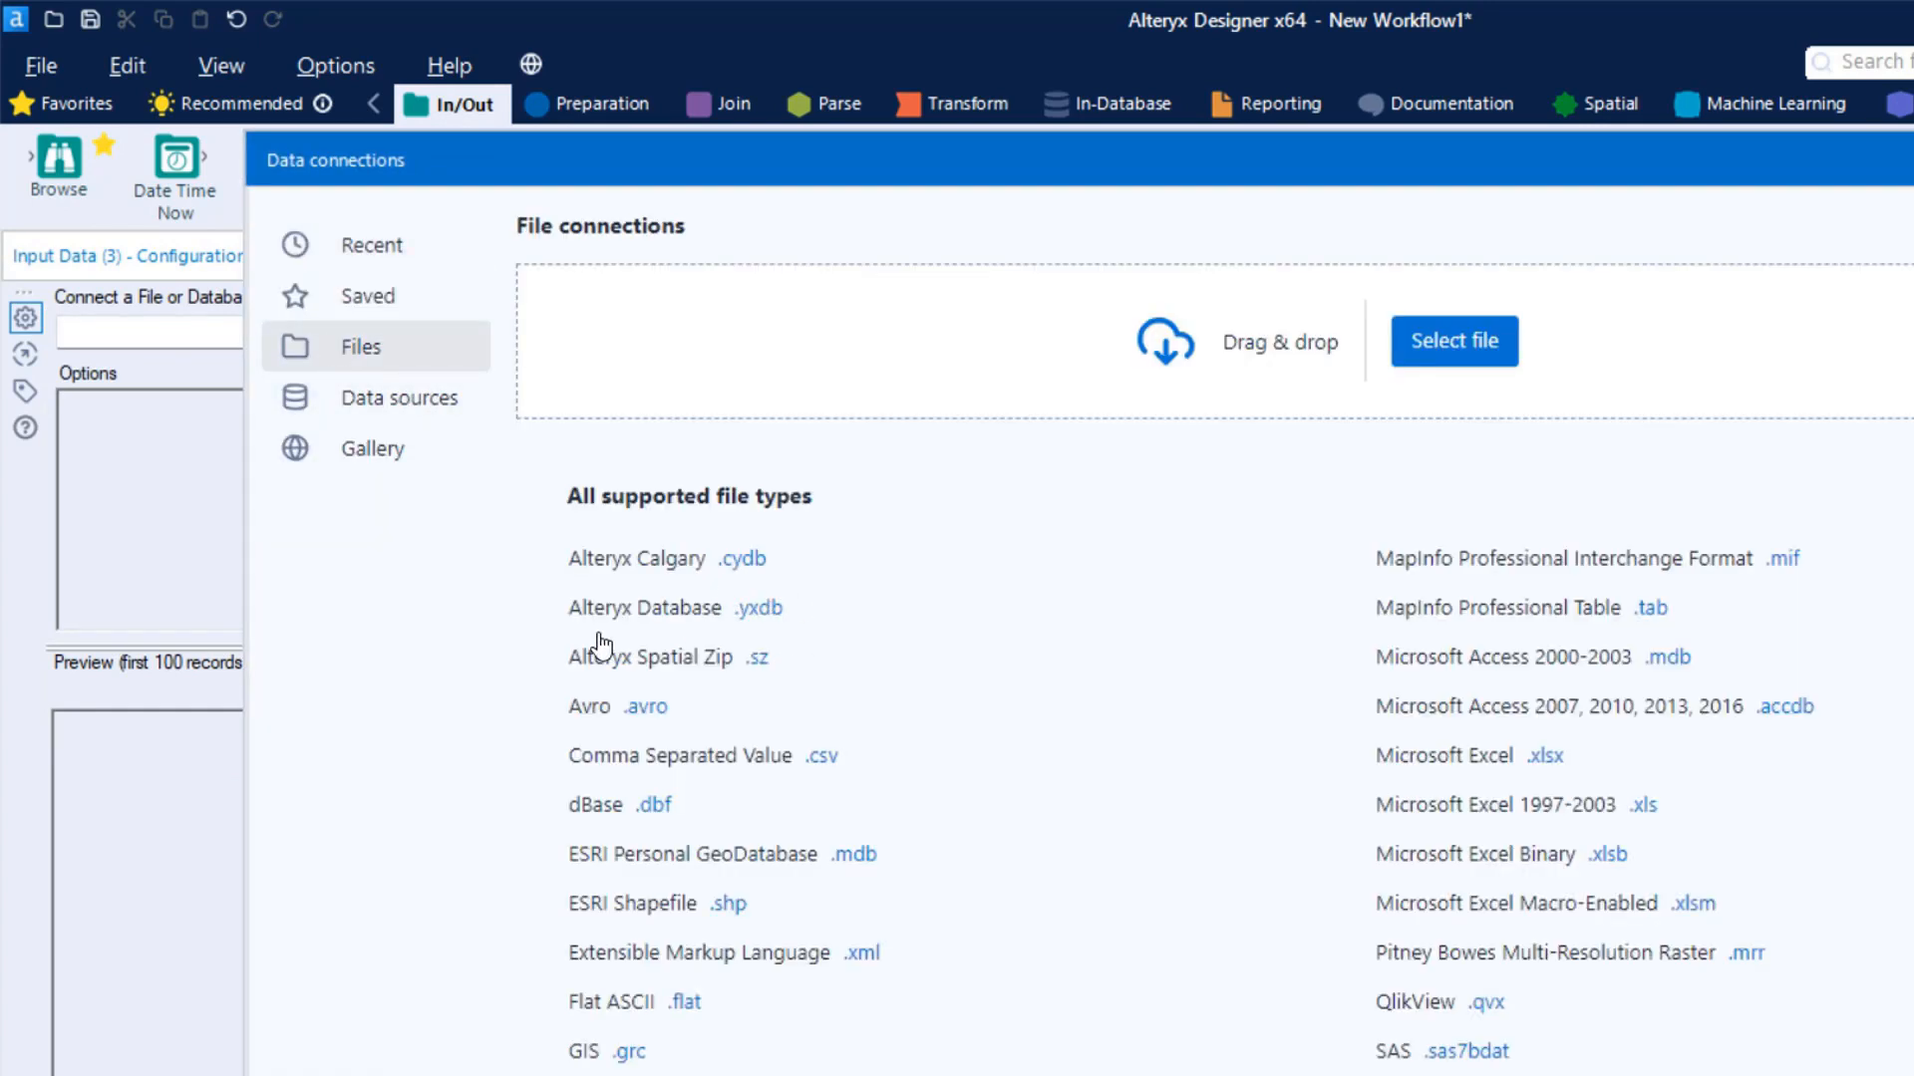
{"action": "left_click", "coordinate": [769, 610]}
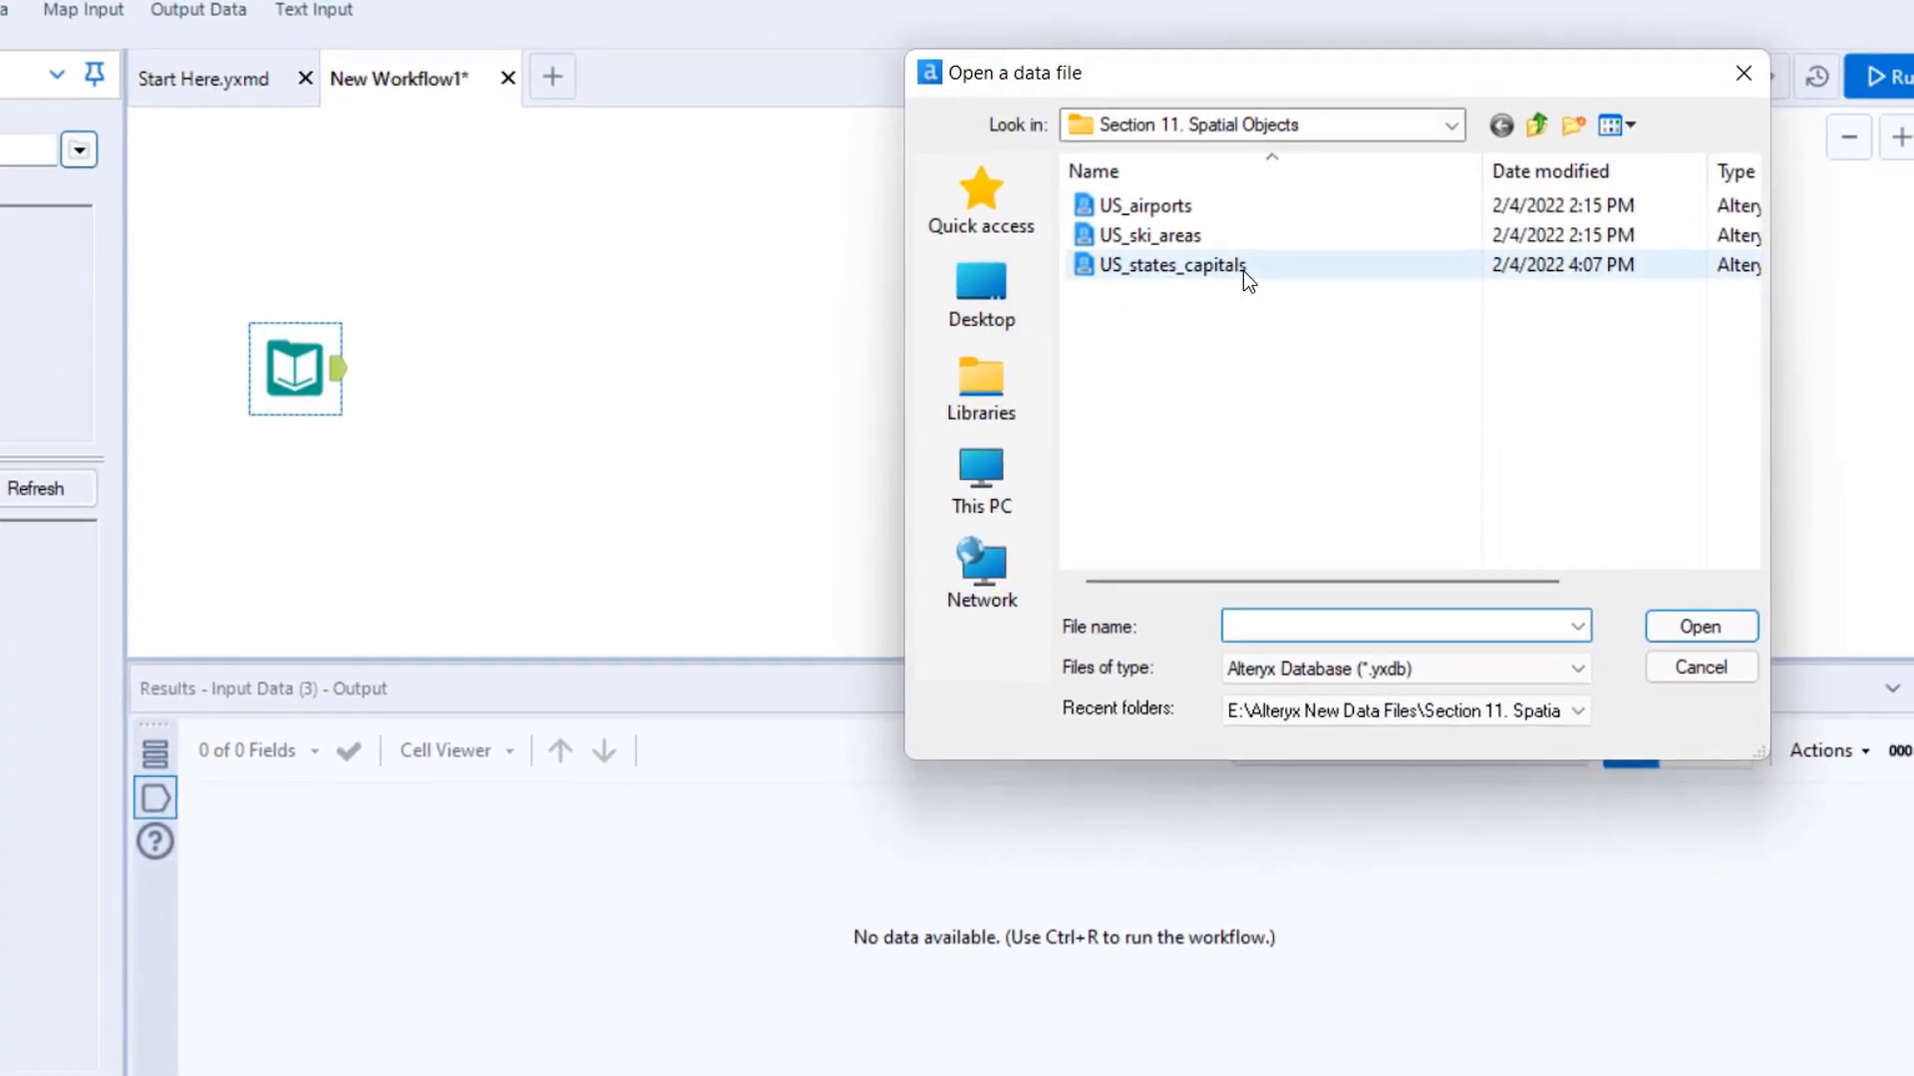
{"action": "left_click", "coordinate": [1654, 454]}
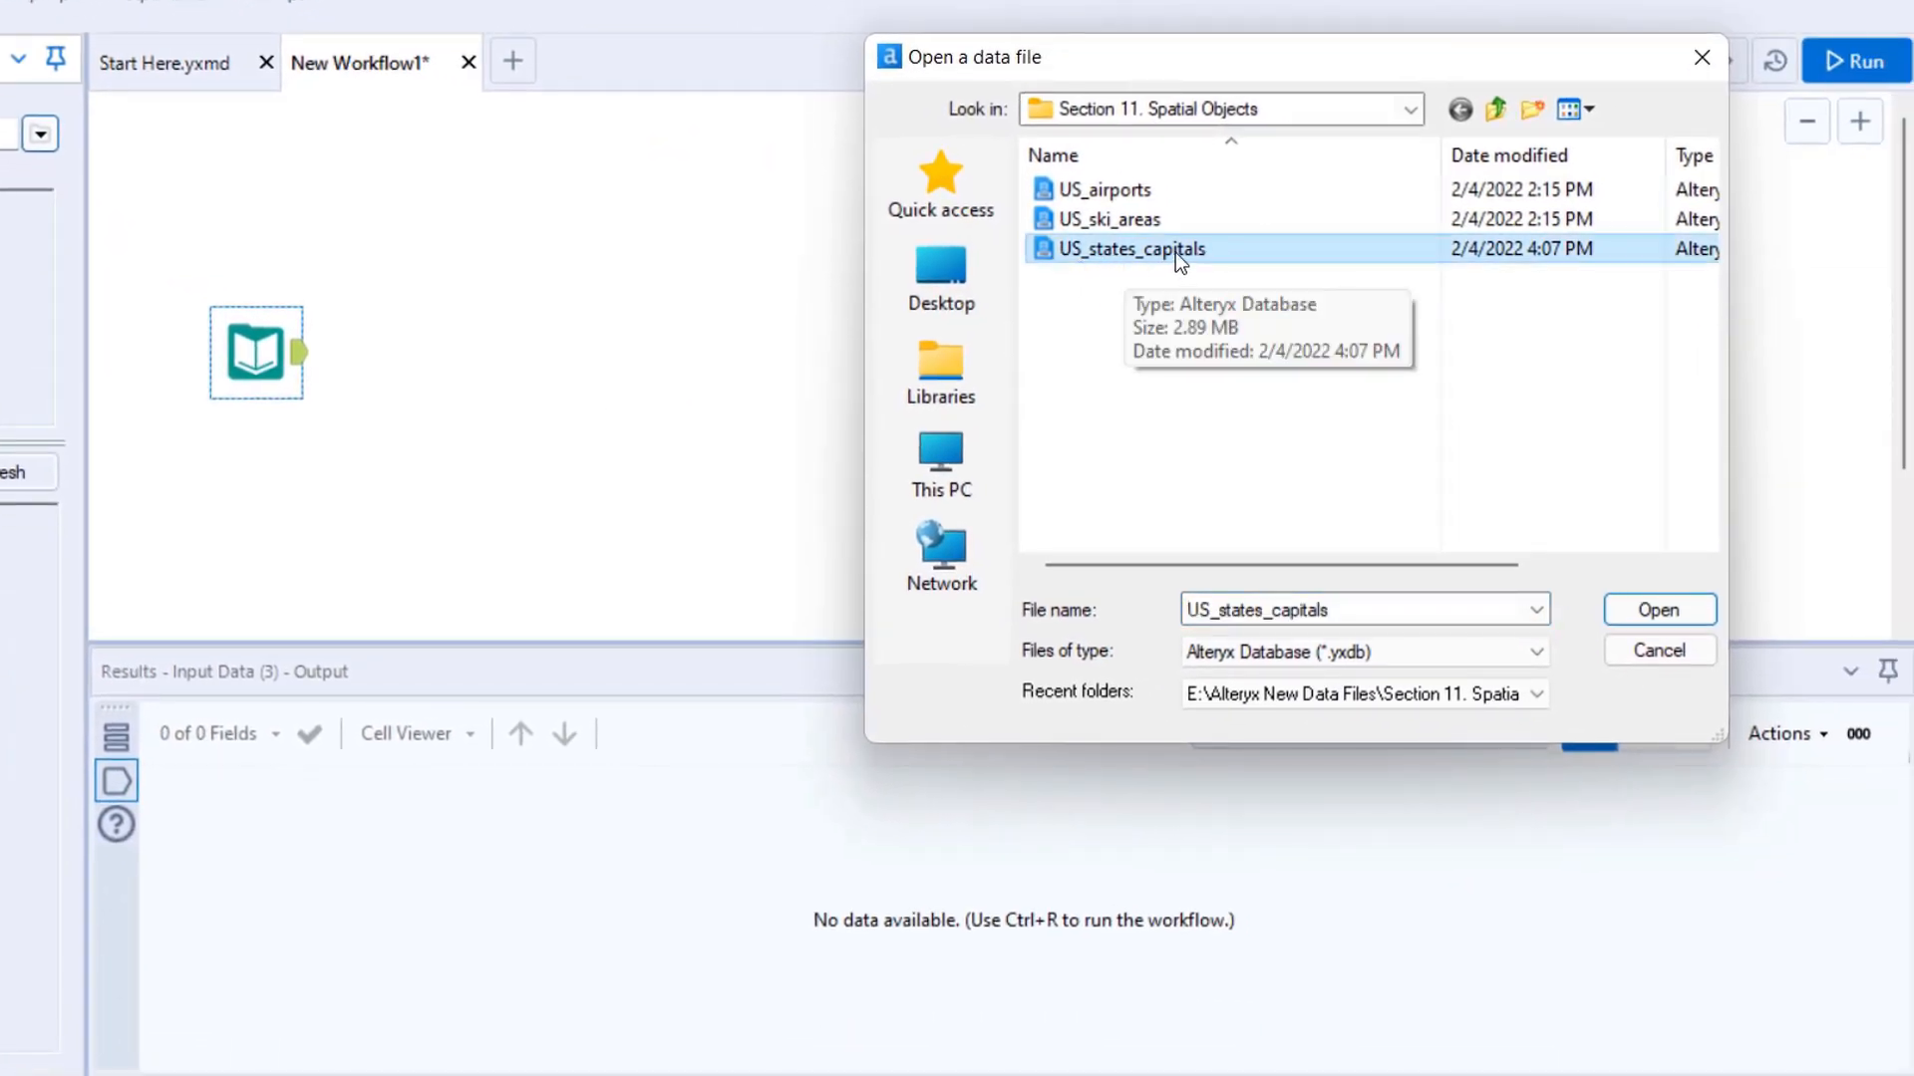
{"action": "left_click", "coordinate": [1683, 614]}
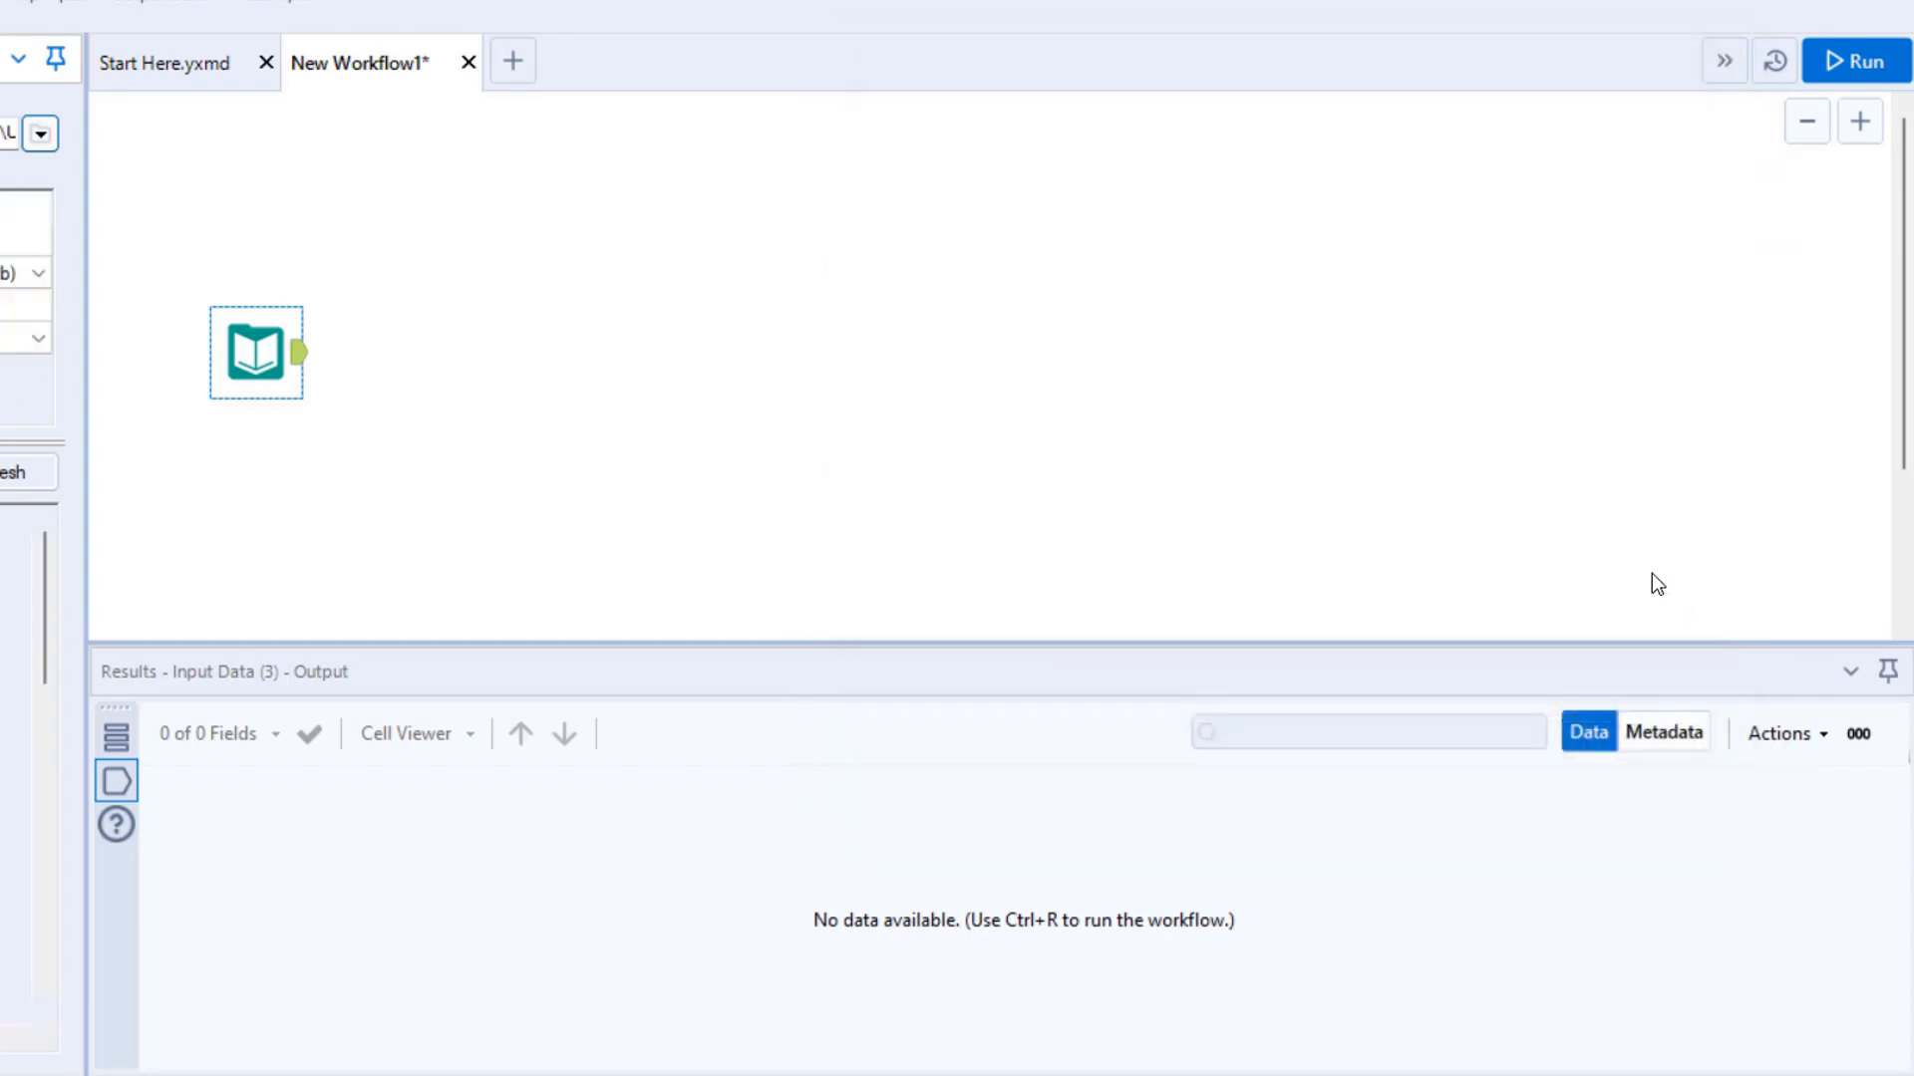
- Run the workflow and review the State, City, Longitude, Latitude, Capital City SpatialObj and State SpatialObj columns of the input data
{"action": "left_click", "coordinate": [727, 365]}
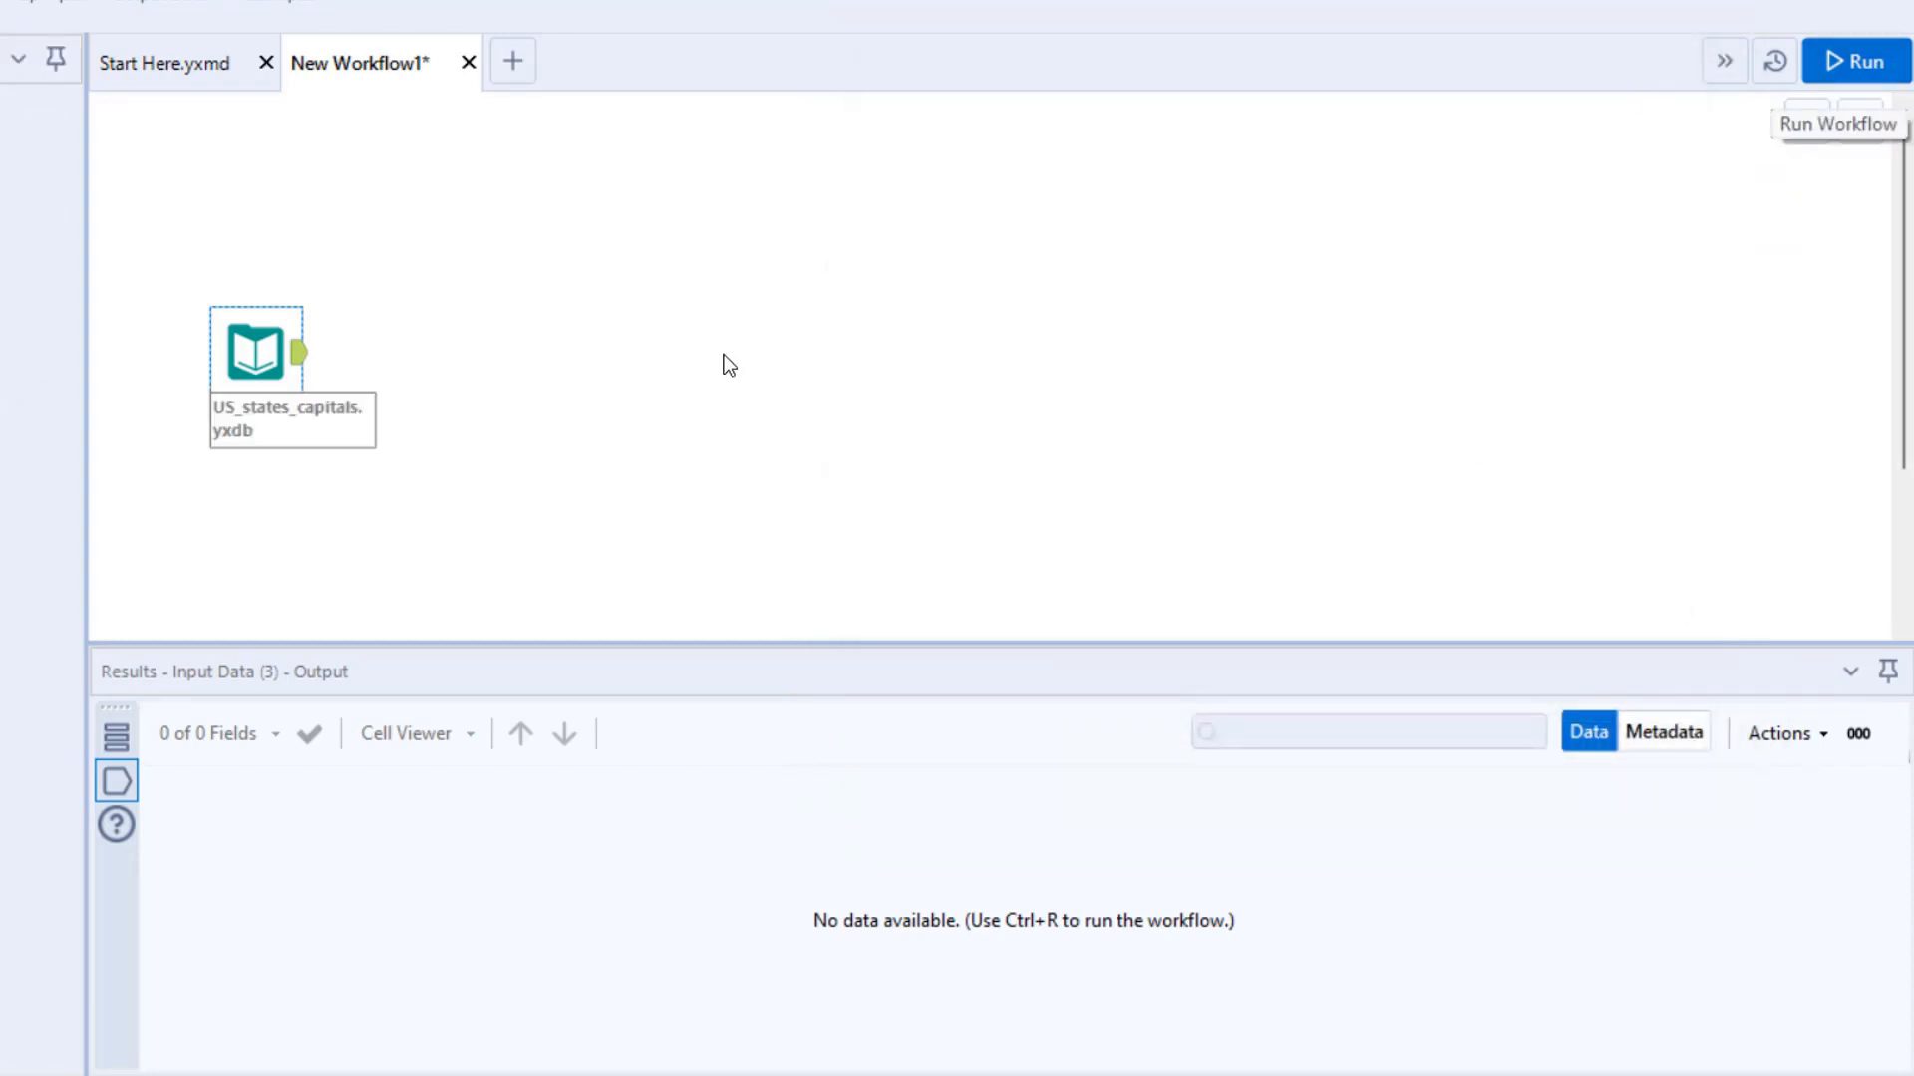
{"action": "key", "text": "ctrl+r"}
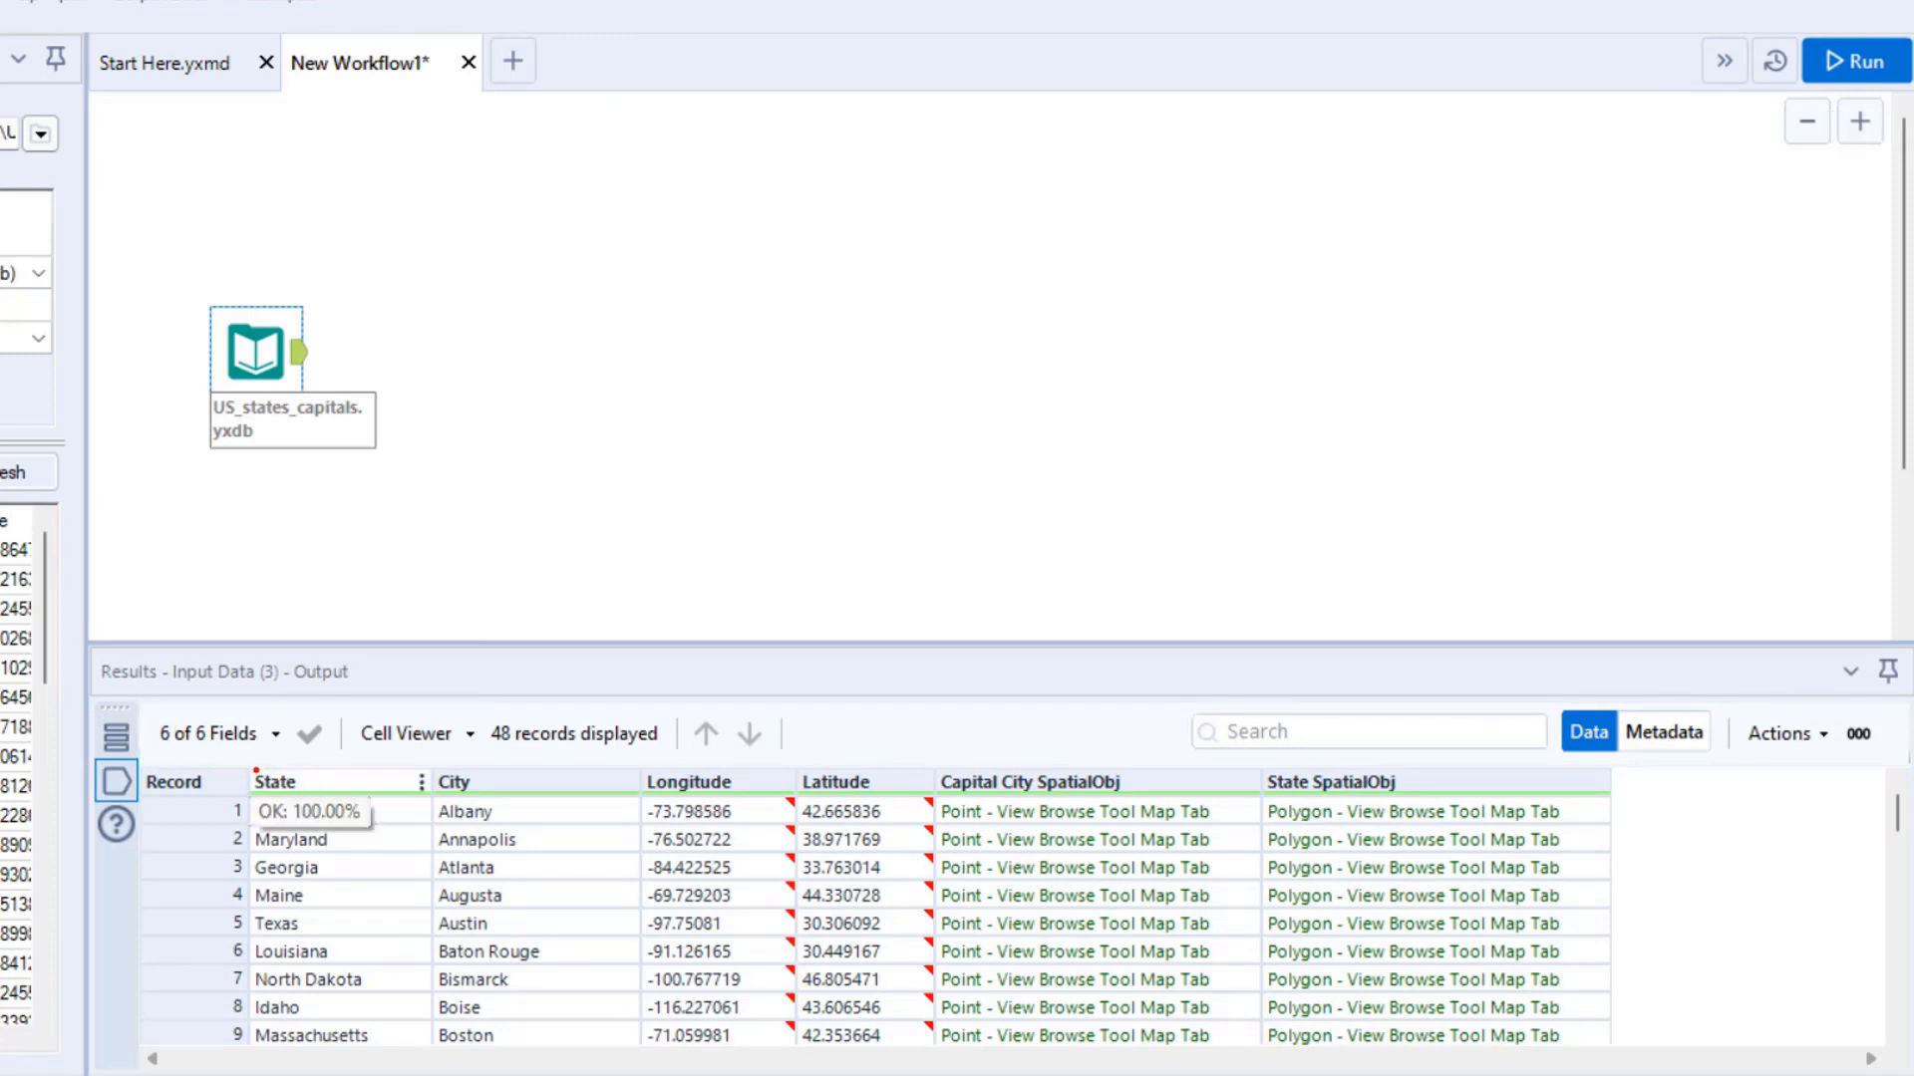
{"action": "left_click_drag", "start_coordinate": [240, 767], "coordinate": [540, 796]}
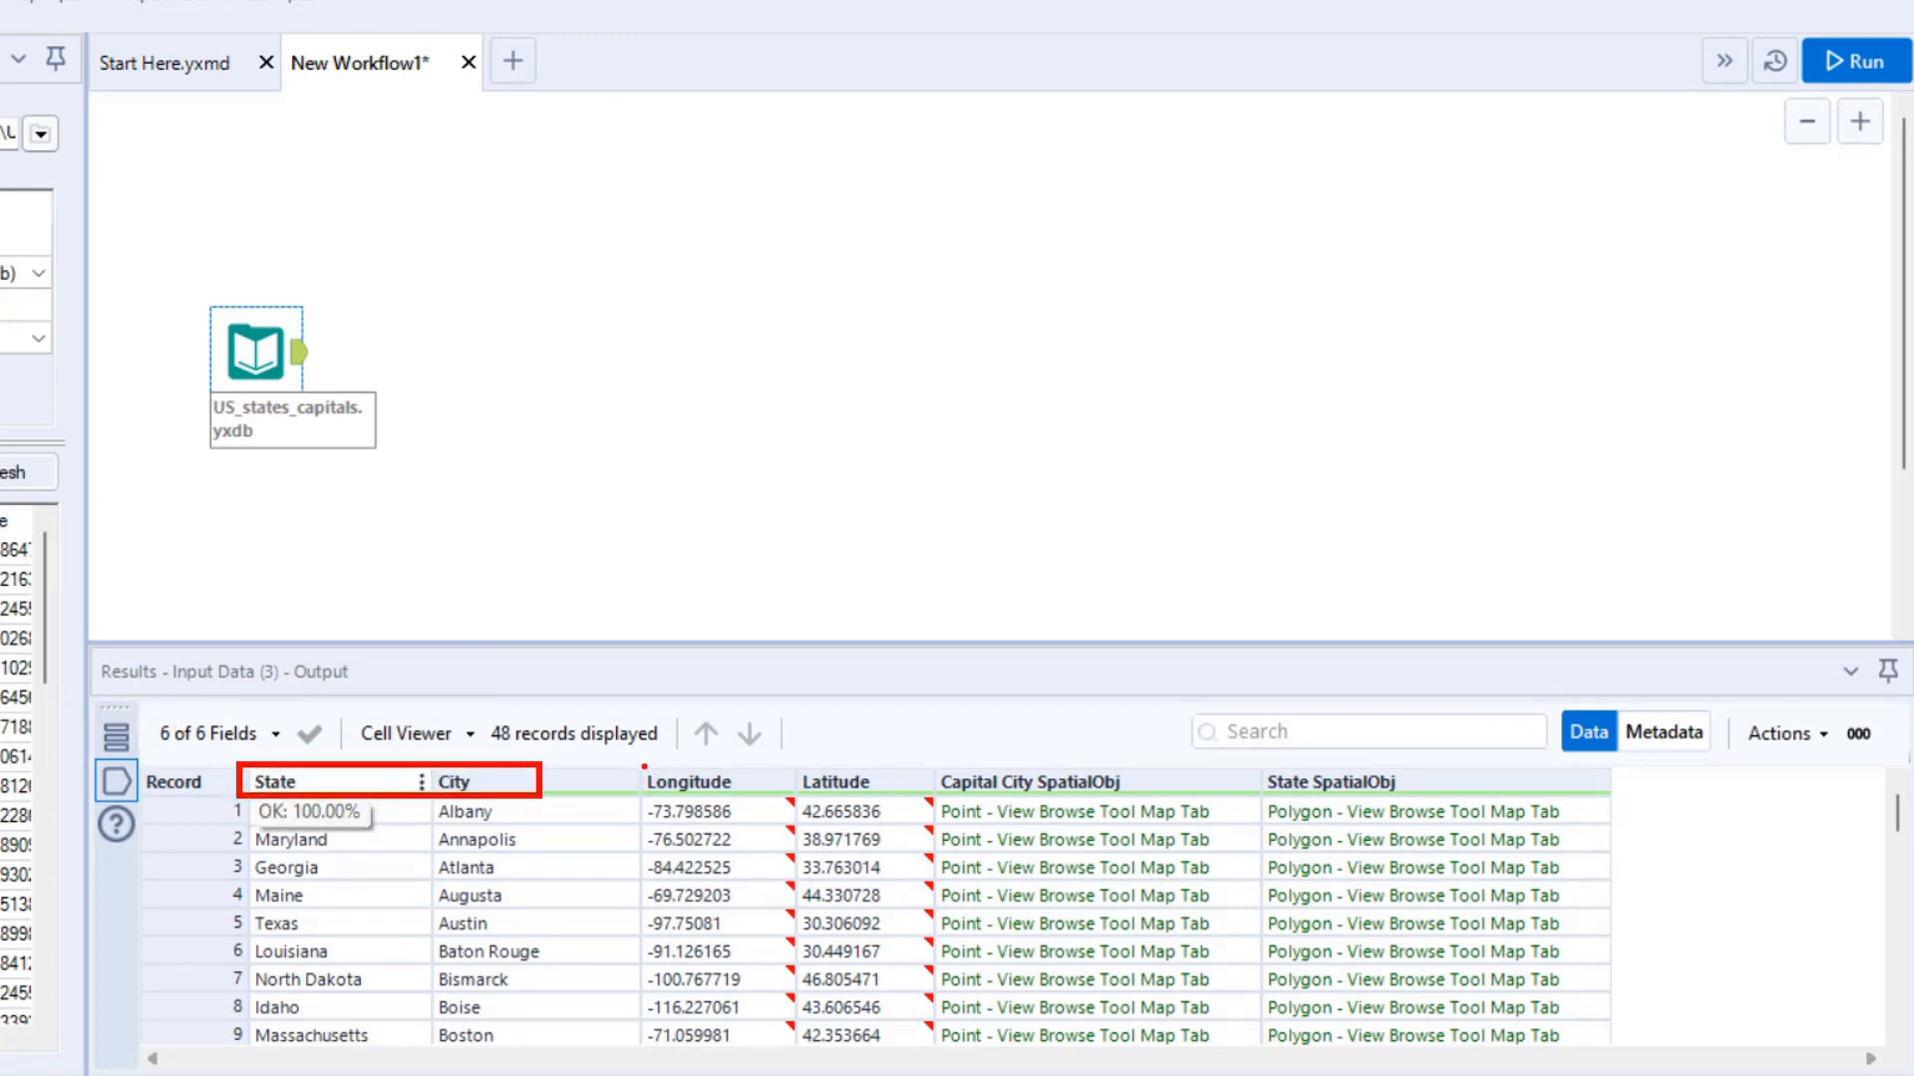
{"action": "mouse_move", "coordinate": [644, 766]}
{"action": "left_mouse_down"}
{"action": "mouse_move", "coordinate": [812, 801]}
{"action": "mouse_move", "coordinate": [923, 799]}
{"action": "mouse_move", "coordinate": [918, 616]}
{"action": "left_mouse_up"}
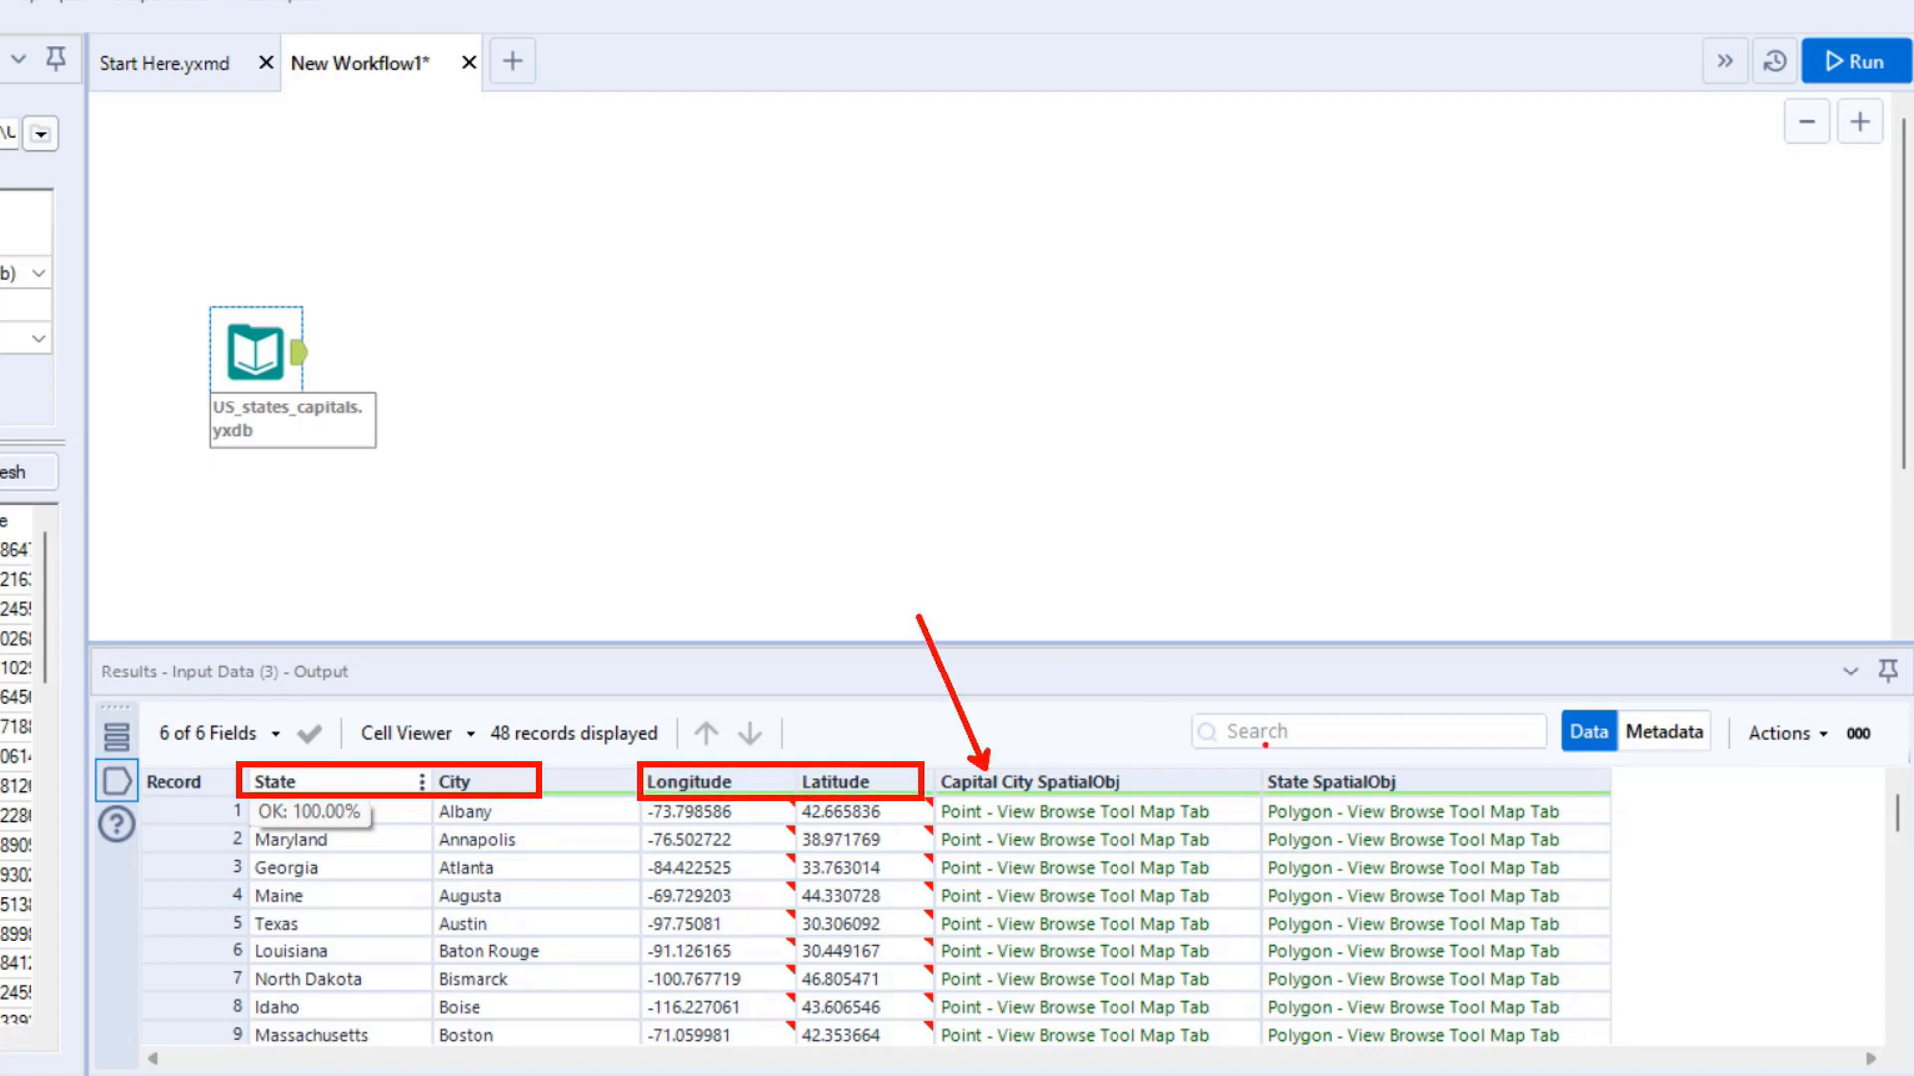
{"action": "left_click_drag", "start_coordinate": [1299, 760], "coordinate": [1248, 610]}
{"action": "key", "text": "Escape"}
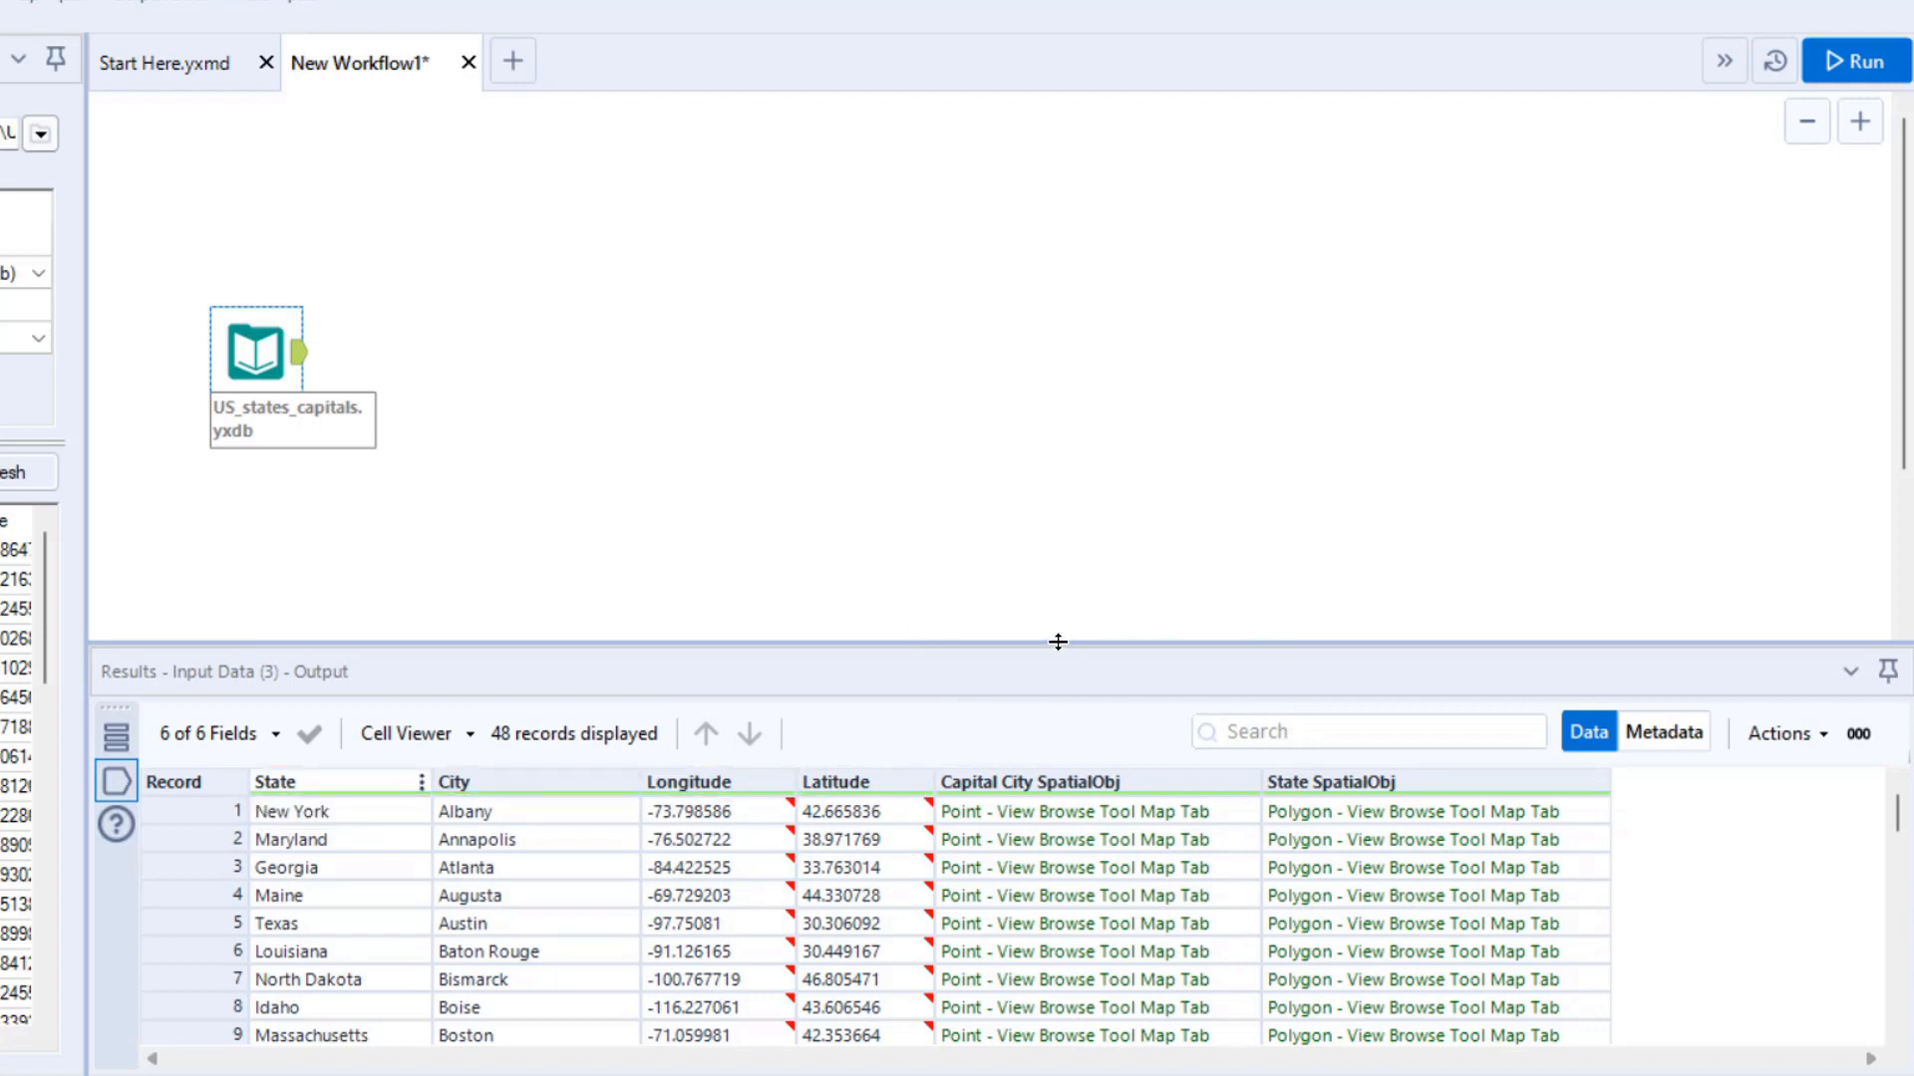
{"action": "mouse_move", "coordinate": [945, 783]}
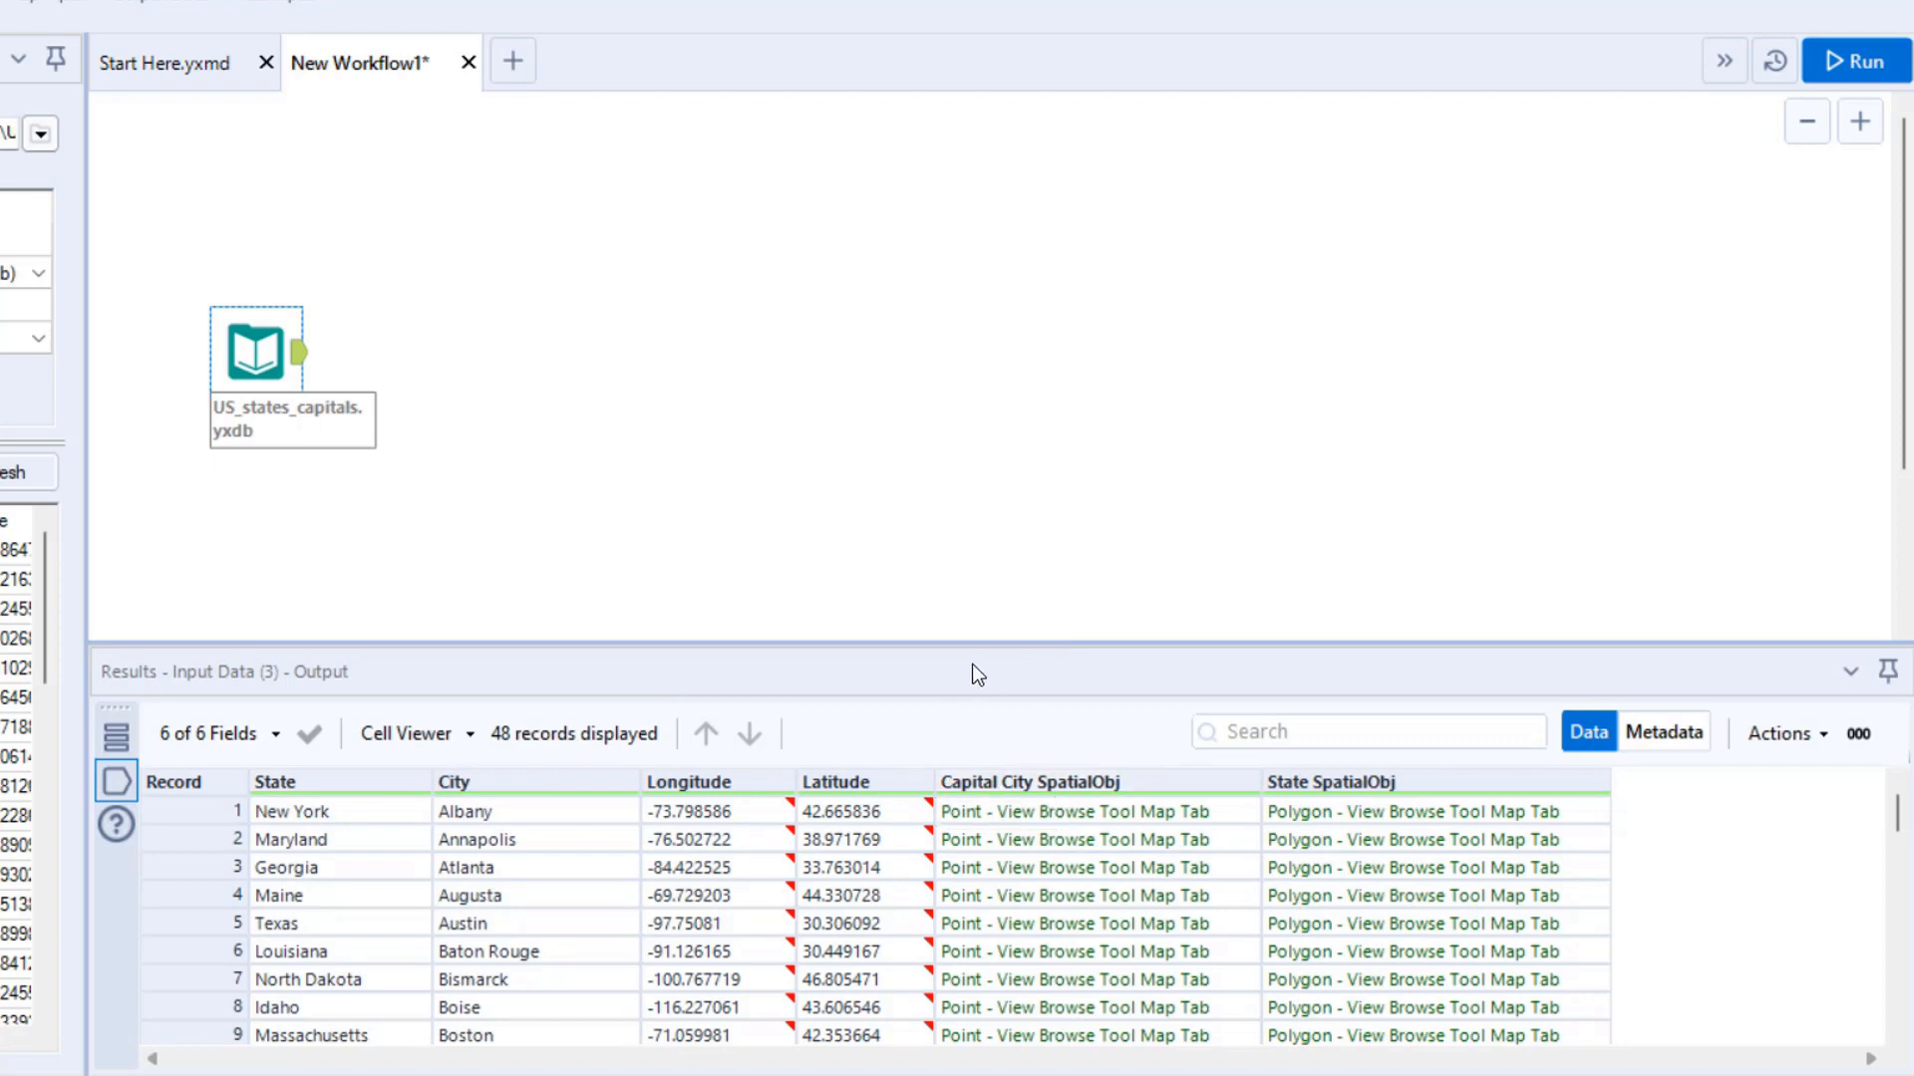
{"action": "mouse_move", "coordinate": [917, 793]}
{"action": "left_mouse_down"}
{"action": "mouse_move", "coordinate": [1004, 1023]}
{"action": "mouse_move", "coordinate": [1002, 1072]}
{"action": "left_mouse_up"}
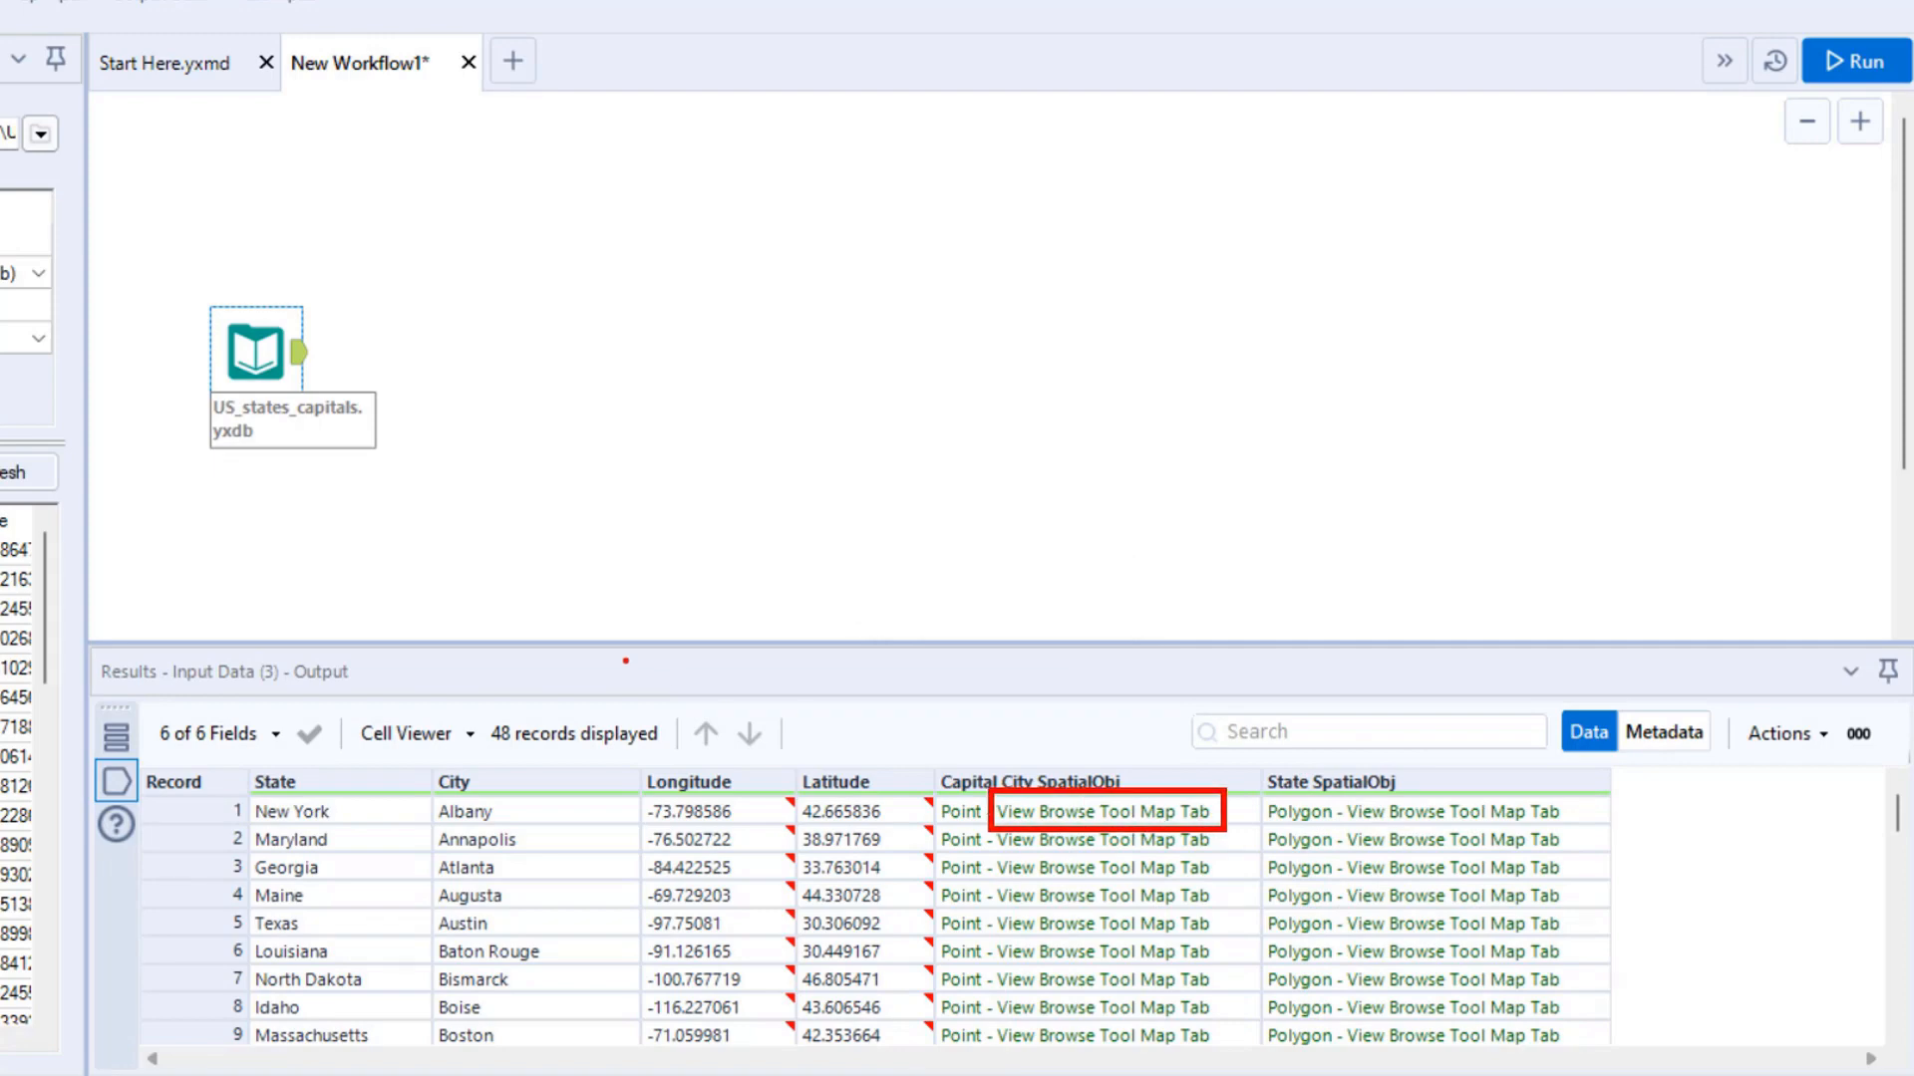
{"action": "key", "text": "Escape"}
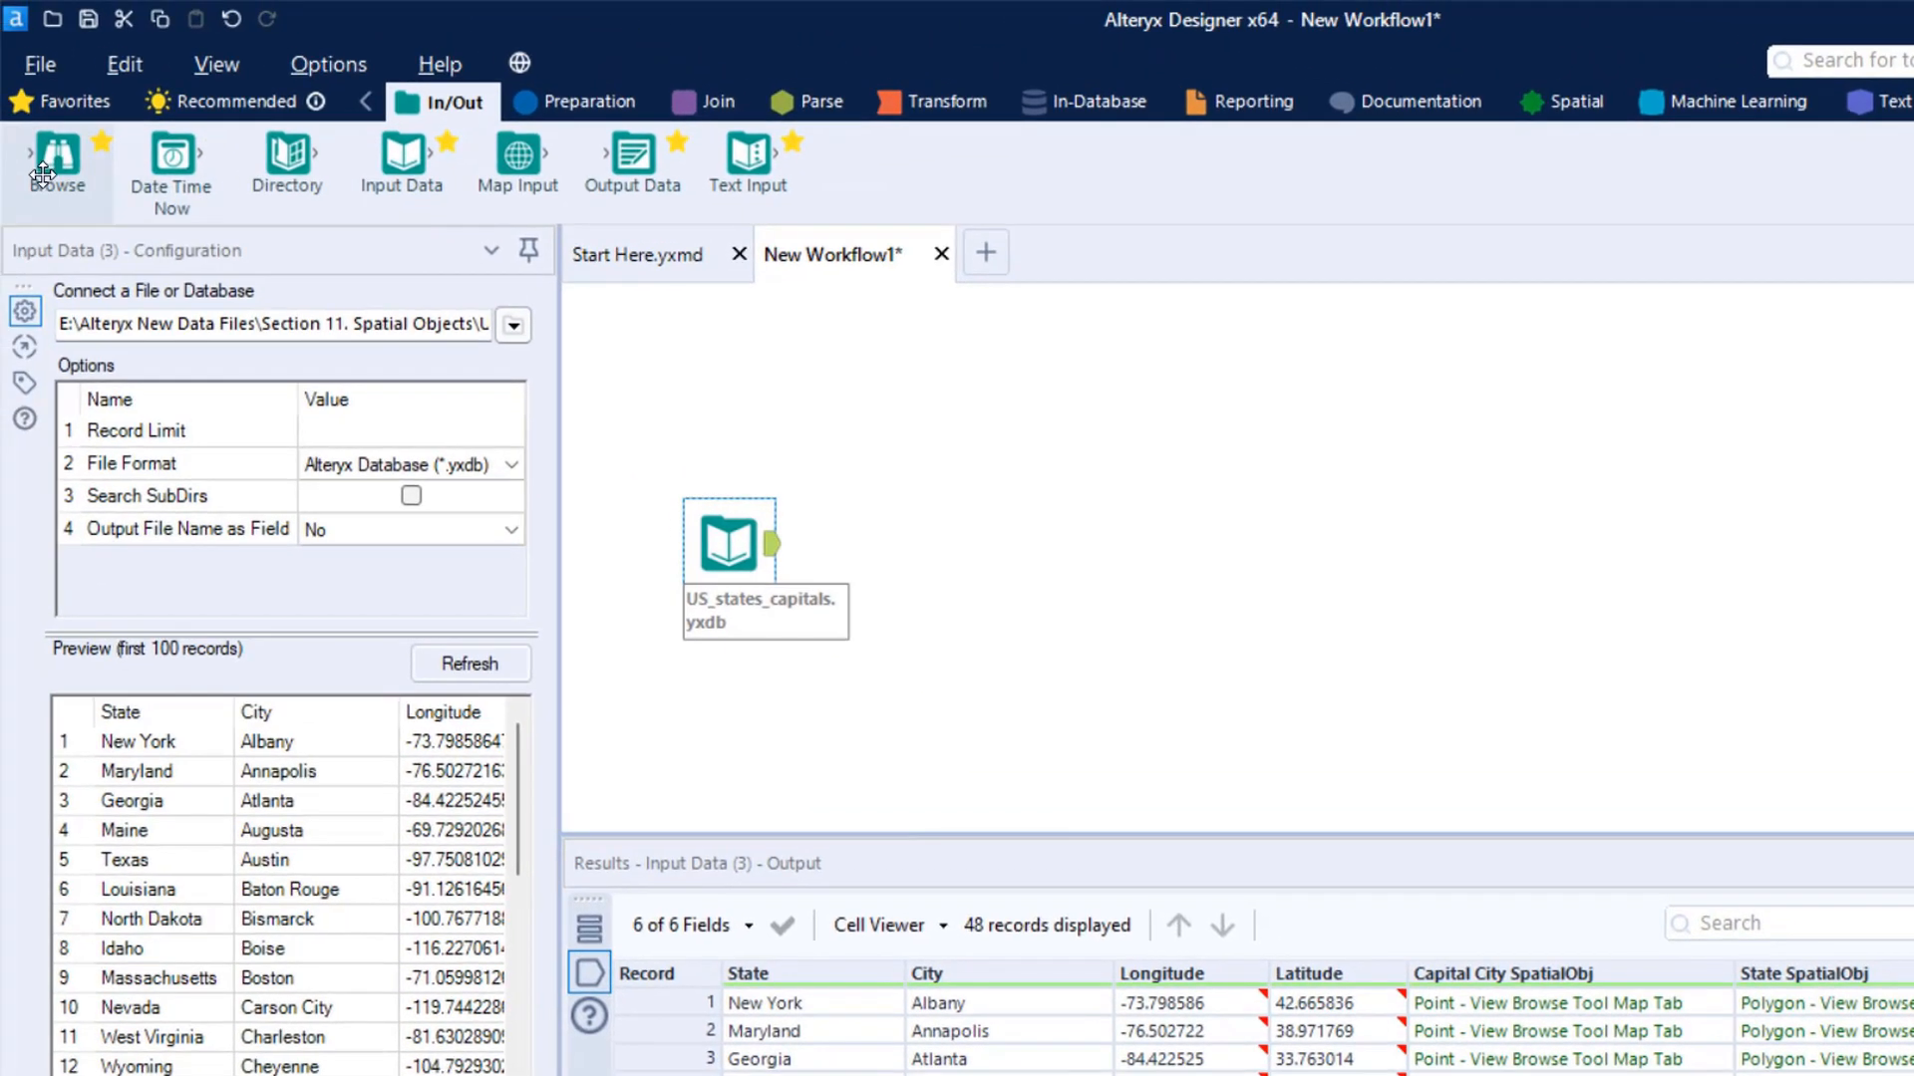
- Connect a Browse tool to the output of the US_states_capitals input and run the workflow to map the spatial fields
{"action": "mouse_move", "coordinate": [56, 165]}
{"action": "left_mouse_down"}
{"action": "mouse_move", "coordinate": [453, 390]}
{"action": "mouse_move", "coordinate": [900, 547]}
{"action": "left_mouse_up"}
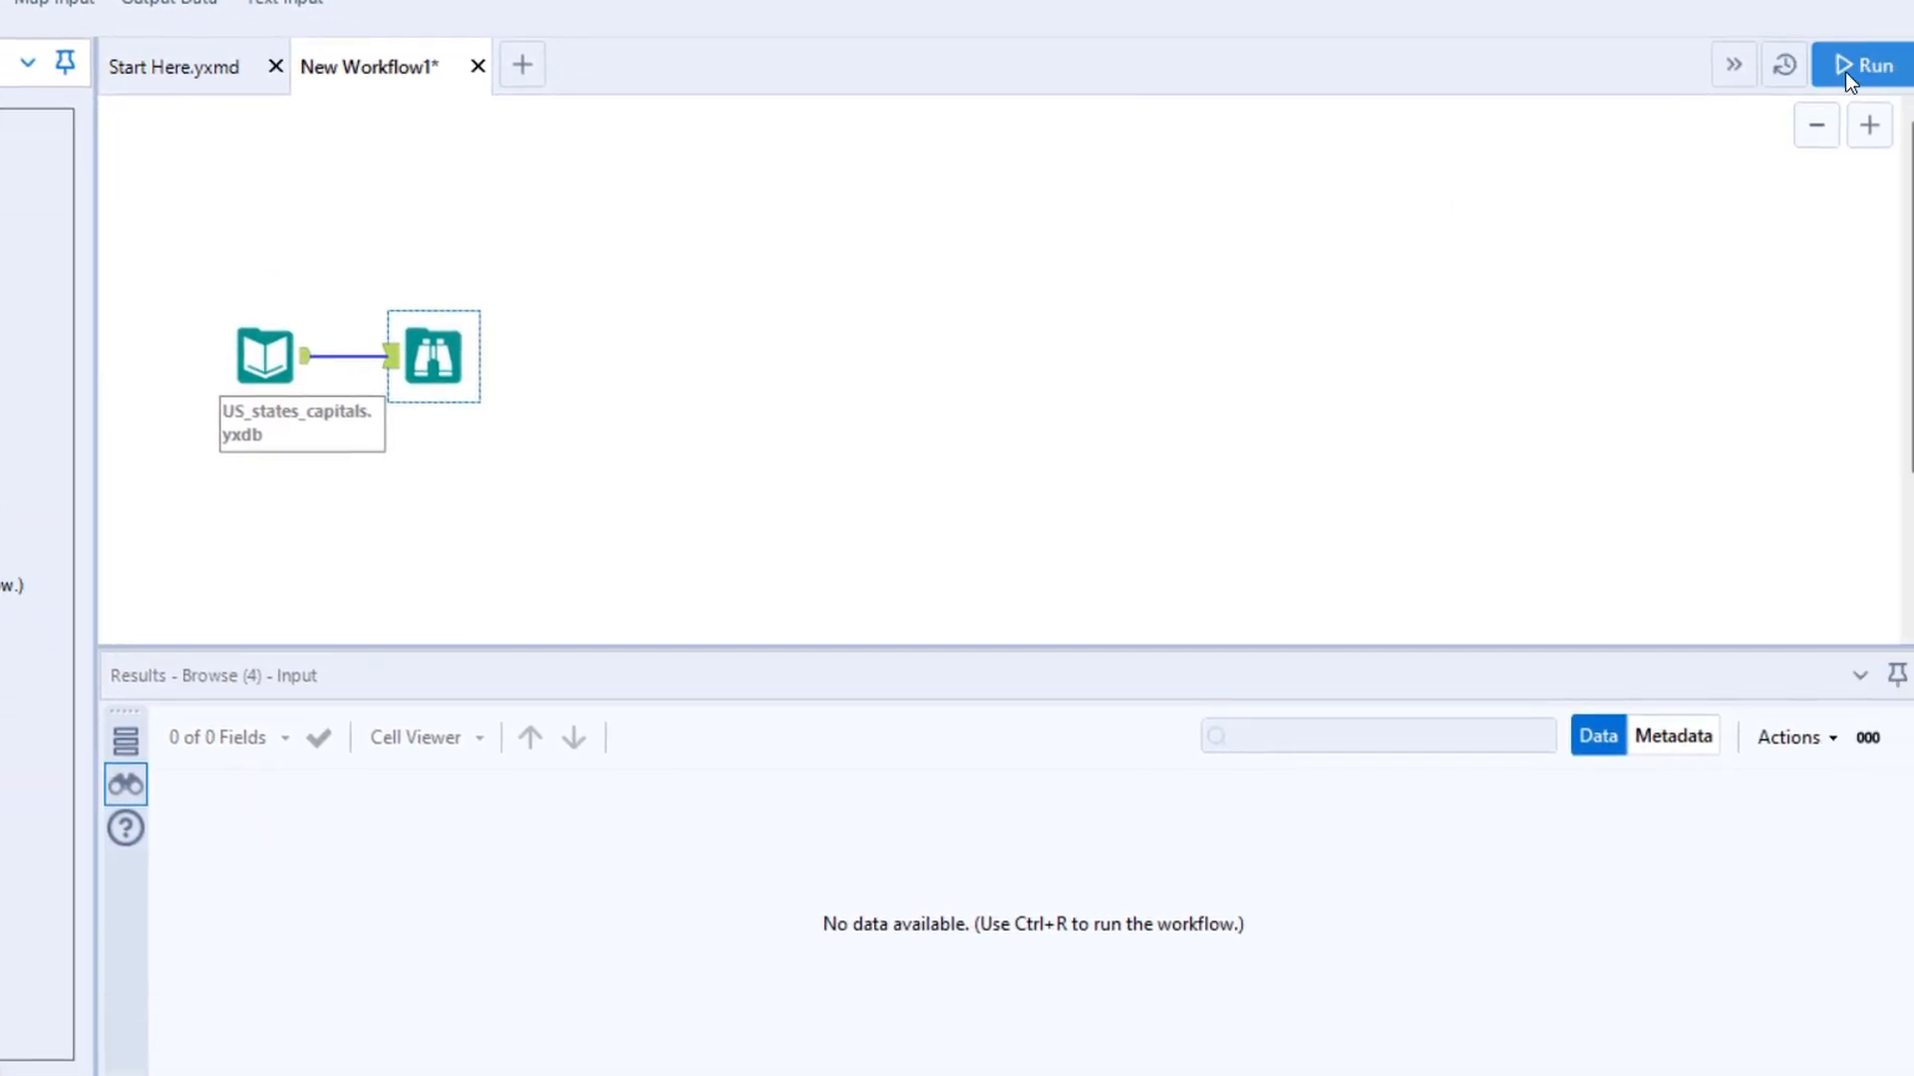
{"action": "left_click", "coordinate": [1836, 68]}
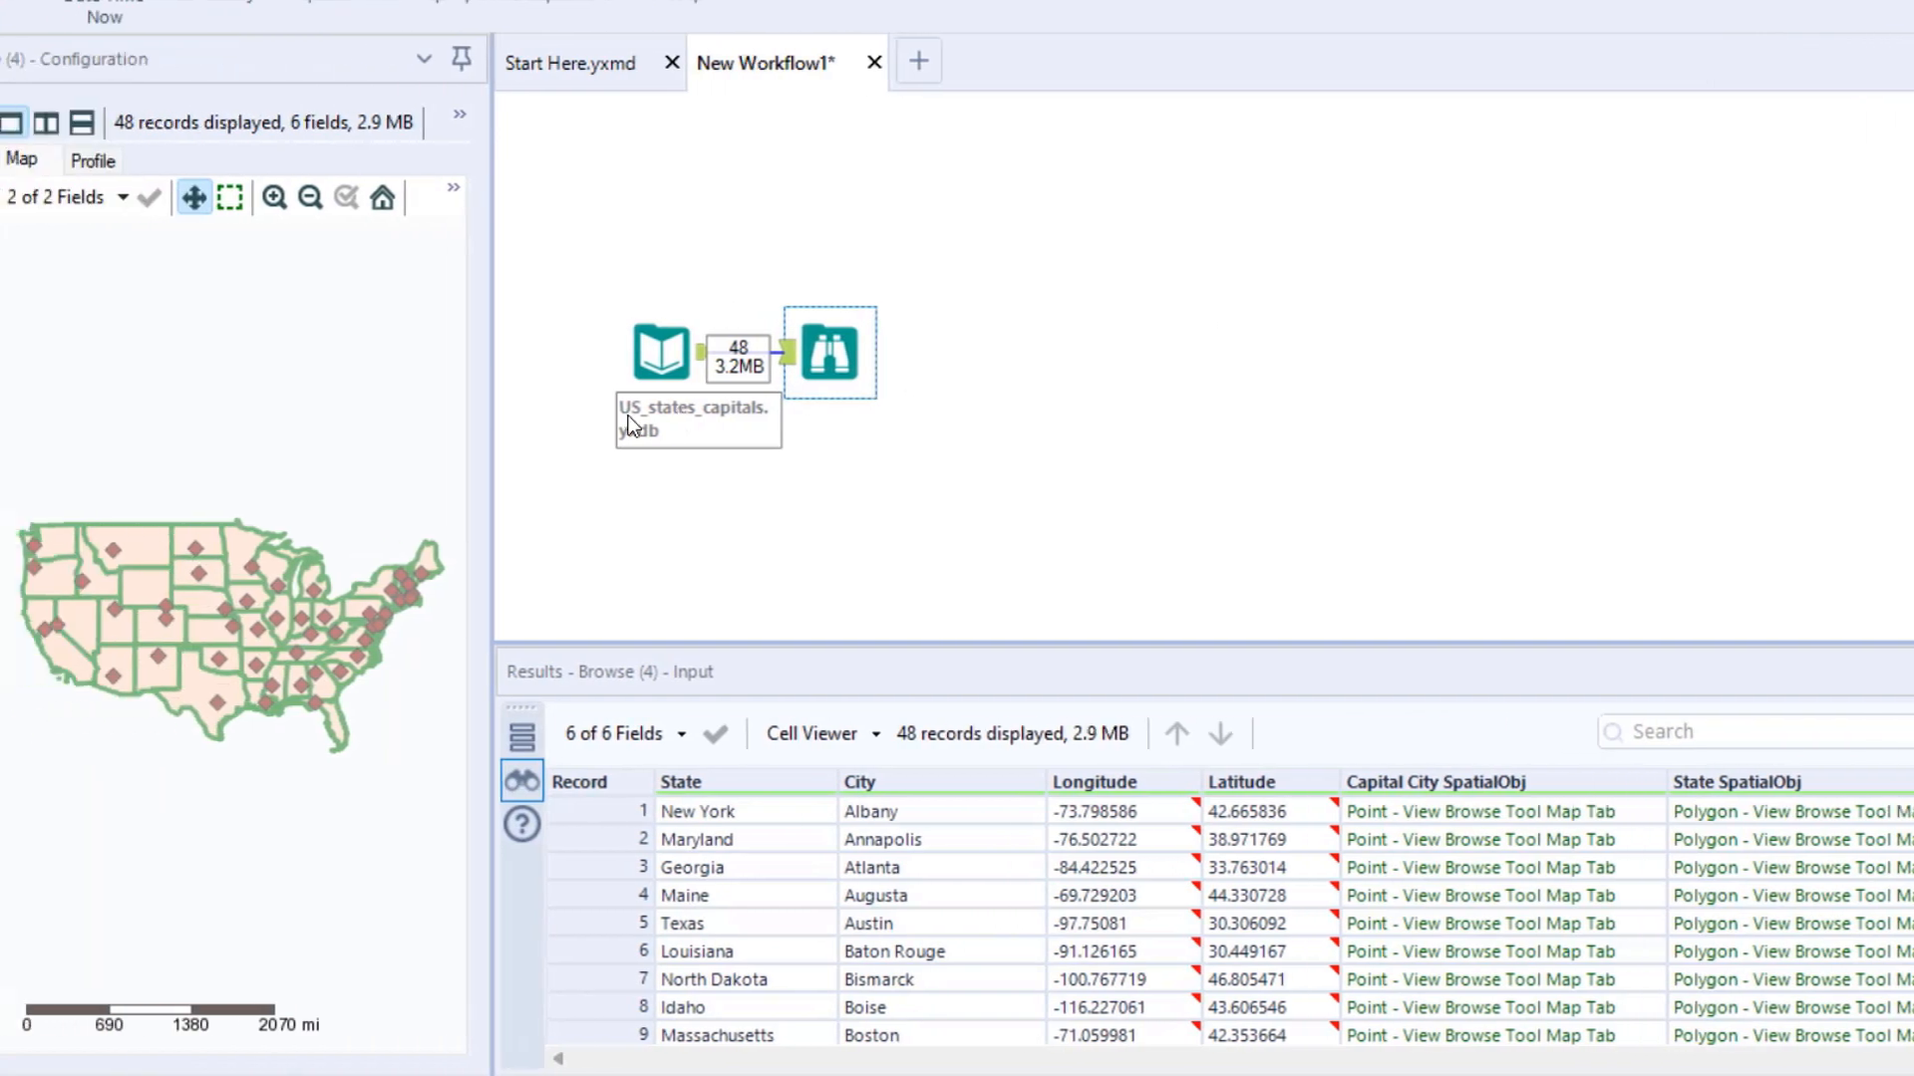
{"action": "left_click_drag", "start_coordinate": [492, 415], "coordinate": [710, 469]}
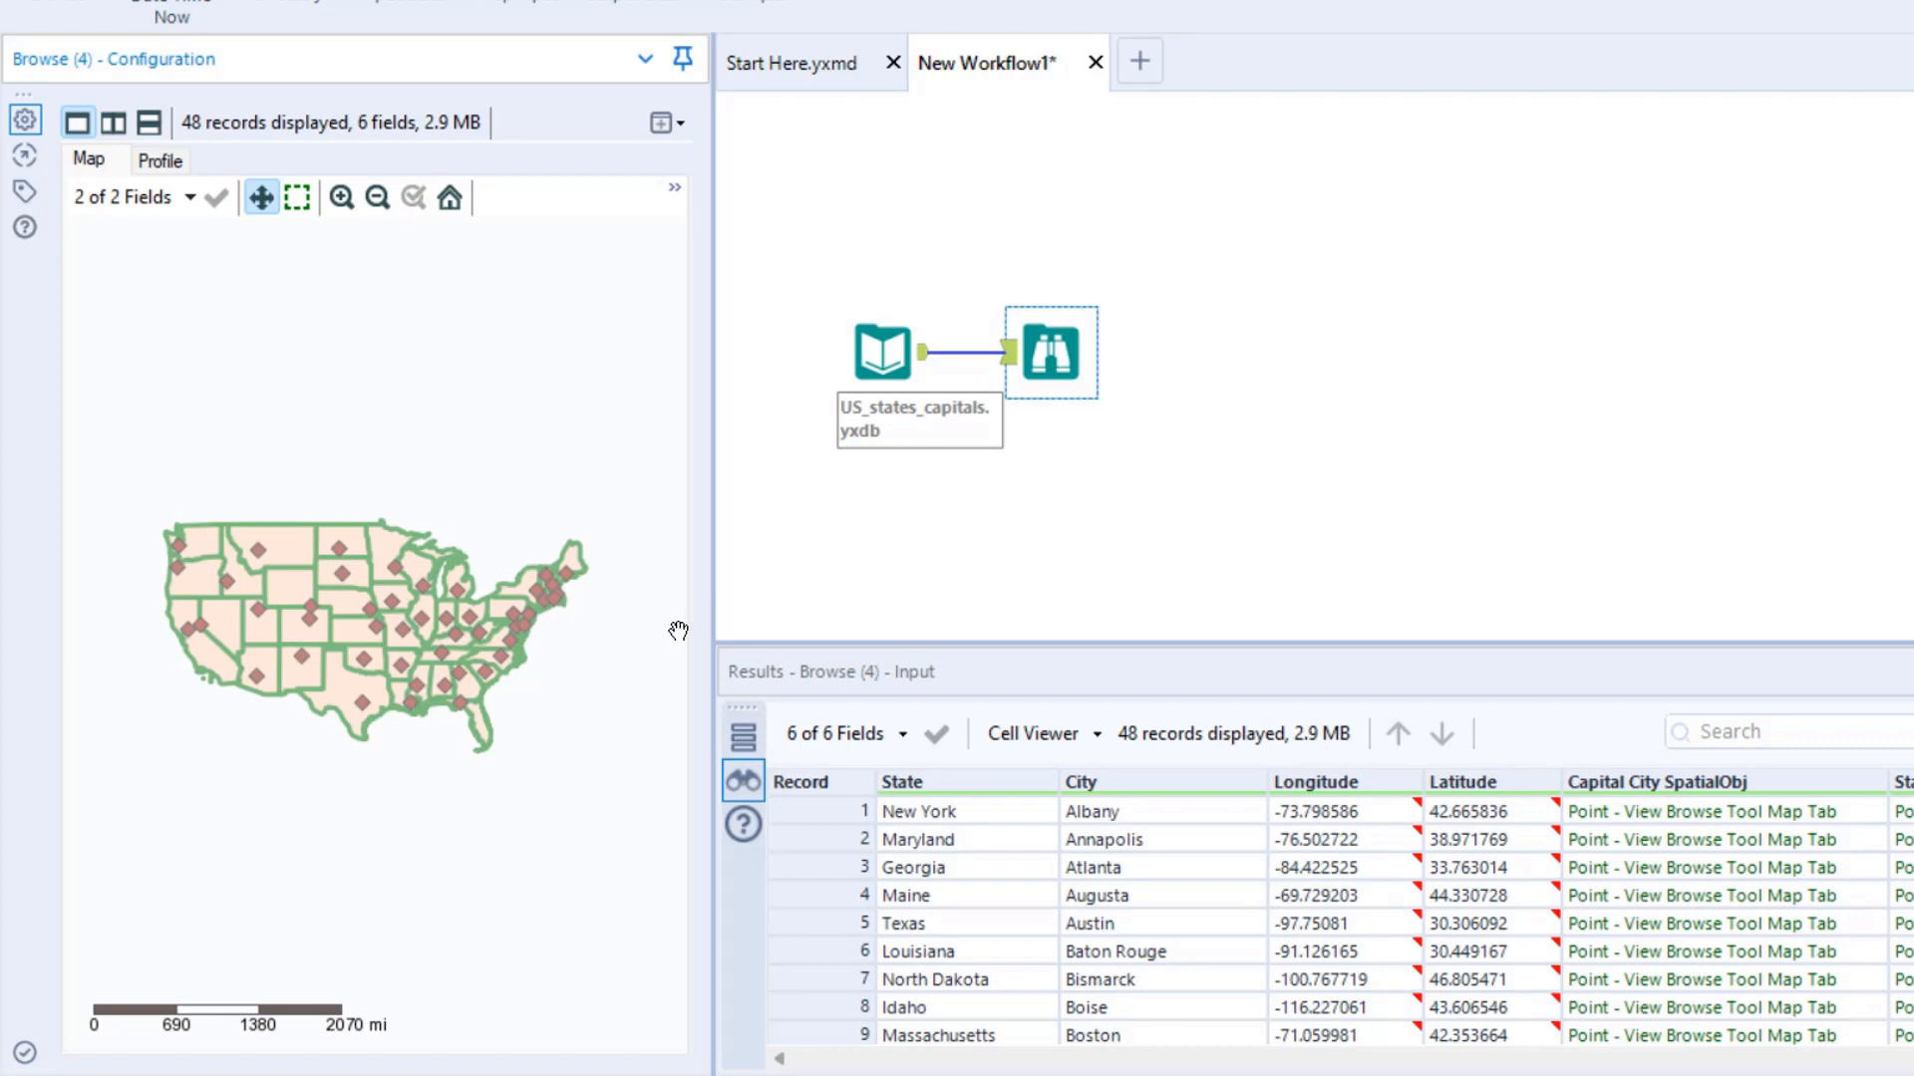
- Select individual state records from New York through Idaho and back to Texas to examine where each is highlighted on the map
{"action": "left_click", "coordinate": [929, 811]}
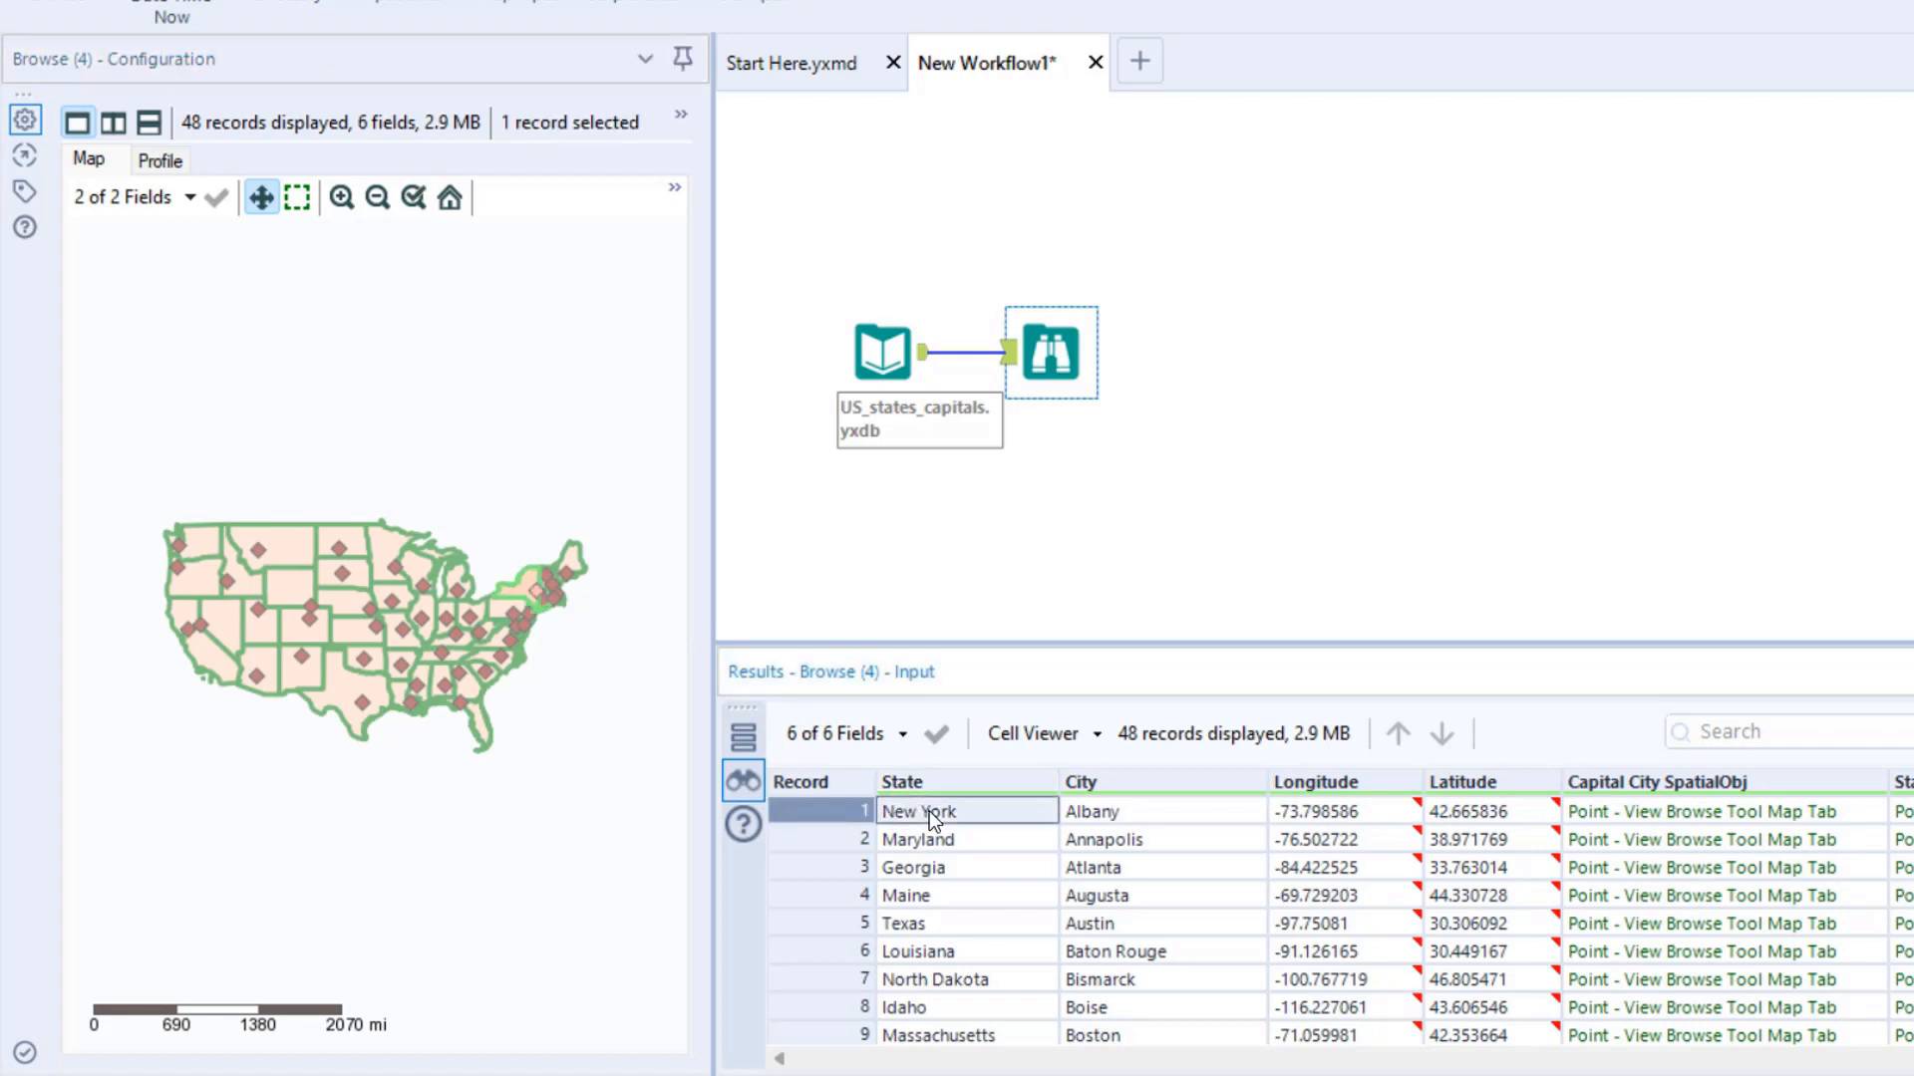
{"action": "left_click", "coordinate": [955, 837]}
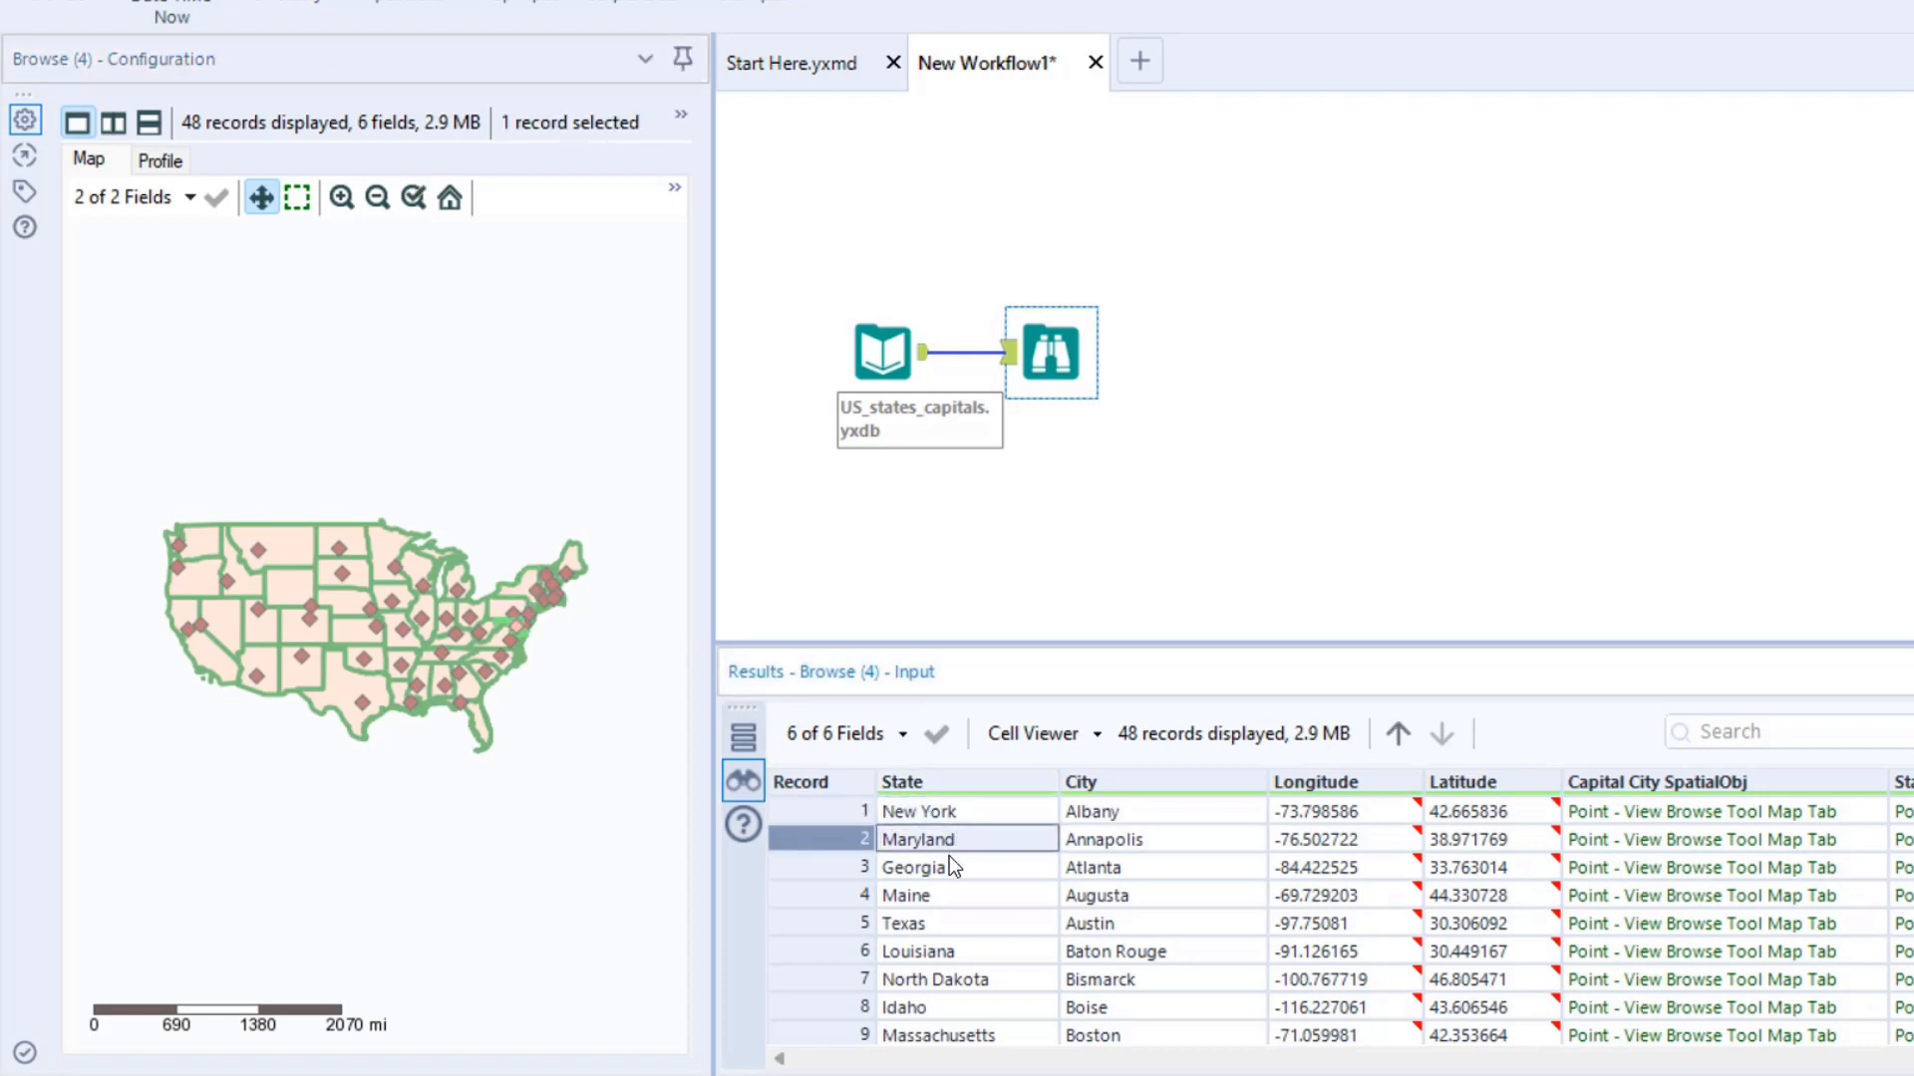
{"action": "left_click", "coordinate": [947, 863]}
{"action": "left_click", "coordinate": [943, 895]}
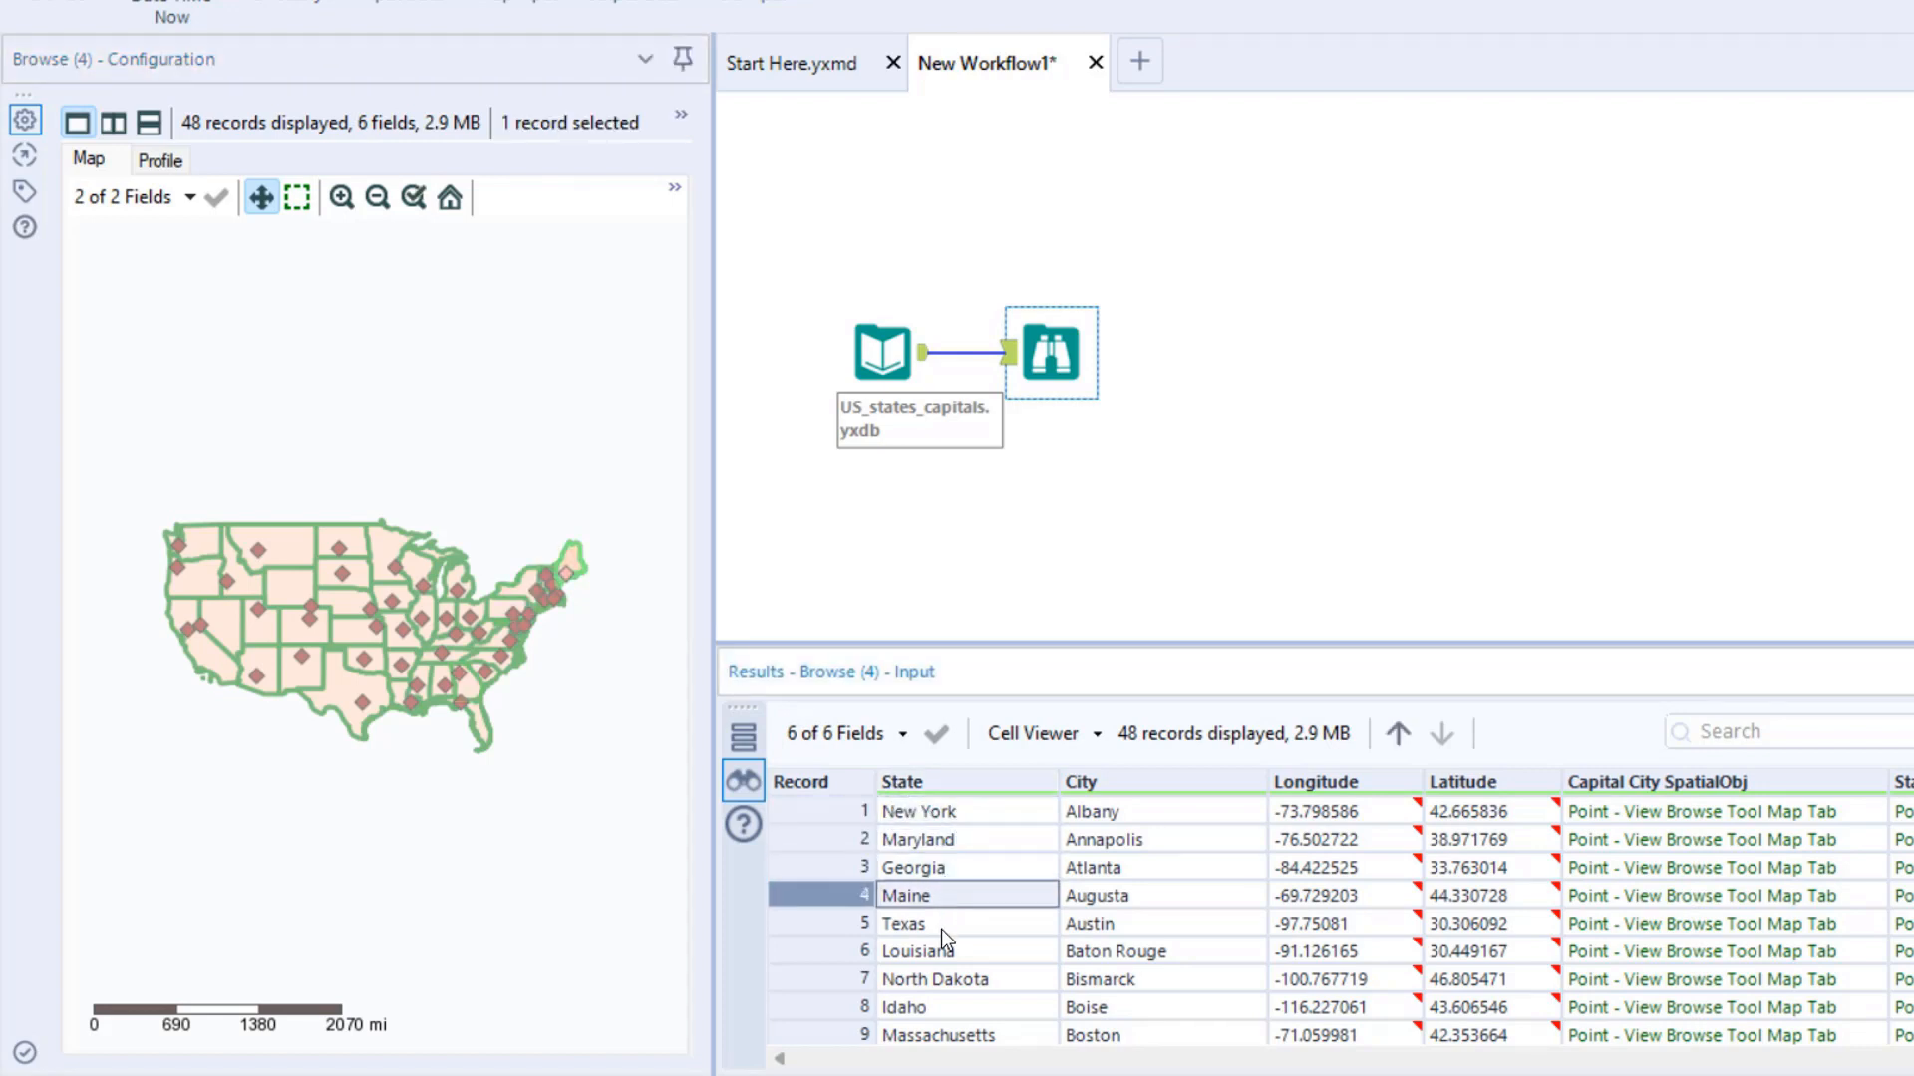
{"action": "left_click", "coordinate": [940, 925]}
{"action": "left_click", "coordinate": [939, 955]}
{"action": "left_click", "coordinate": [936, 985]}
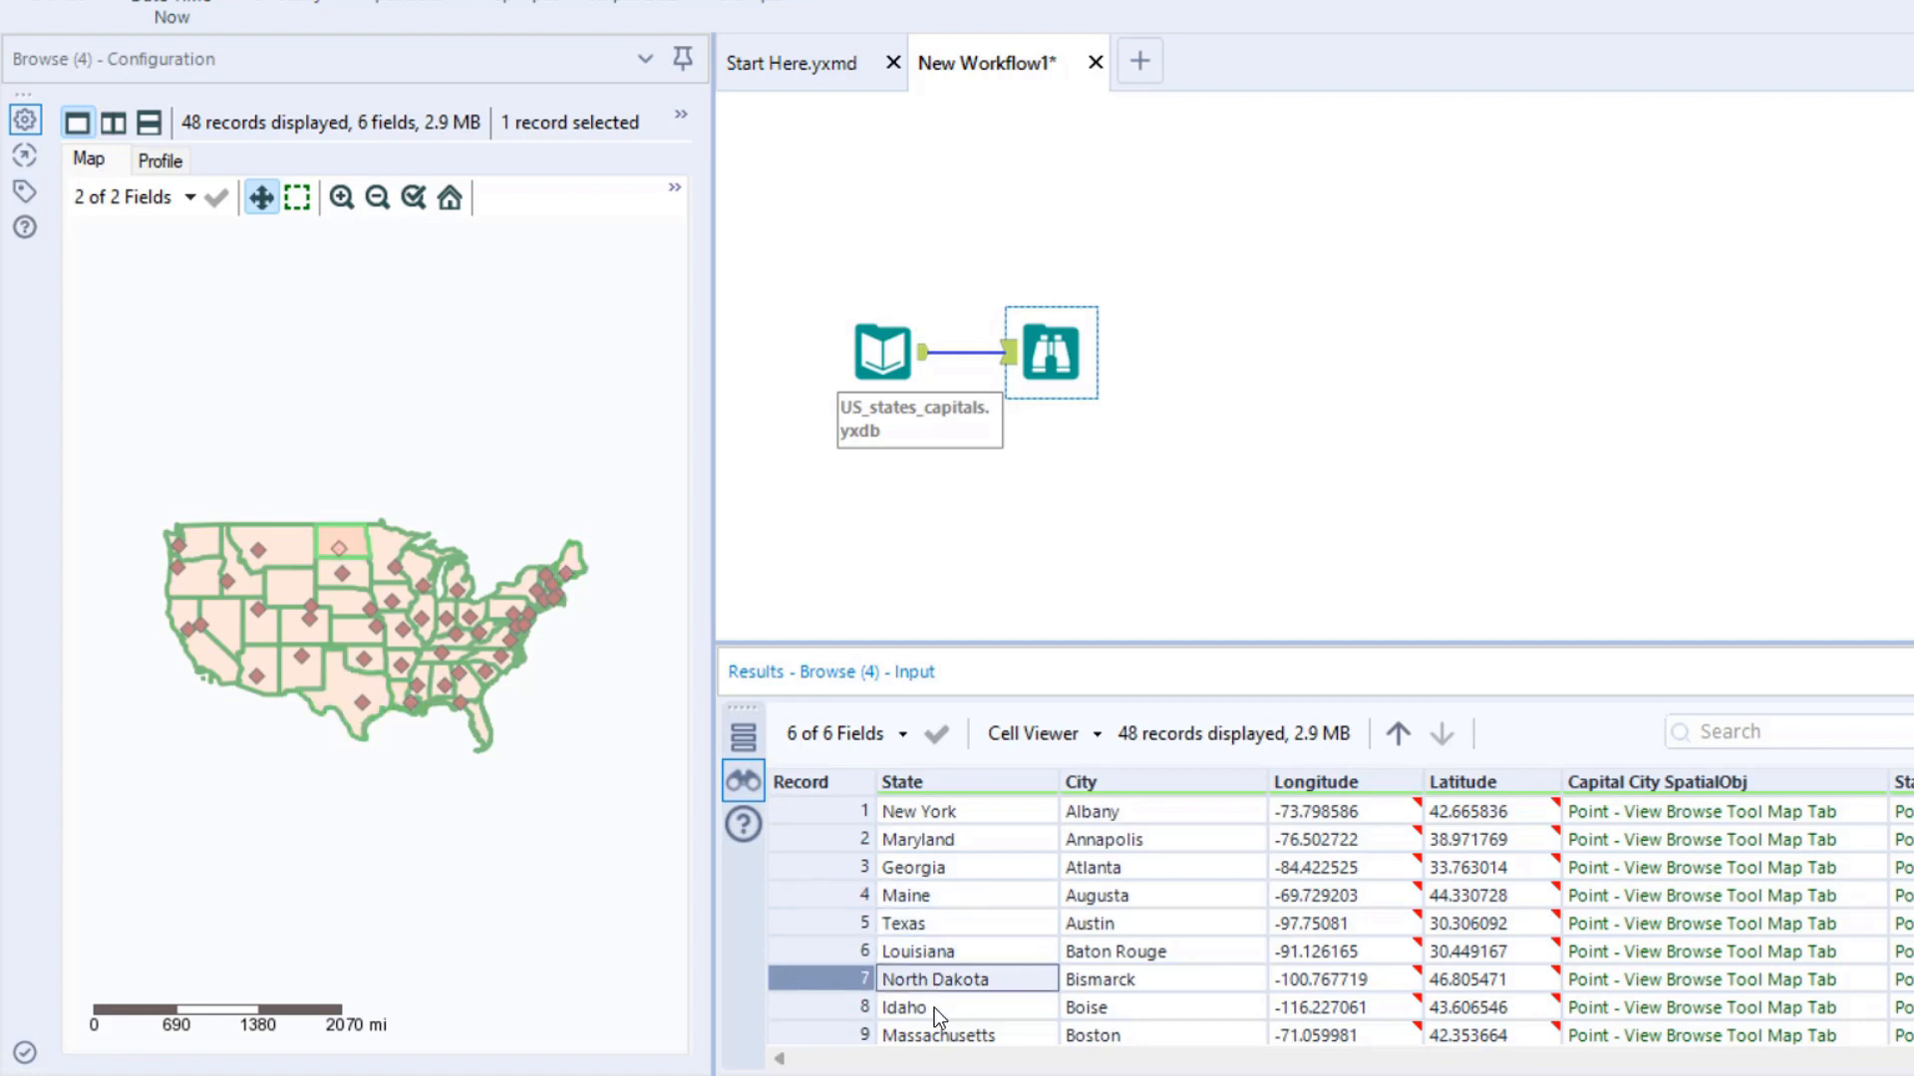
{"action": "left_click", "coordinate": [935, 1008]}
{"action": "left_click", "coordinate": [924, 981]}
{"action": "left_click", "coordinate": [915, 924]}
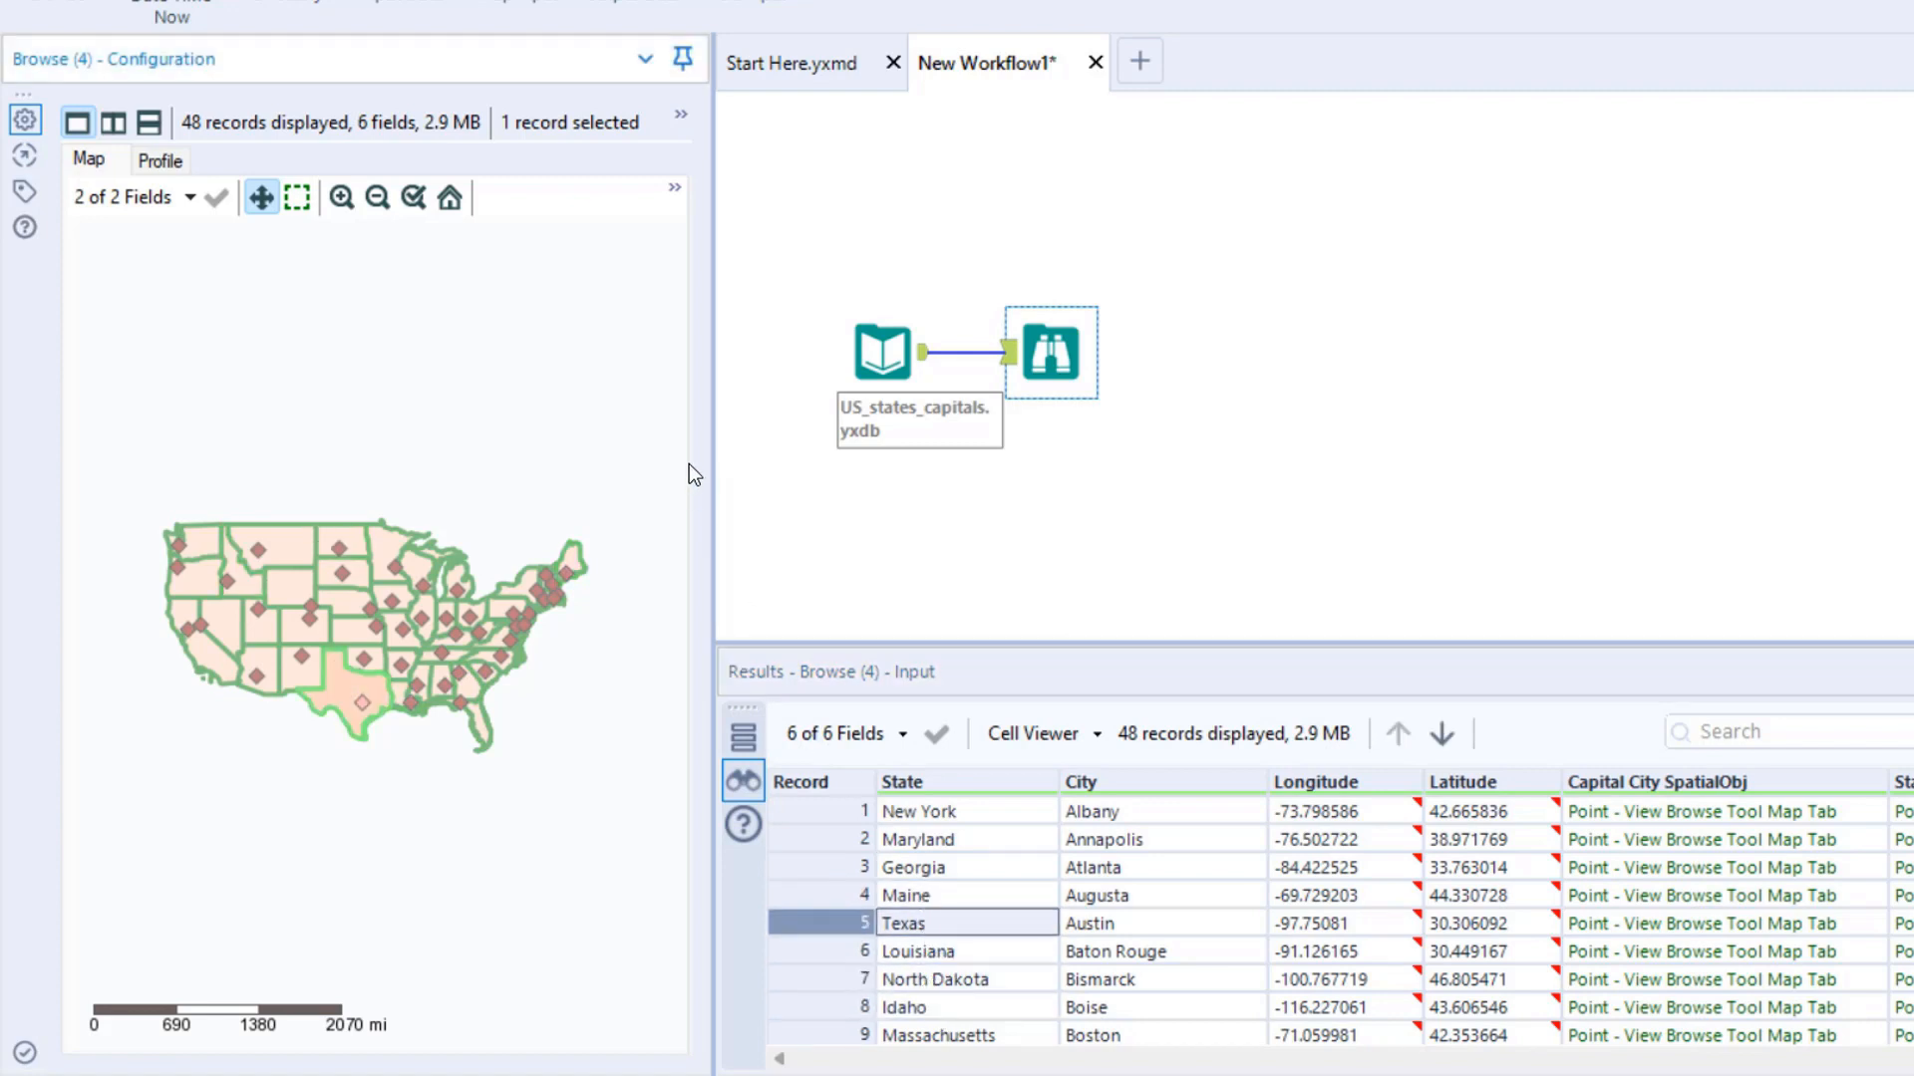
- Examine the map close up while selecting state records such as Maine, Idaho and New York to compare their highlighted polygons and capital points
{"action": "left_click", "coordinate": [342, 198]}
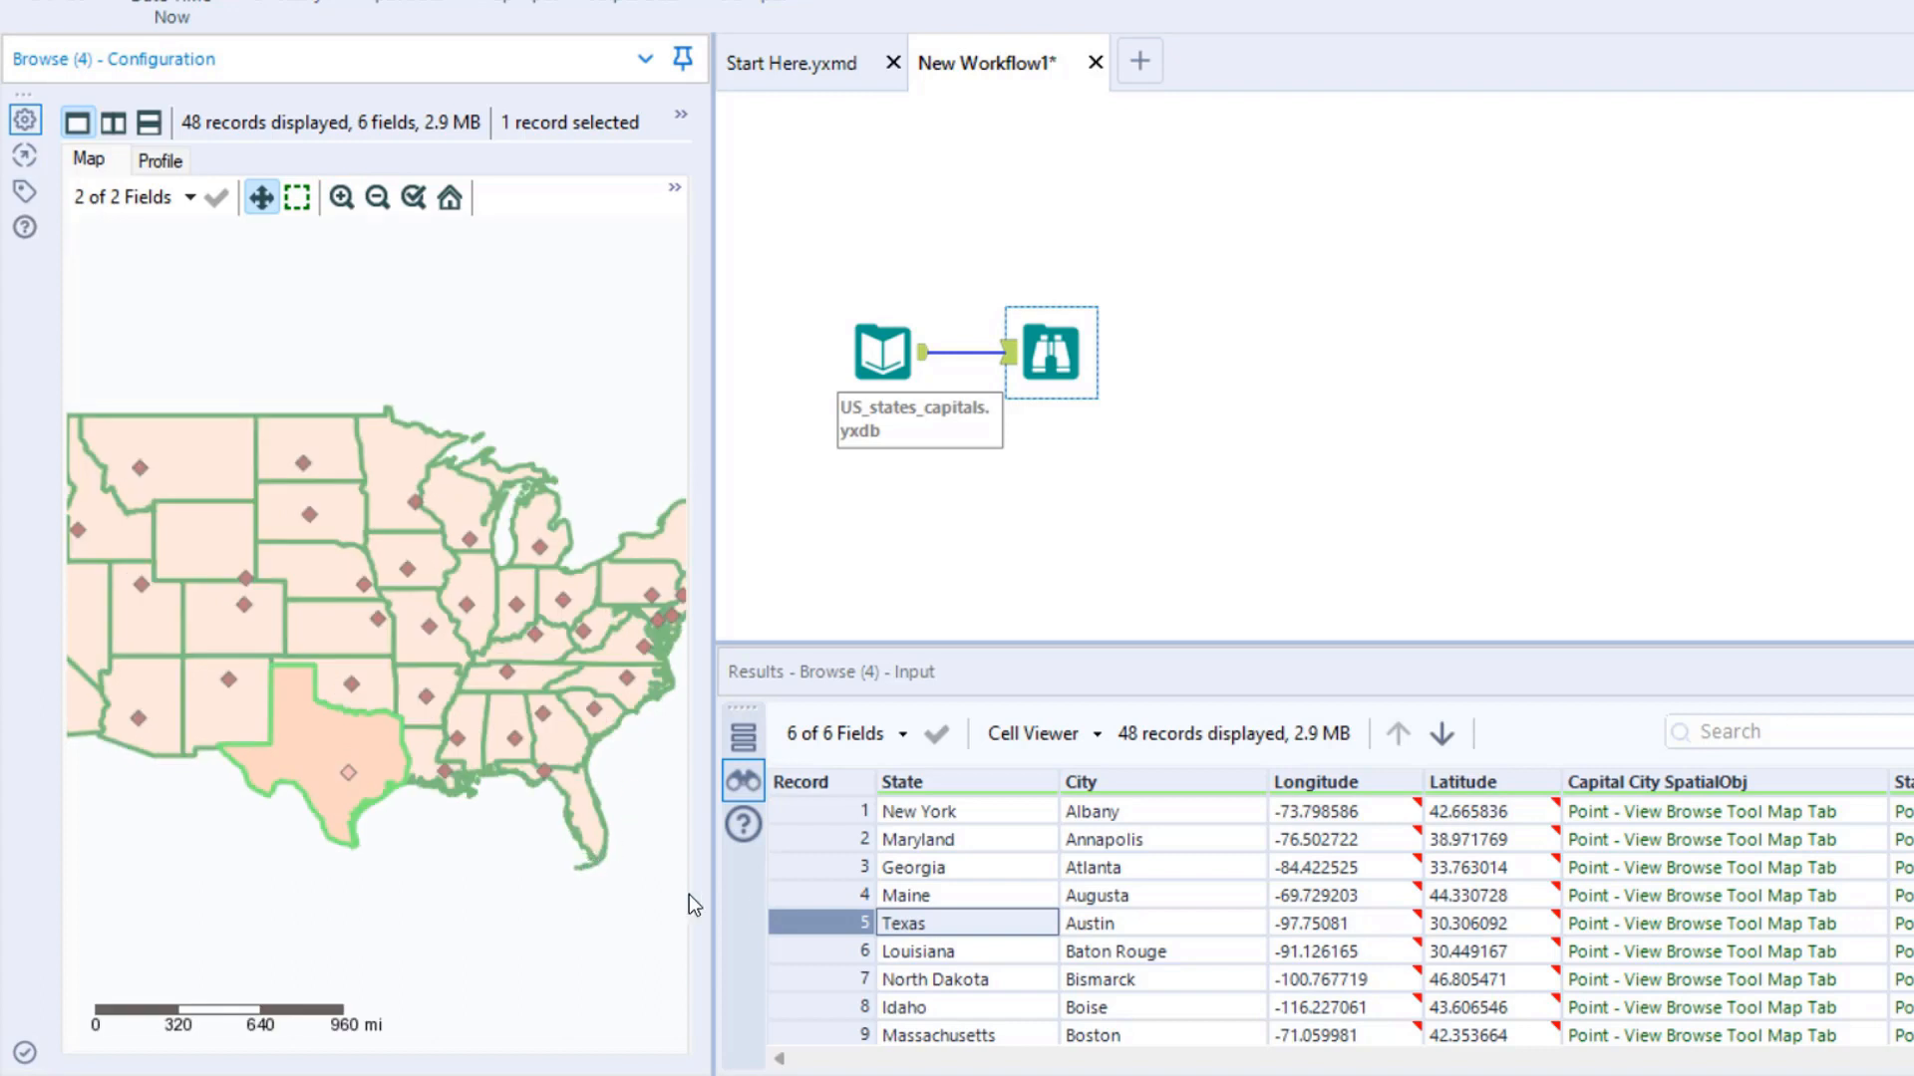
{"action": "left_click", "coordinate": [924, 893]}
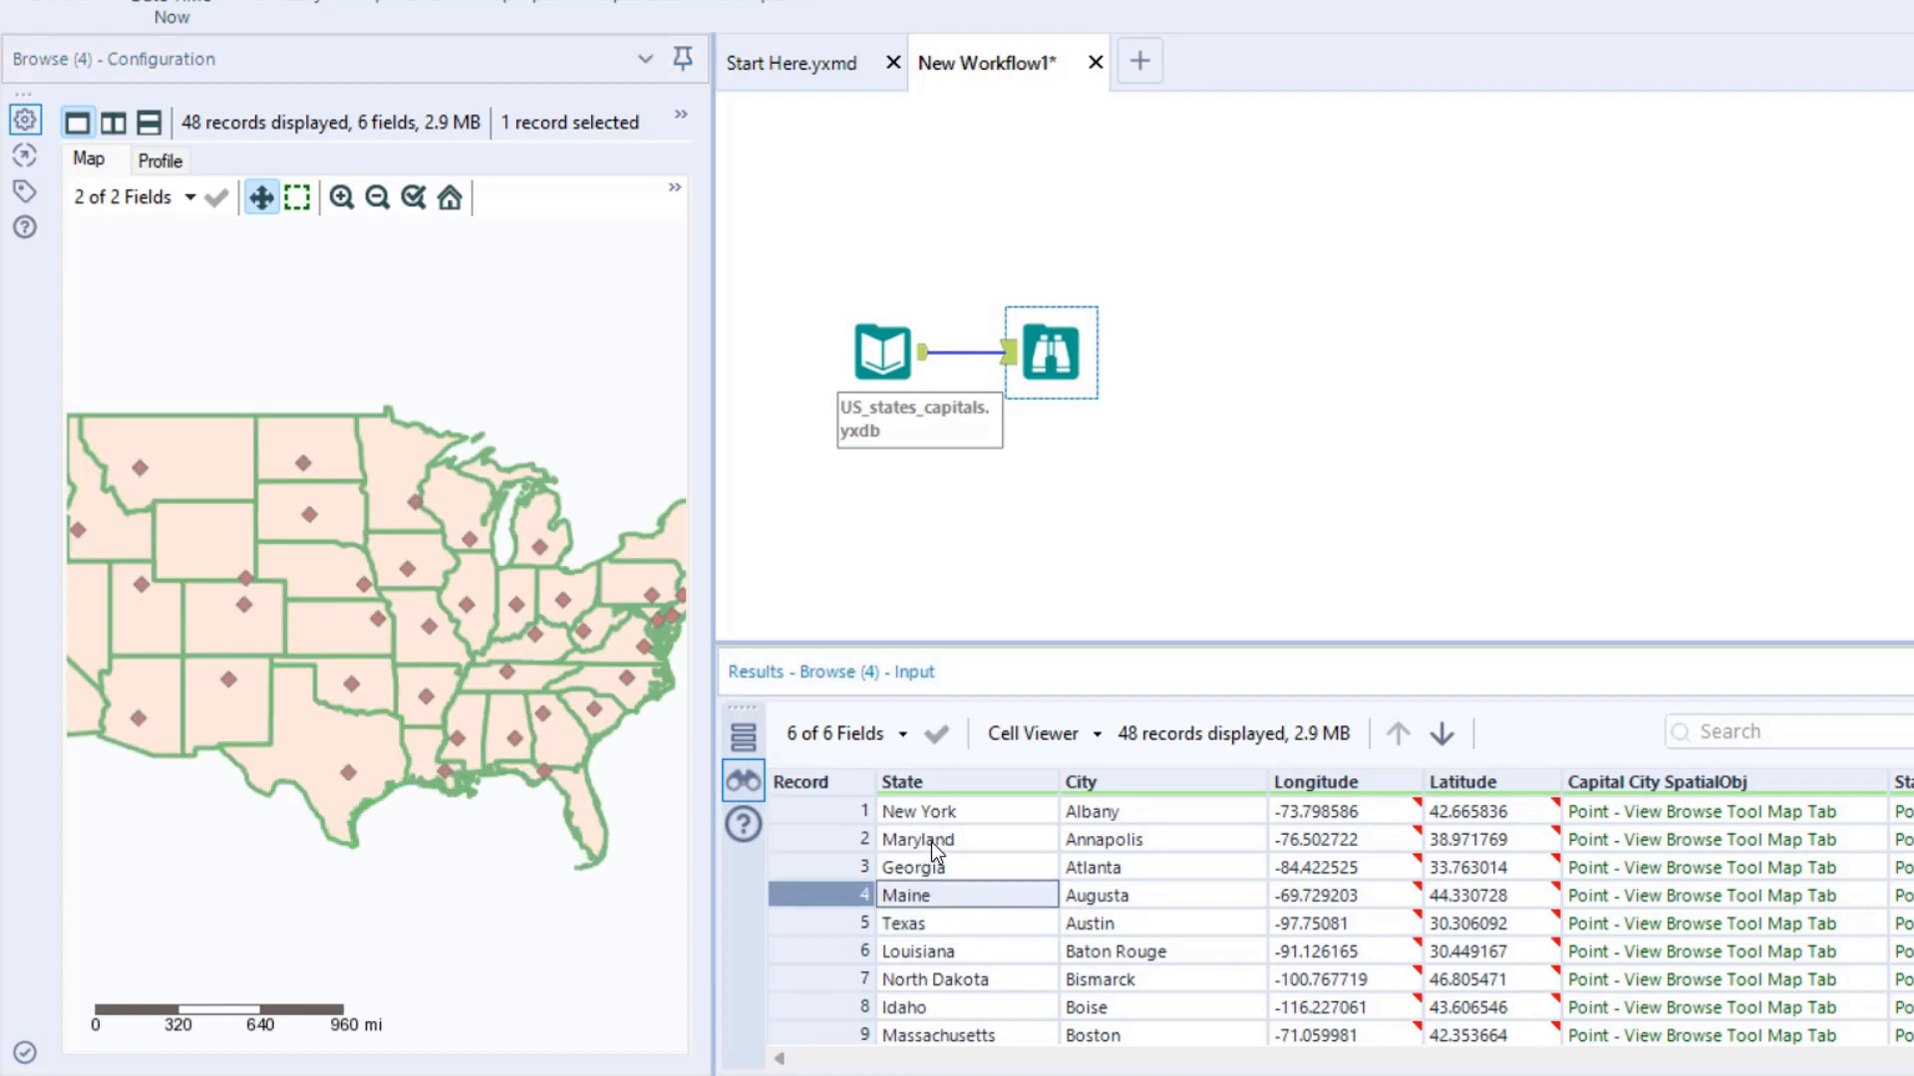
{"action": "left_click", "coordinate": [931, 842]}
{"action": "left_click", "coordinate": [936, 893]}
{"action": "left_click", "coordinate": [930, 923]}
{"action": "left_click", "coordinate": [935, 951]}
{"action": "left_click", "coordinate": [941, 1009]}
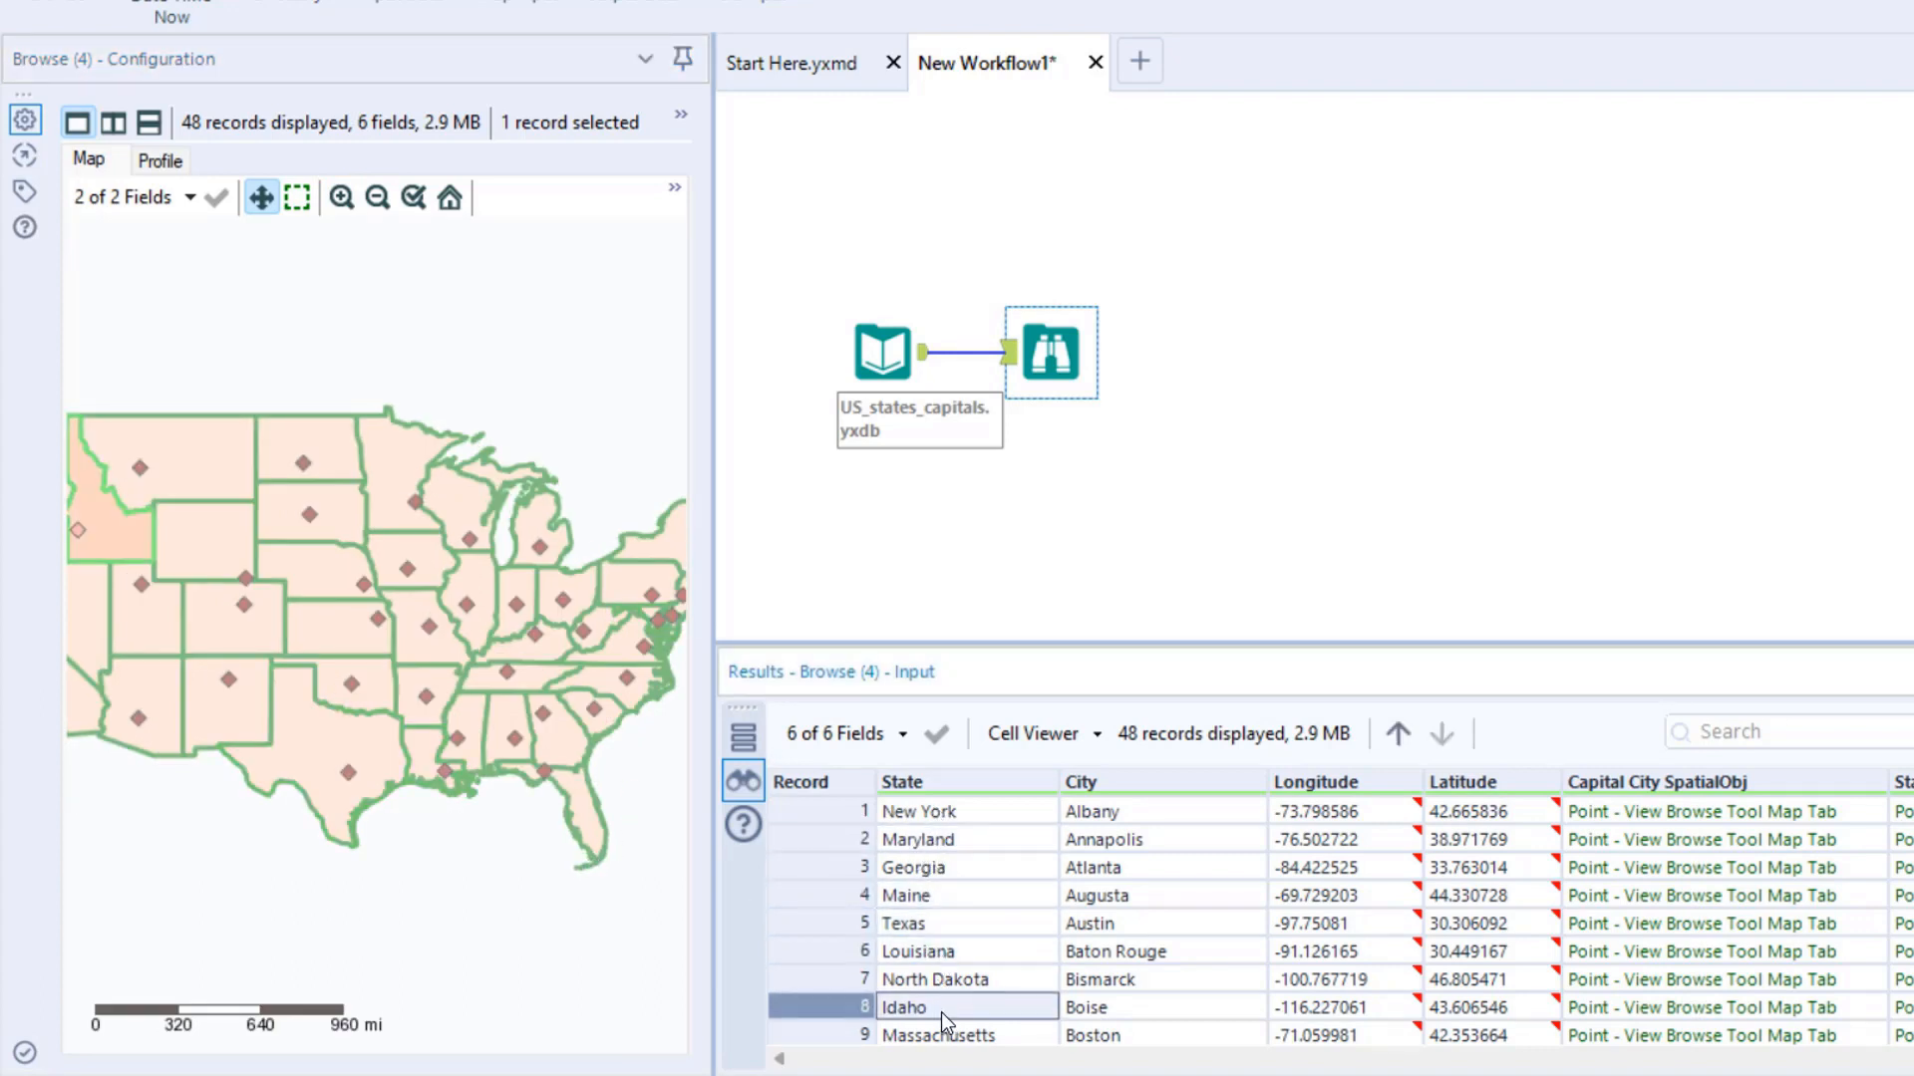
{"action": "left_click", "coordinate": [943, 923]}
{"action": "left_click", "coordinate": [940, 868]}
{"action": "left_click", "coordinate": [940, 811]}
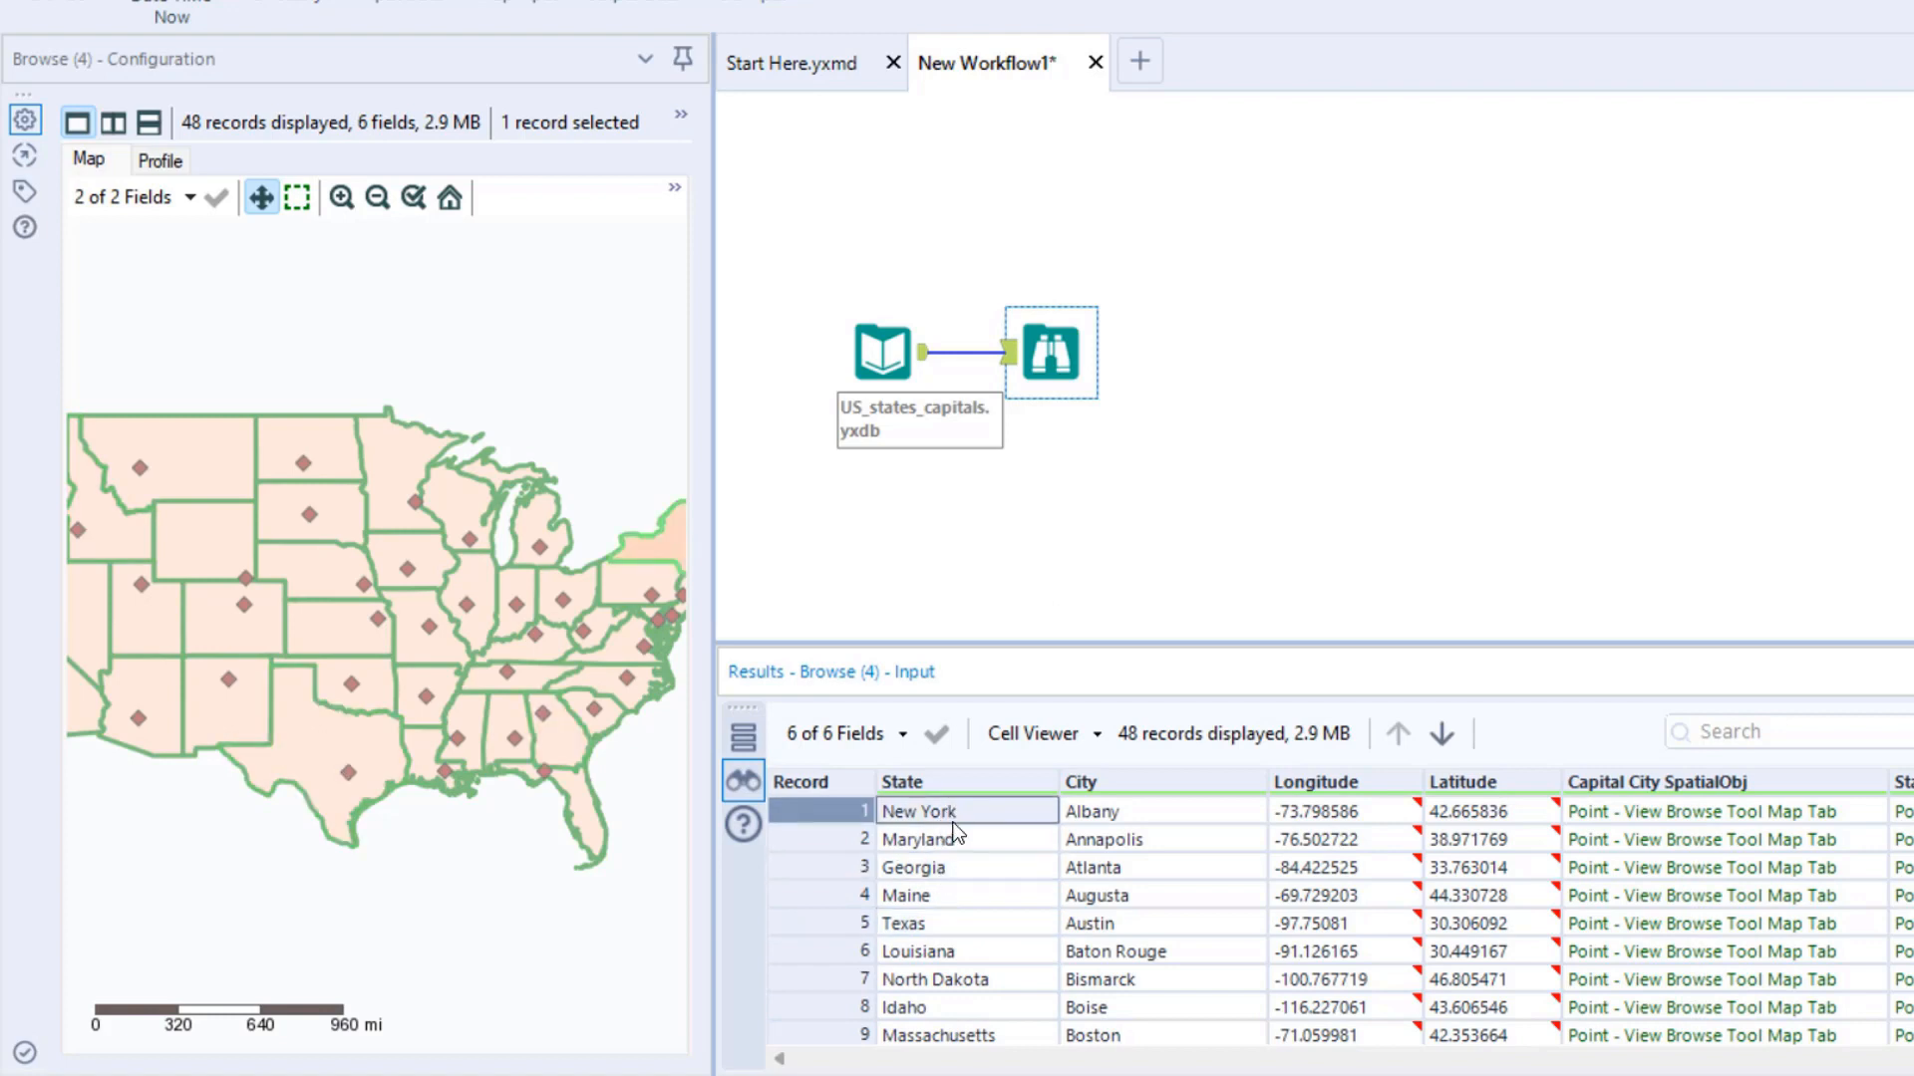
{"action": "left_click", "coordinate": [949, 867]}
{"action": "left_click", "coordinate": [955, 897]}
{"action": "left_click", "coordinate": [955, 976]}
{"action": "left_click", "coordinate": [954, 1007]}
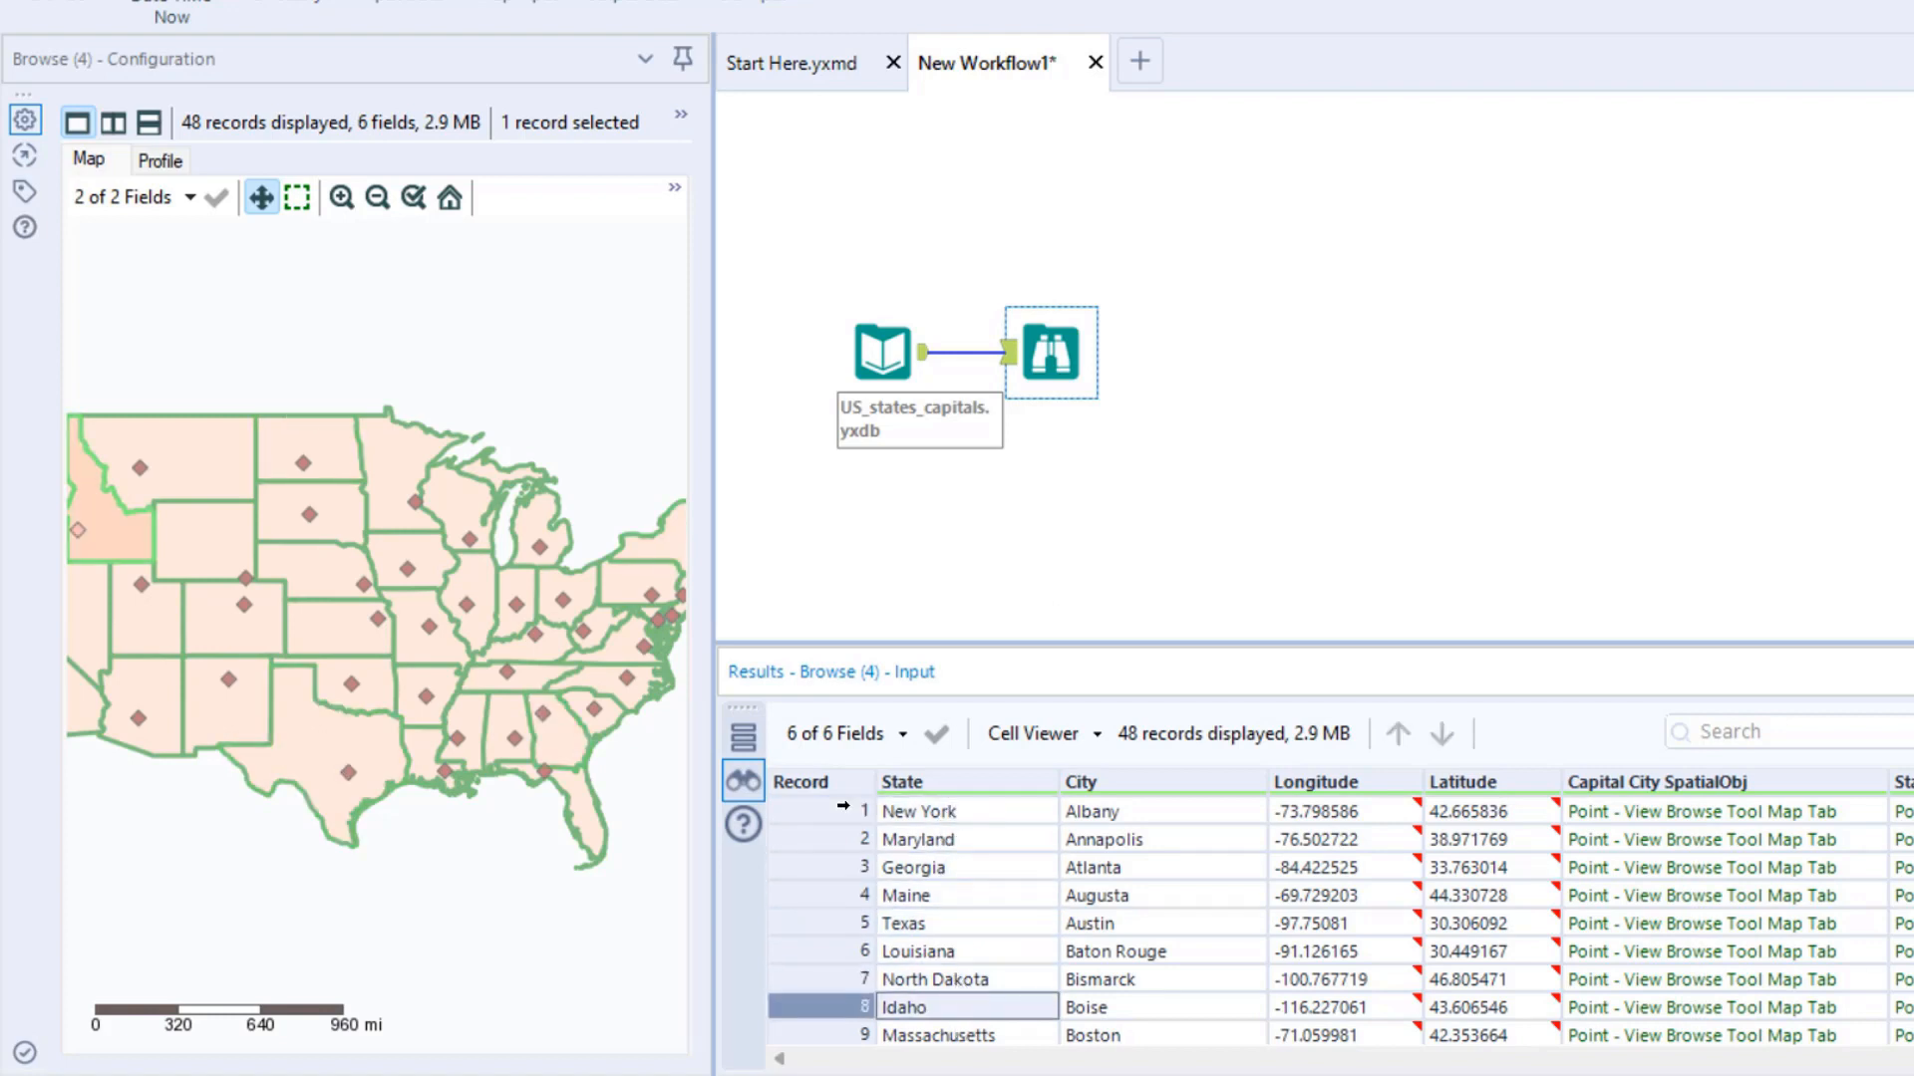
- Hide the Capital City SpatialObj field on the Browse map, leaving only State SpatialObj displayed
{"action": "left_click", "coordinate": [368, 195]}
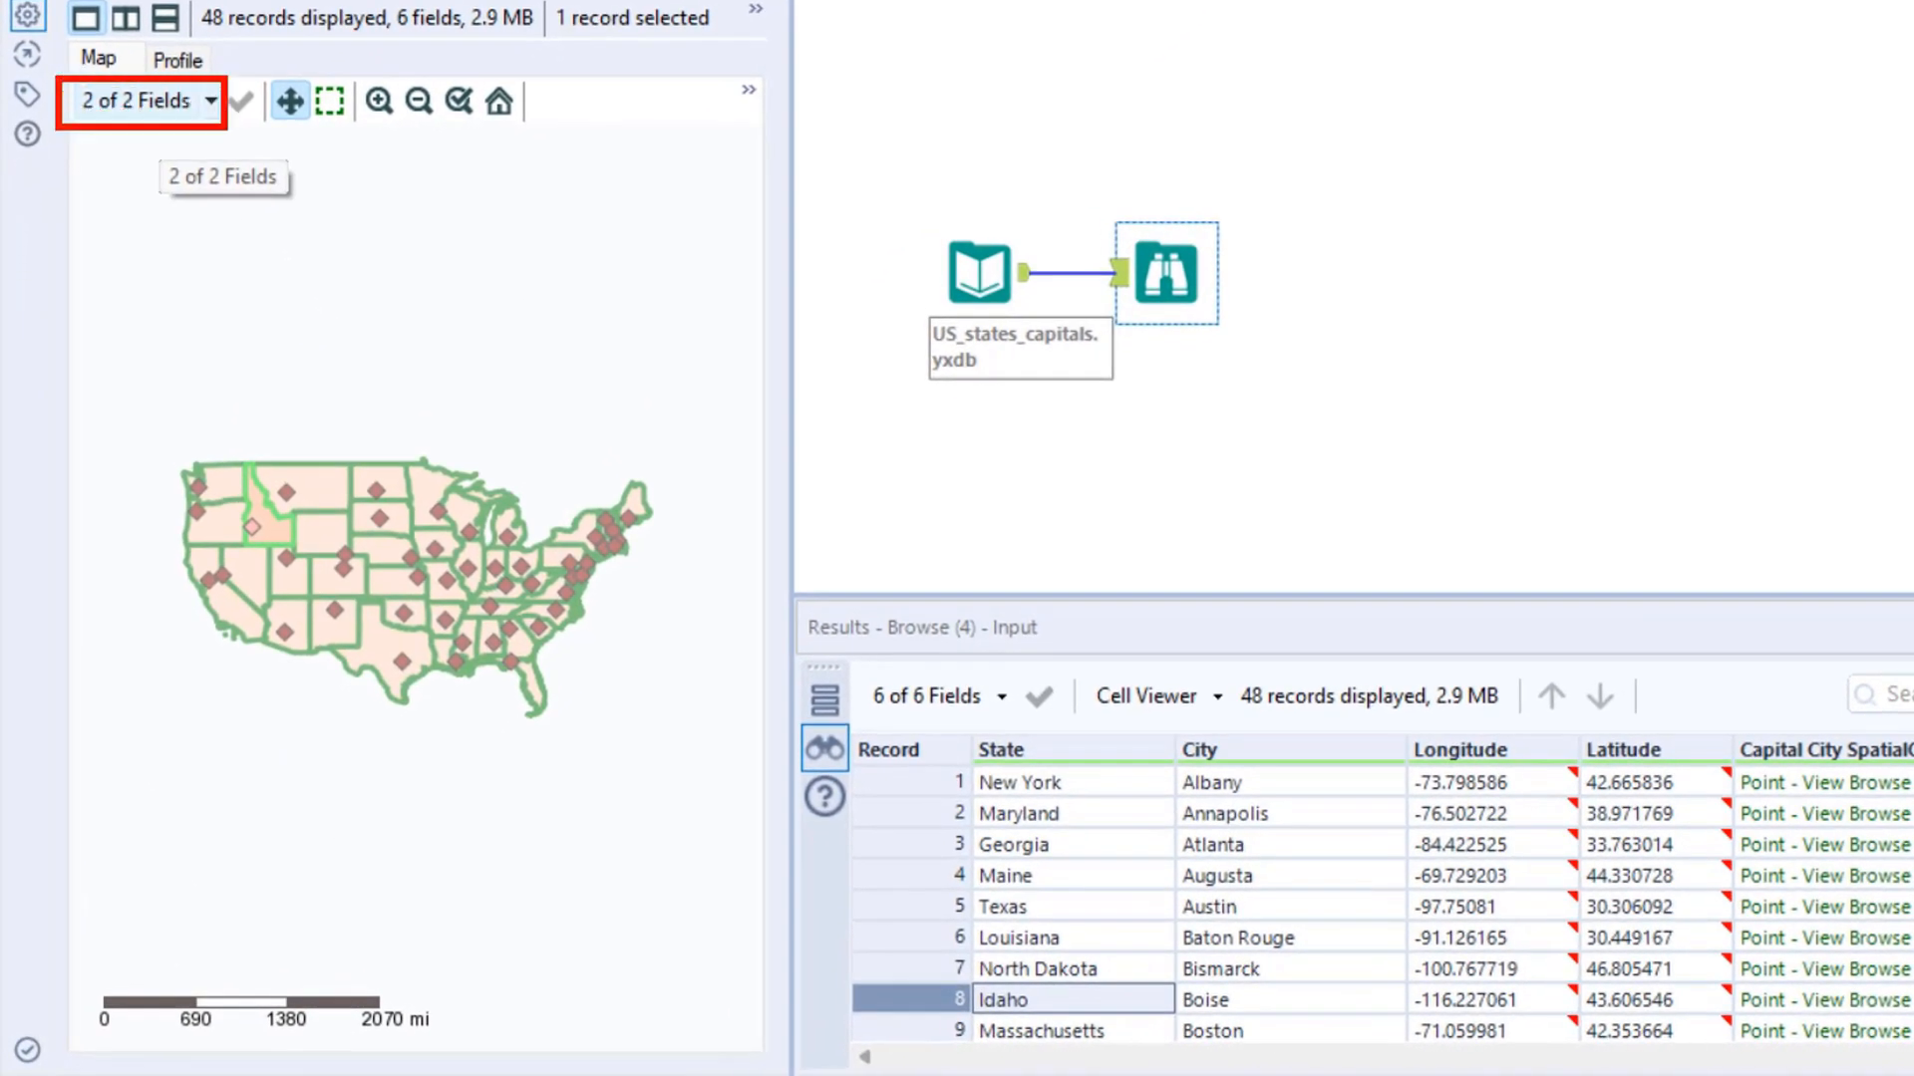
{"action": "left_click", "coordinate": [147, 112]}
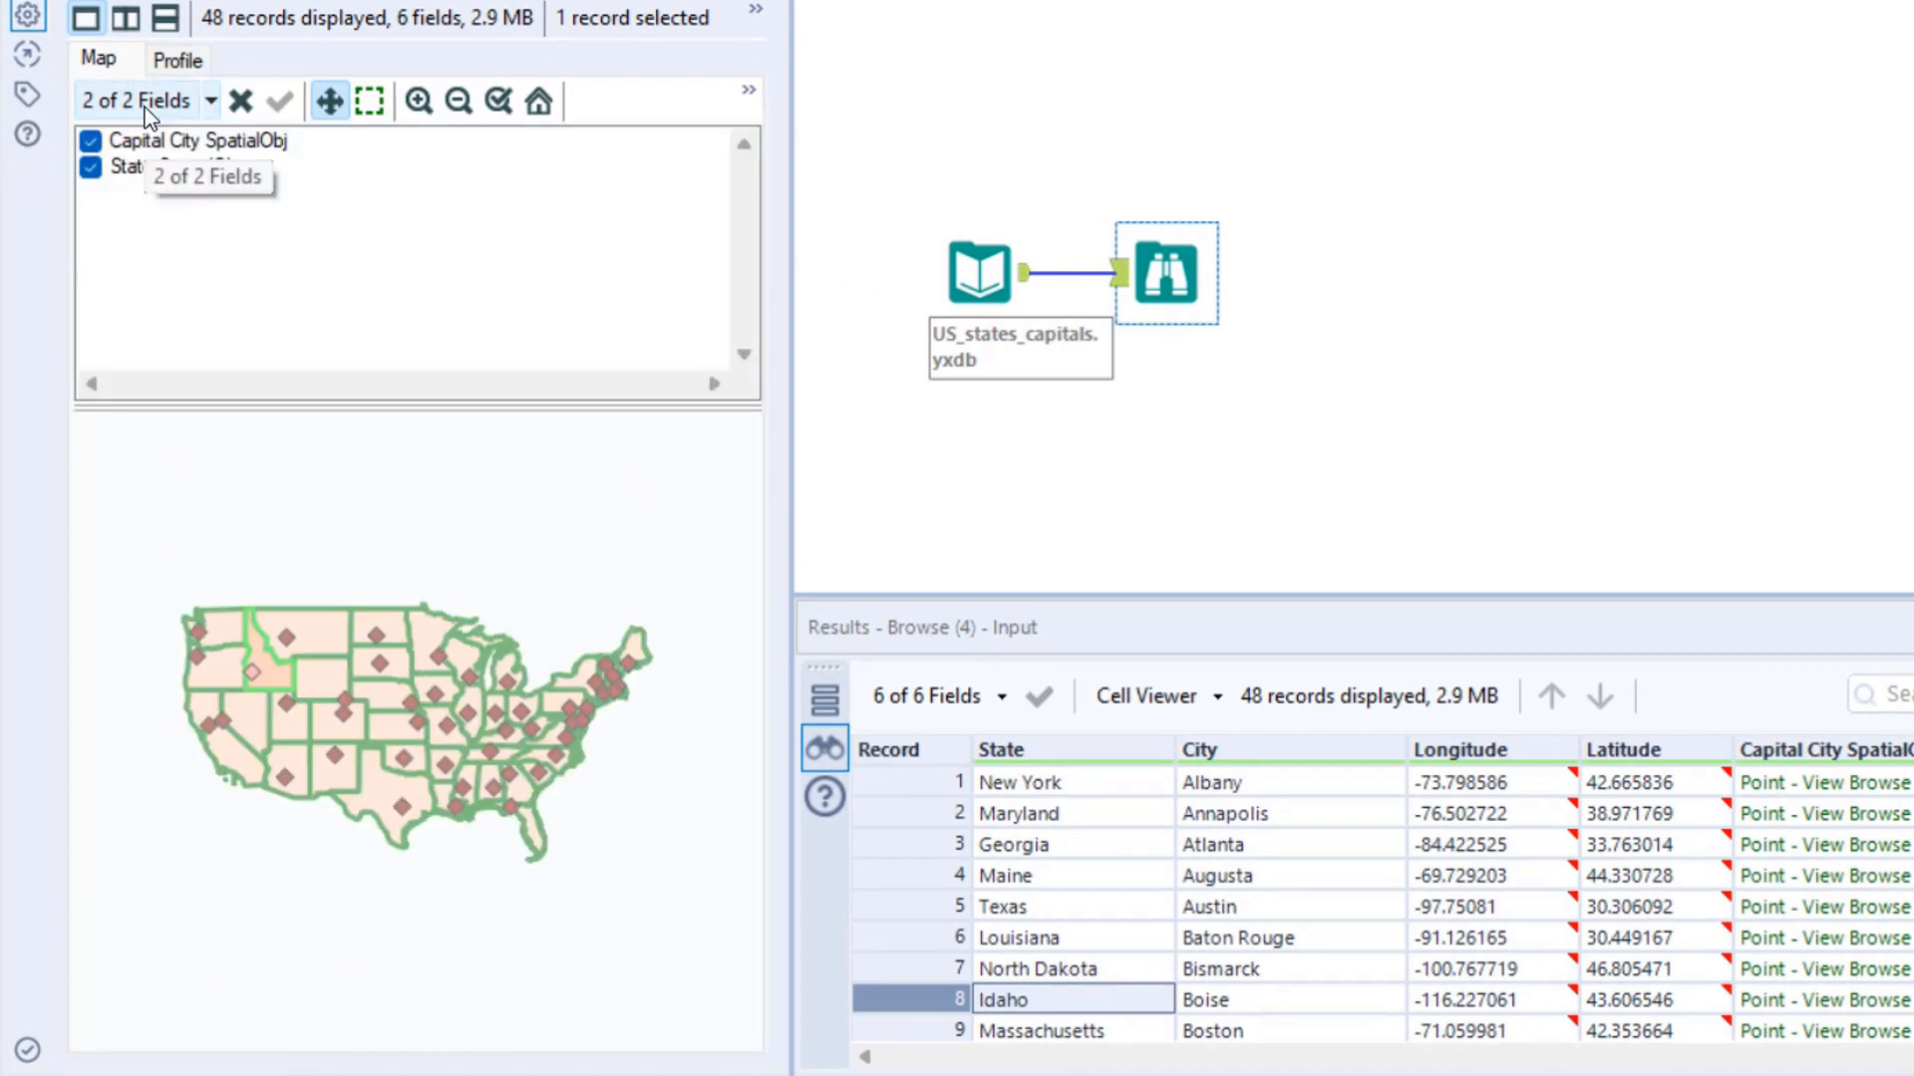
{"action": "left_click", "coordinate": [91, 141]}
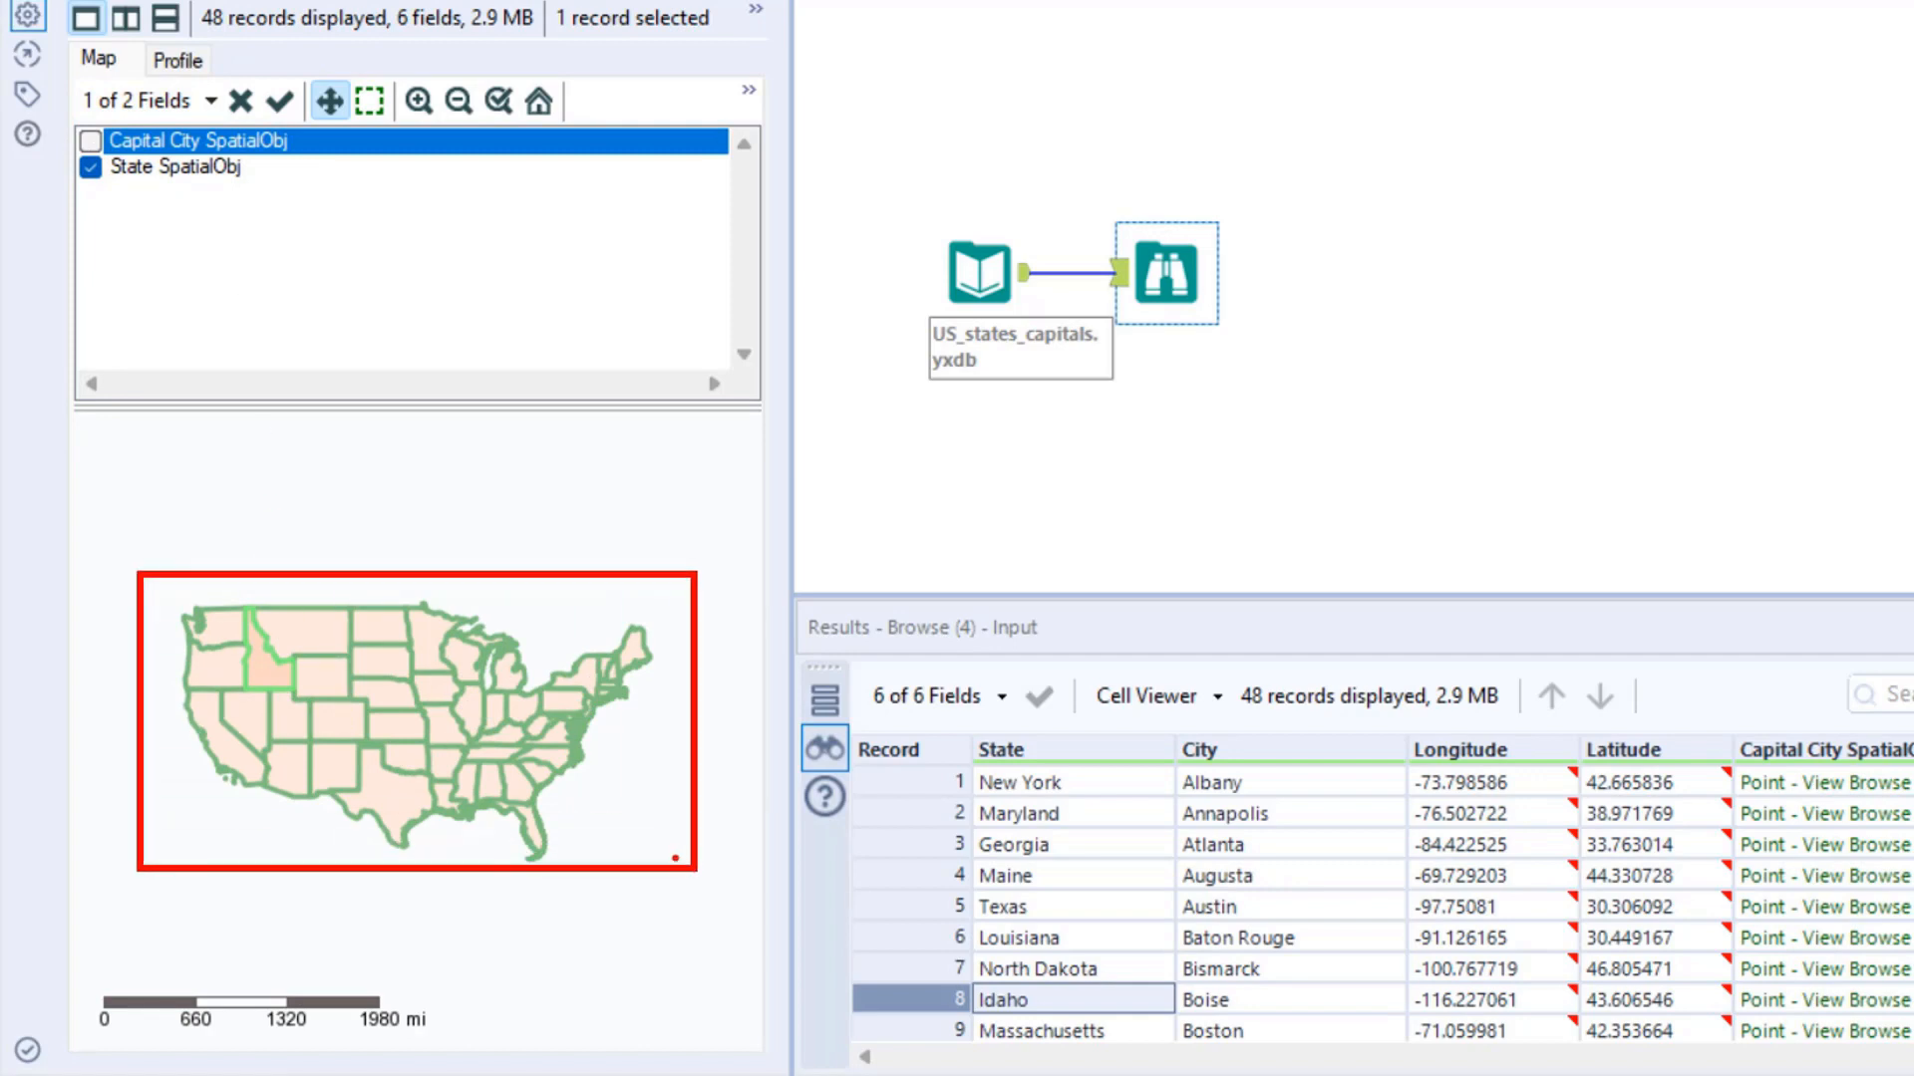
- Select state records such as Louisiana, Maryland, North Dakota and Texas to examine their polygons on the map without capital points
{"action": "left_click", "coordinate": [1019, 837]}
{"action": "left_click", "coordinate": [1025, 877]}
{"action": "left_click", "coordinate": [1025, 937]}
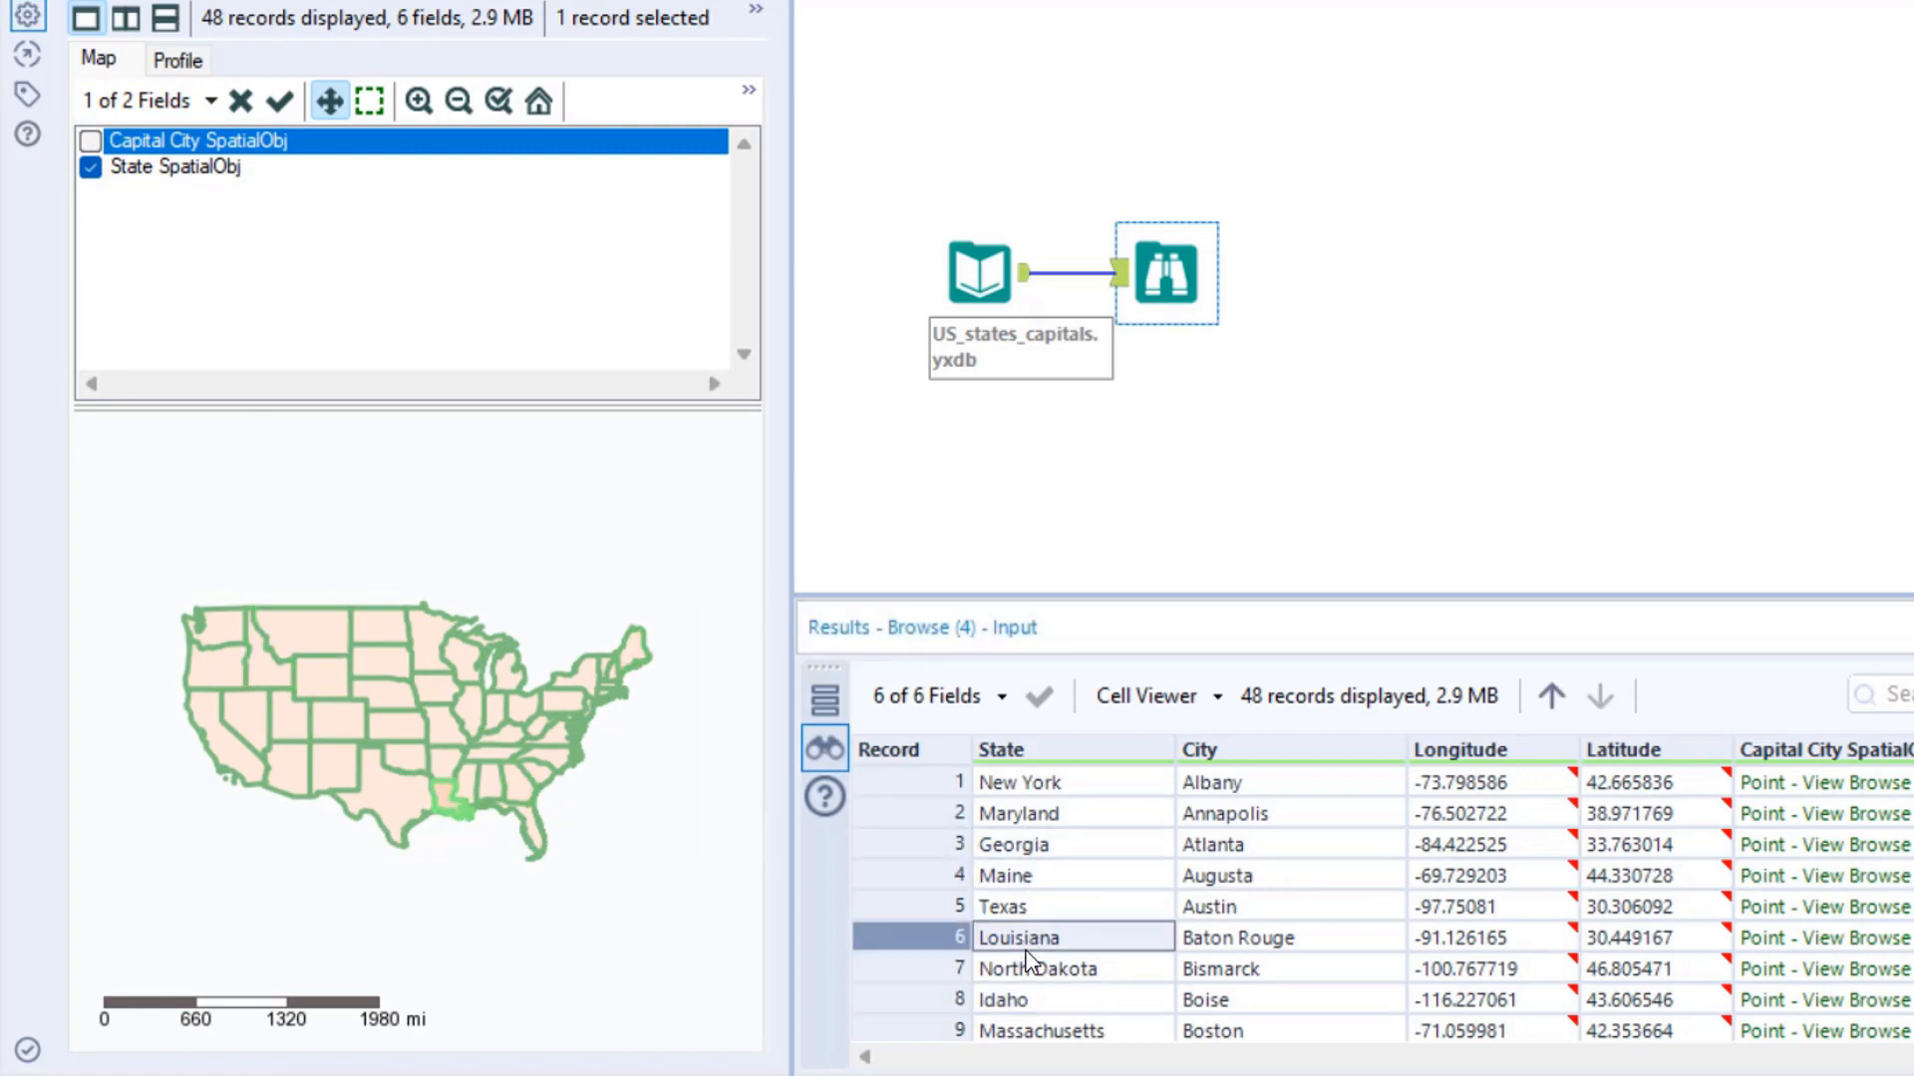
{"action": "left_click", "coordinate": [1027, 970]}
{"action": "left_click", "coordinate": [1007, 875]}
{"action": "left_click", "coordinate": [1007, 813]}
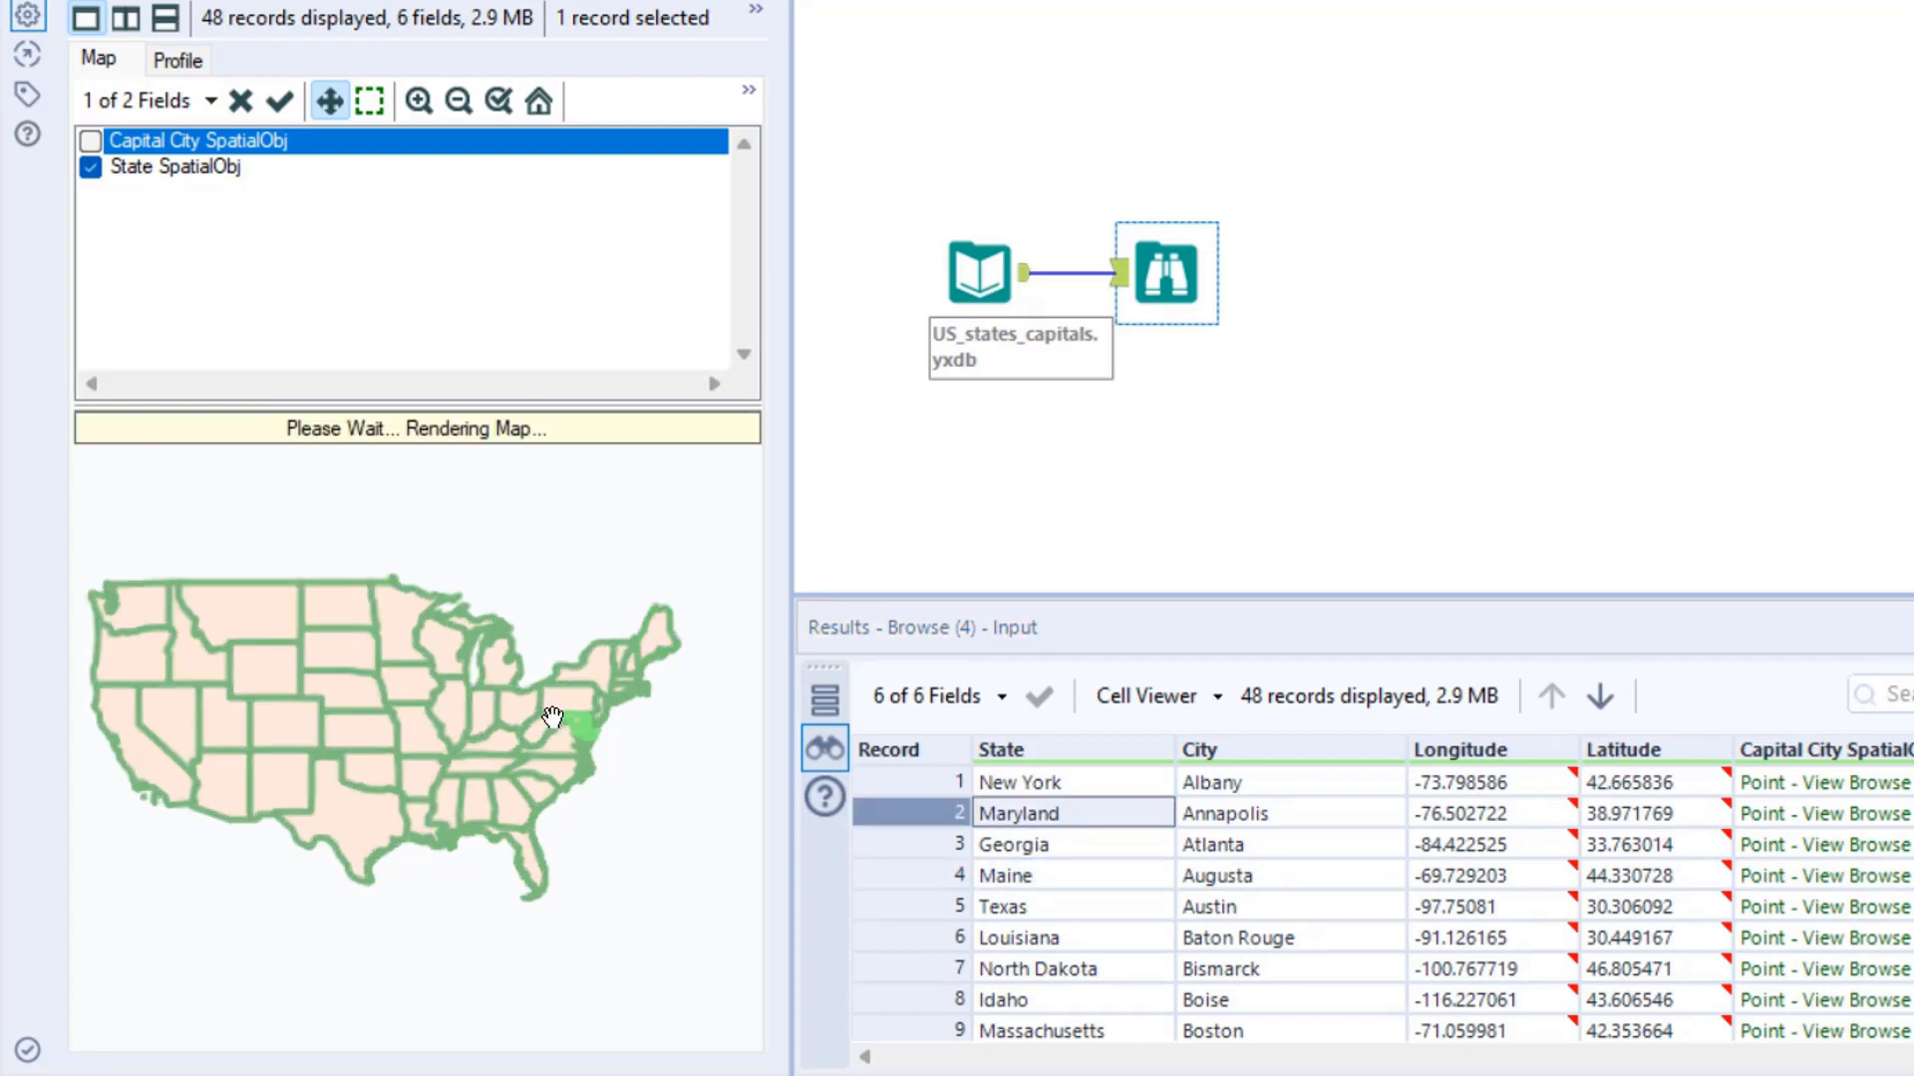
{"action": "left_click", "coordinate": [1027, 881]}
{"action": "left_click", "coordinate": [1029, 937]}
{"action": "left_click", "coordinate": [1031, 969]}
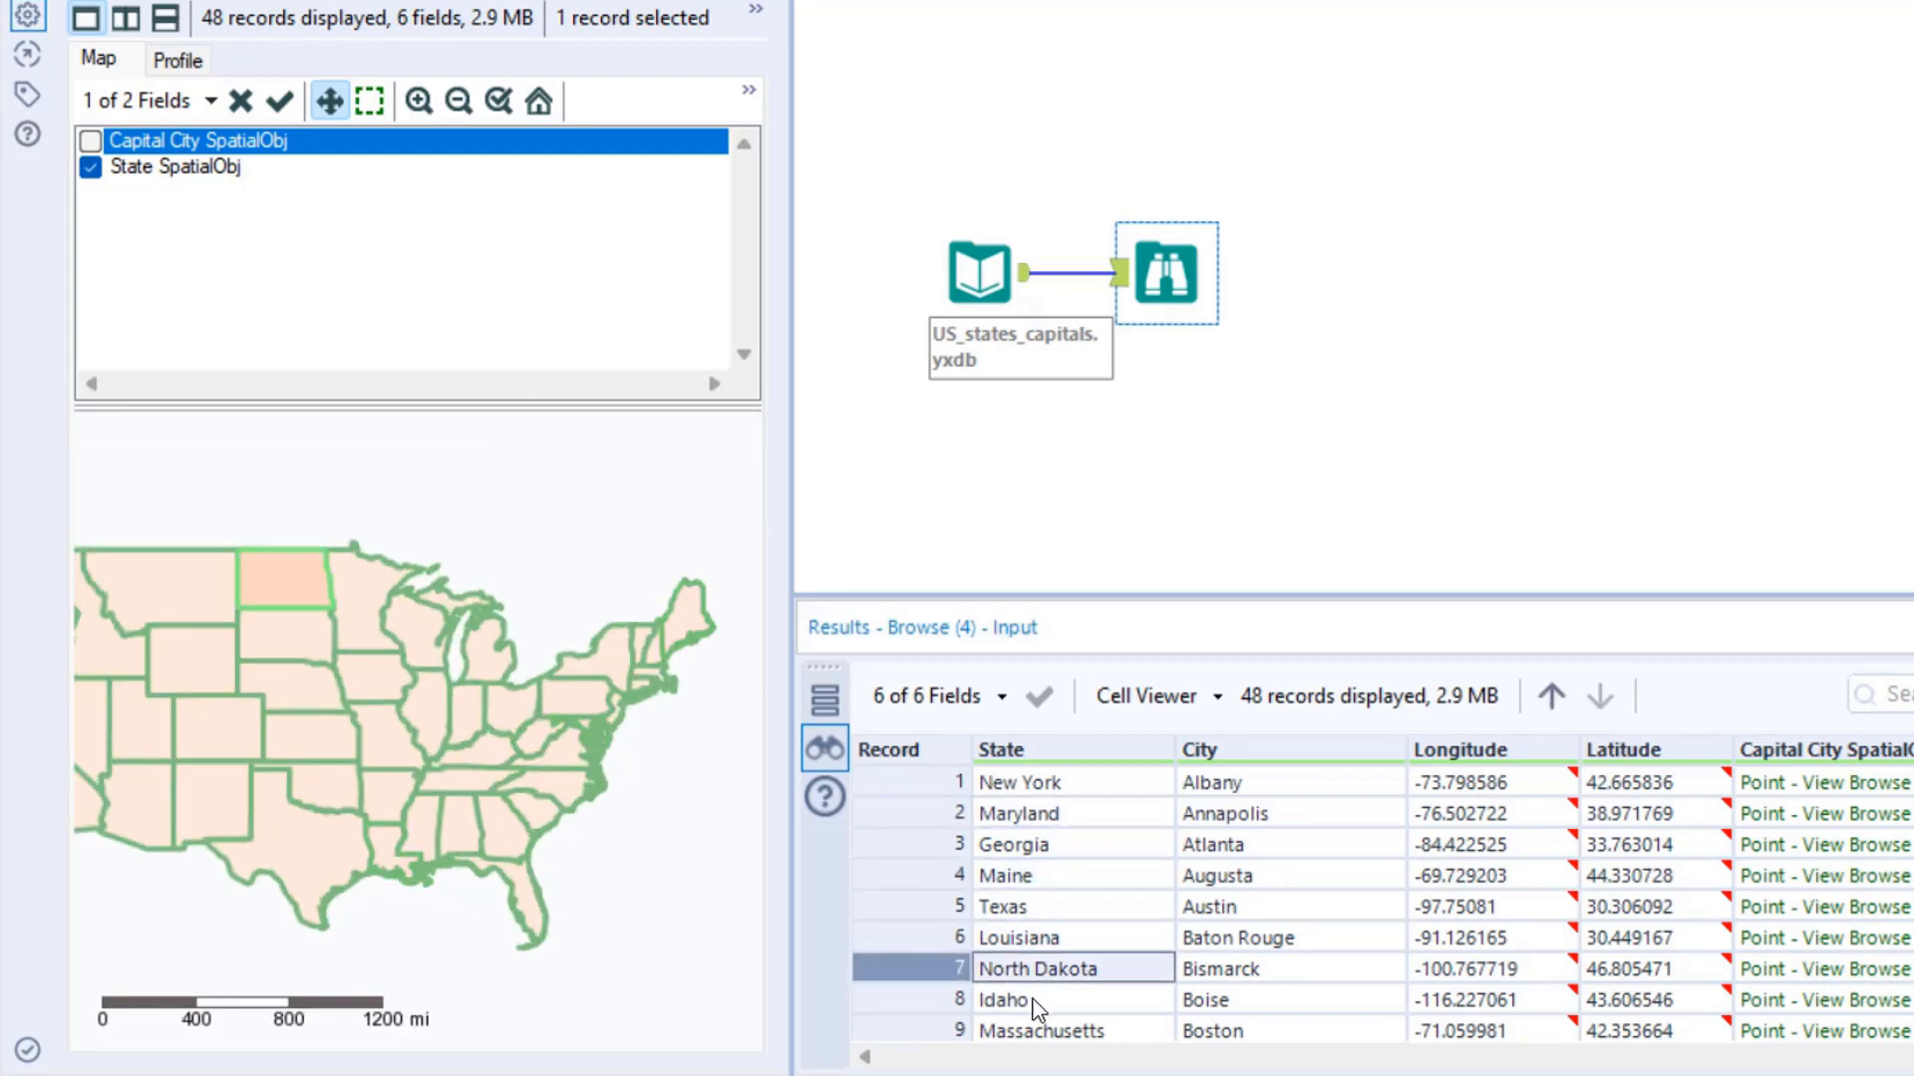
{"action": "left_click", "coordinate": [1037, 1029]}
{"action": "left_click", "coordinate": [1007, 843]}
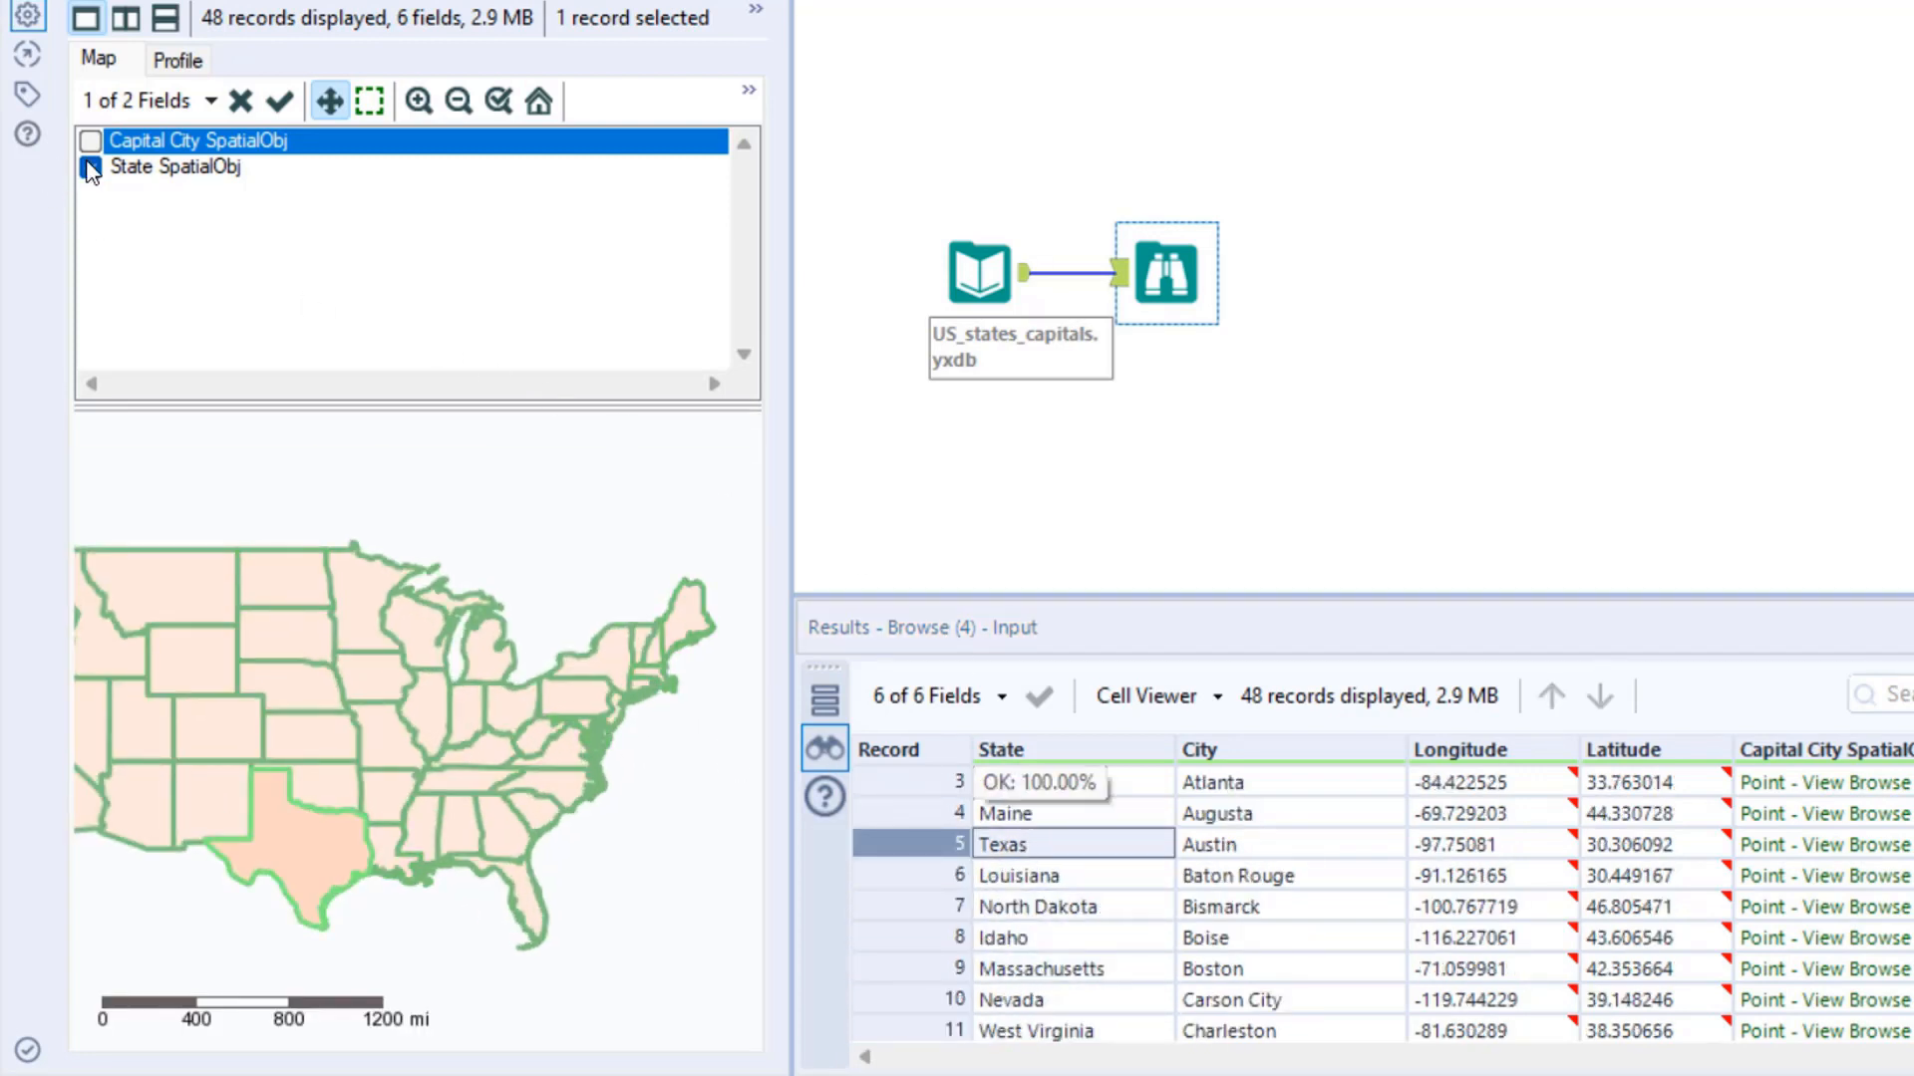
- Reset the map view, hide the State SpatialObj field and display only Capital City SpatialObj on the Browse map
{"action": "left_click", "coordinate": [539, 100]}
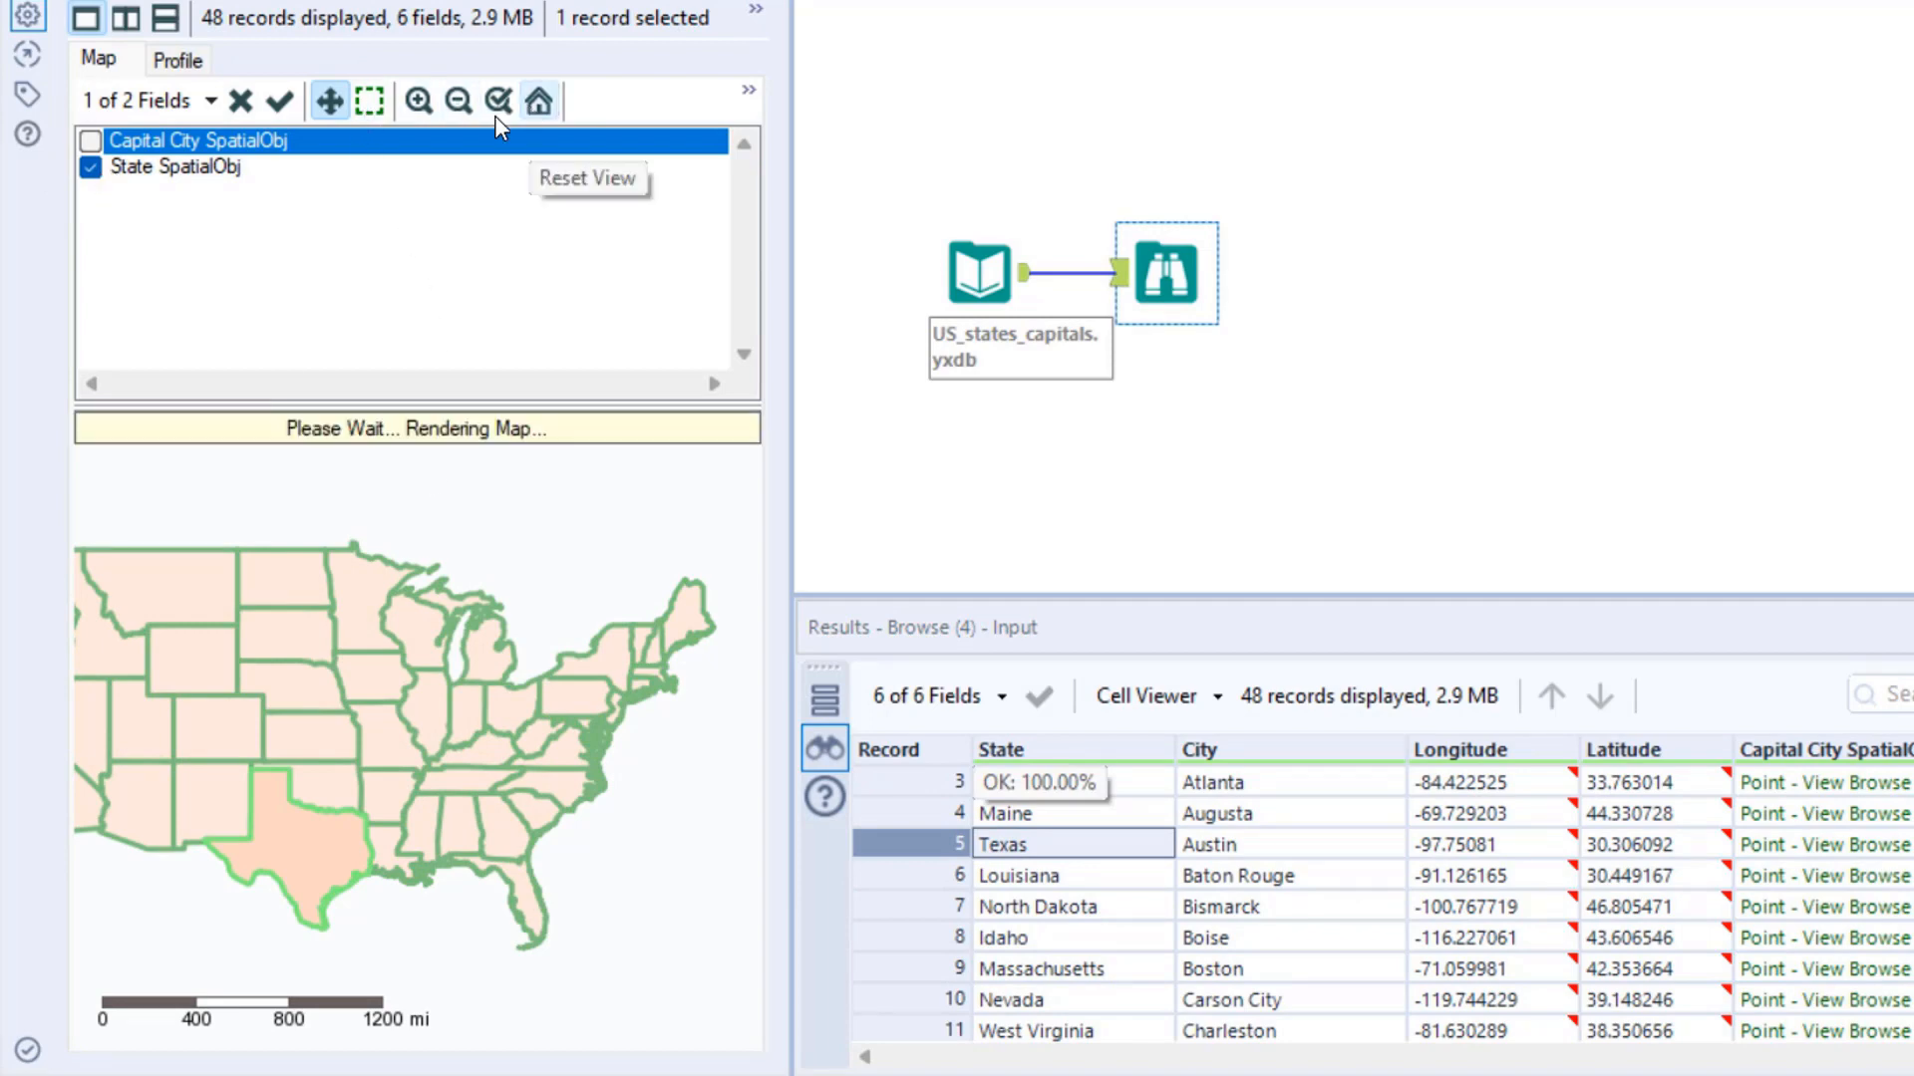
{"action": "left_click", "coordinate": [91, 167]}
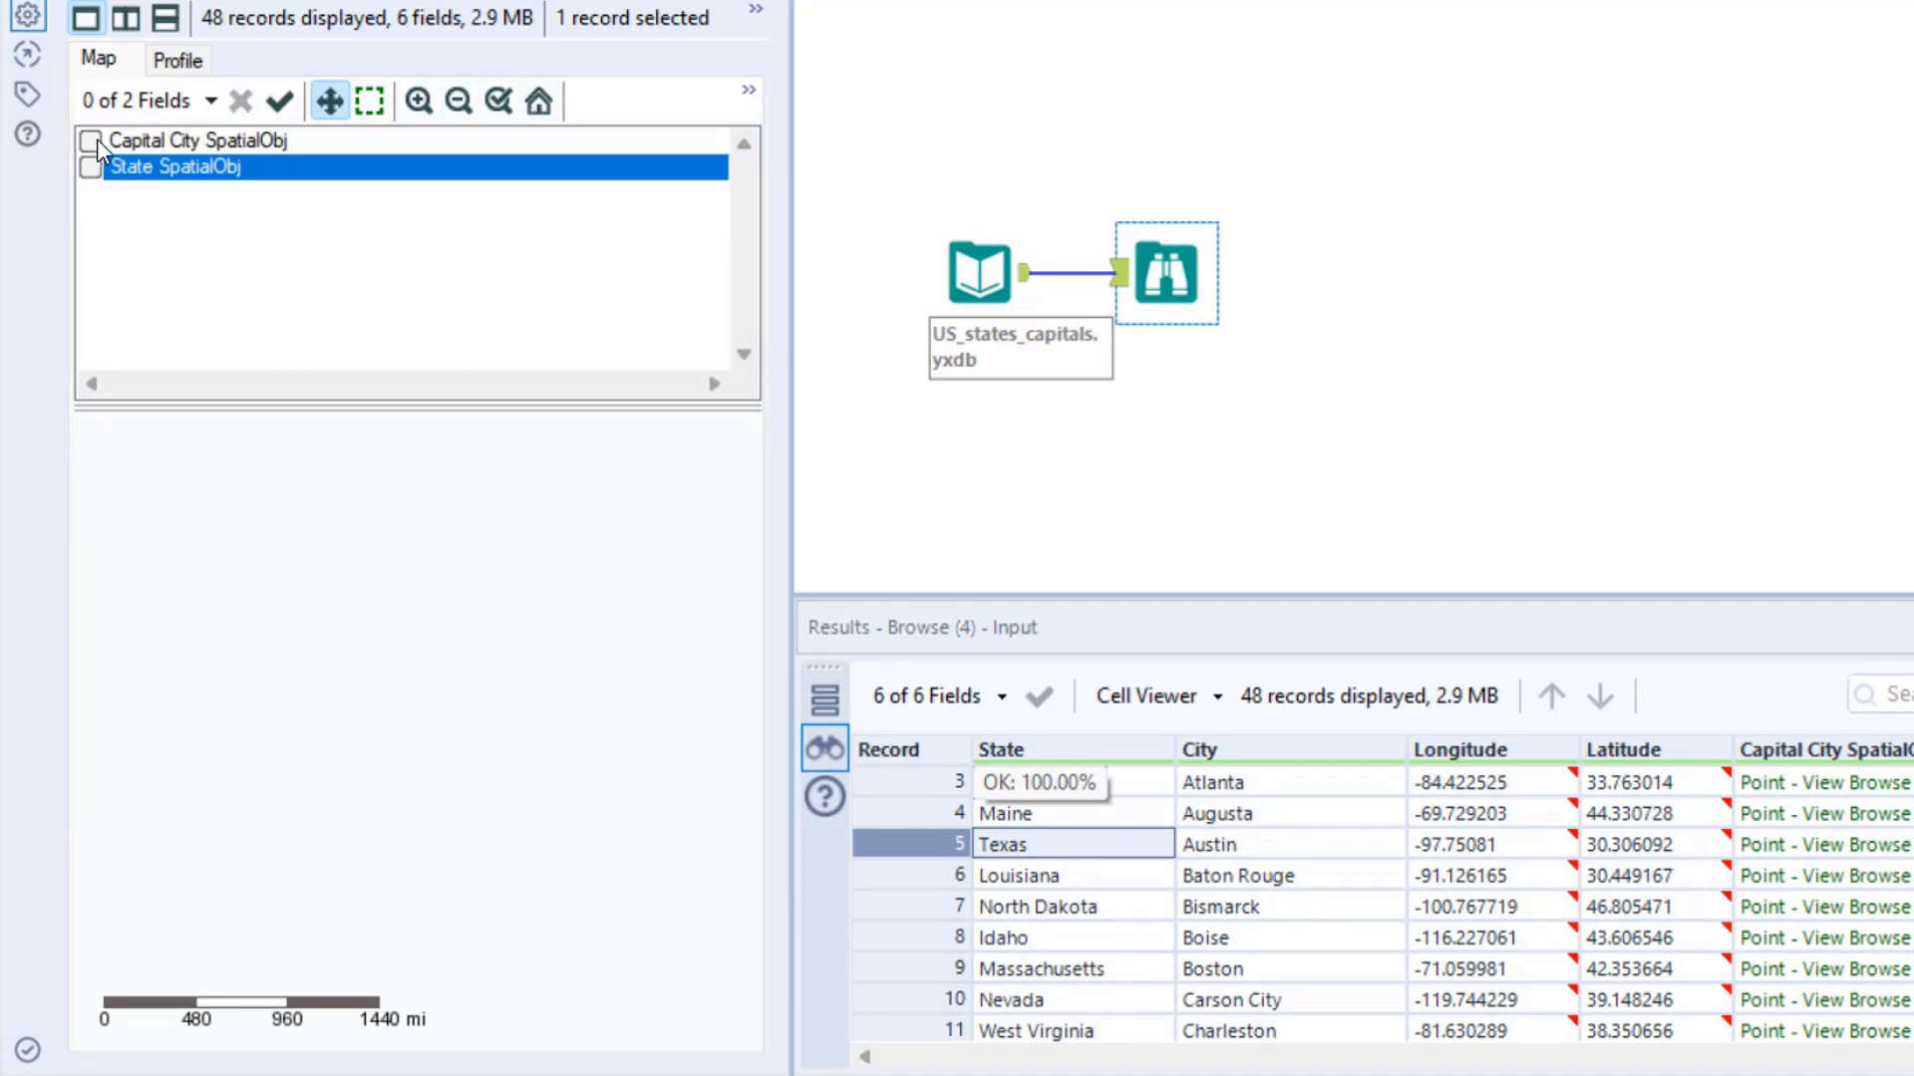
{"action": "left_click", "coordinate": [91, 141]}
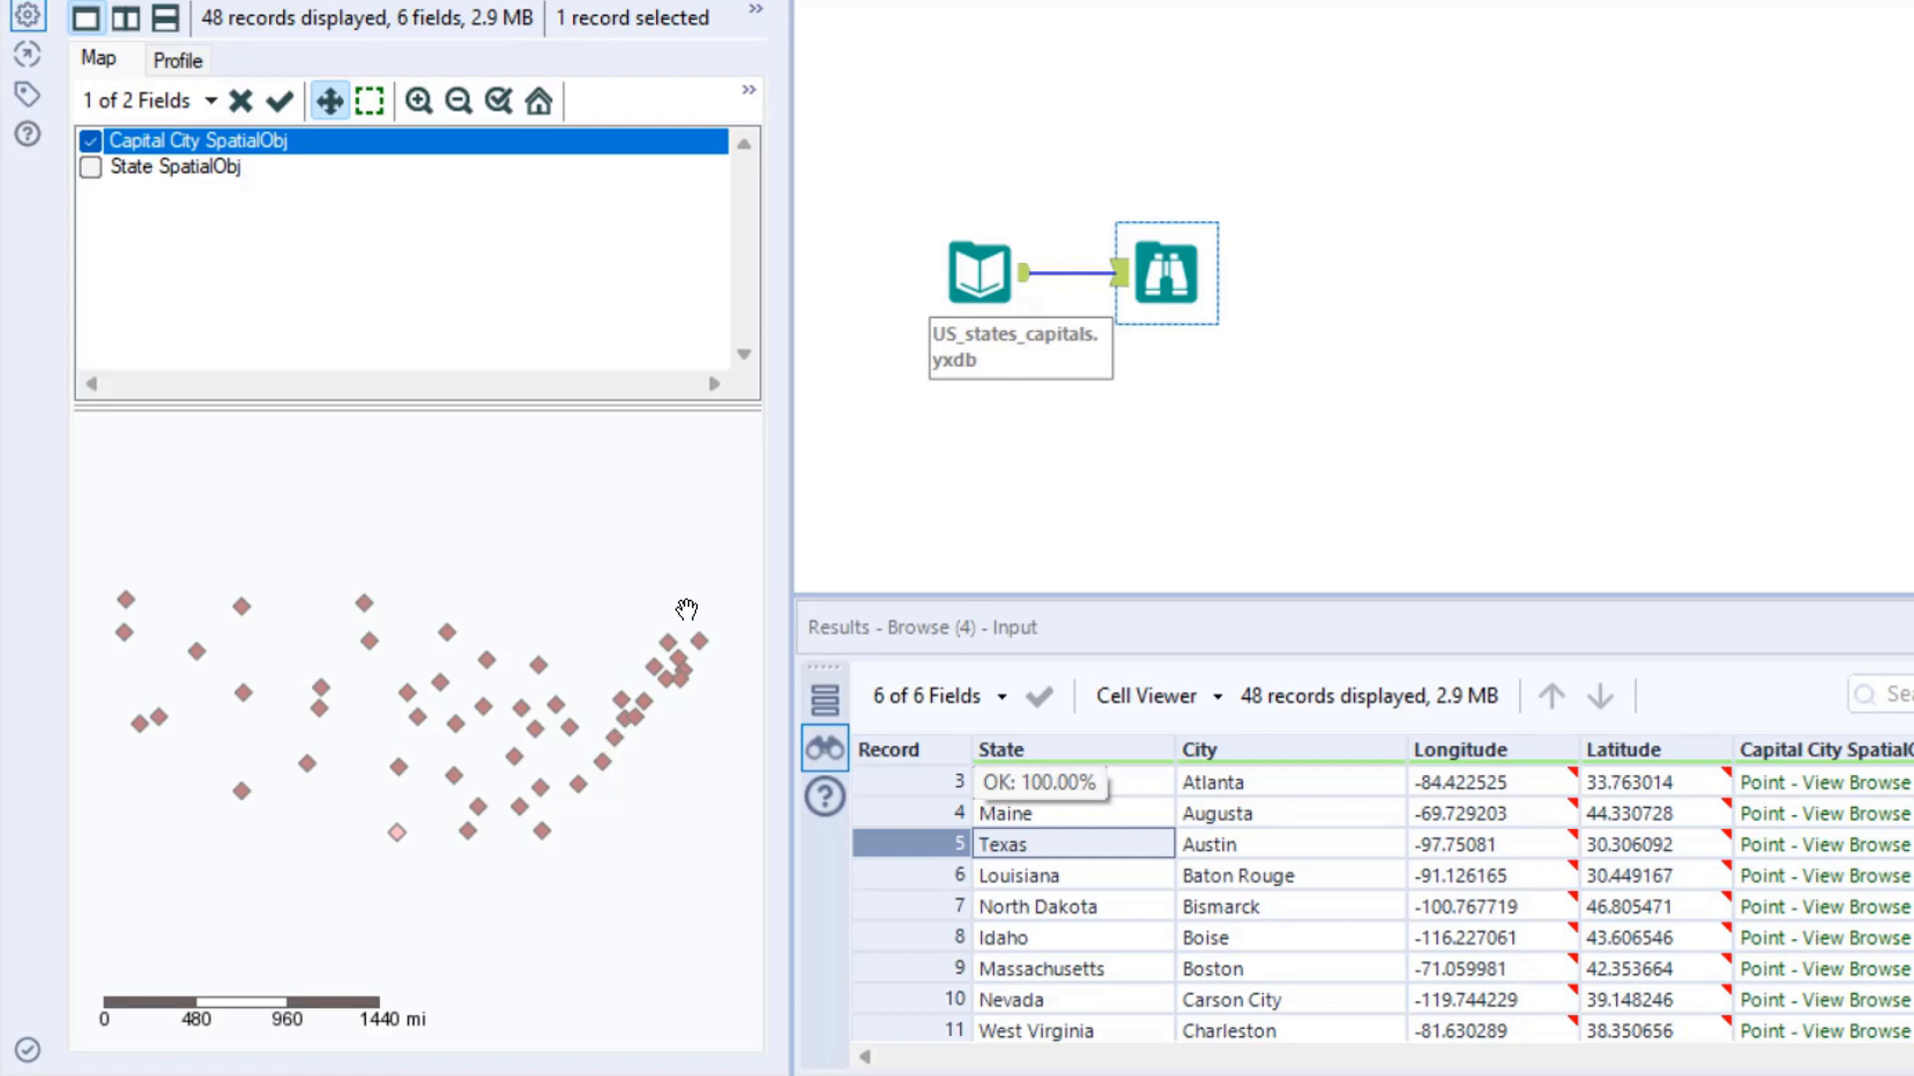
{"action": "left_click_drag", "start_coordinate": [538, 571], "coordinate": [654, 522]}
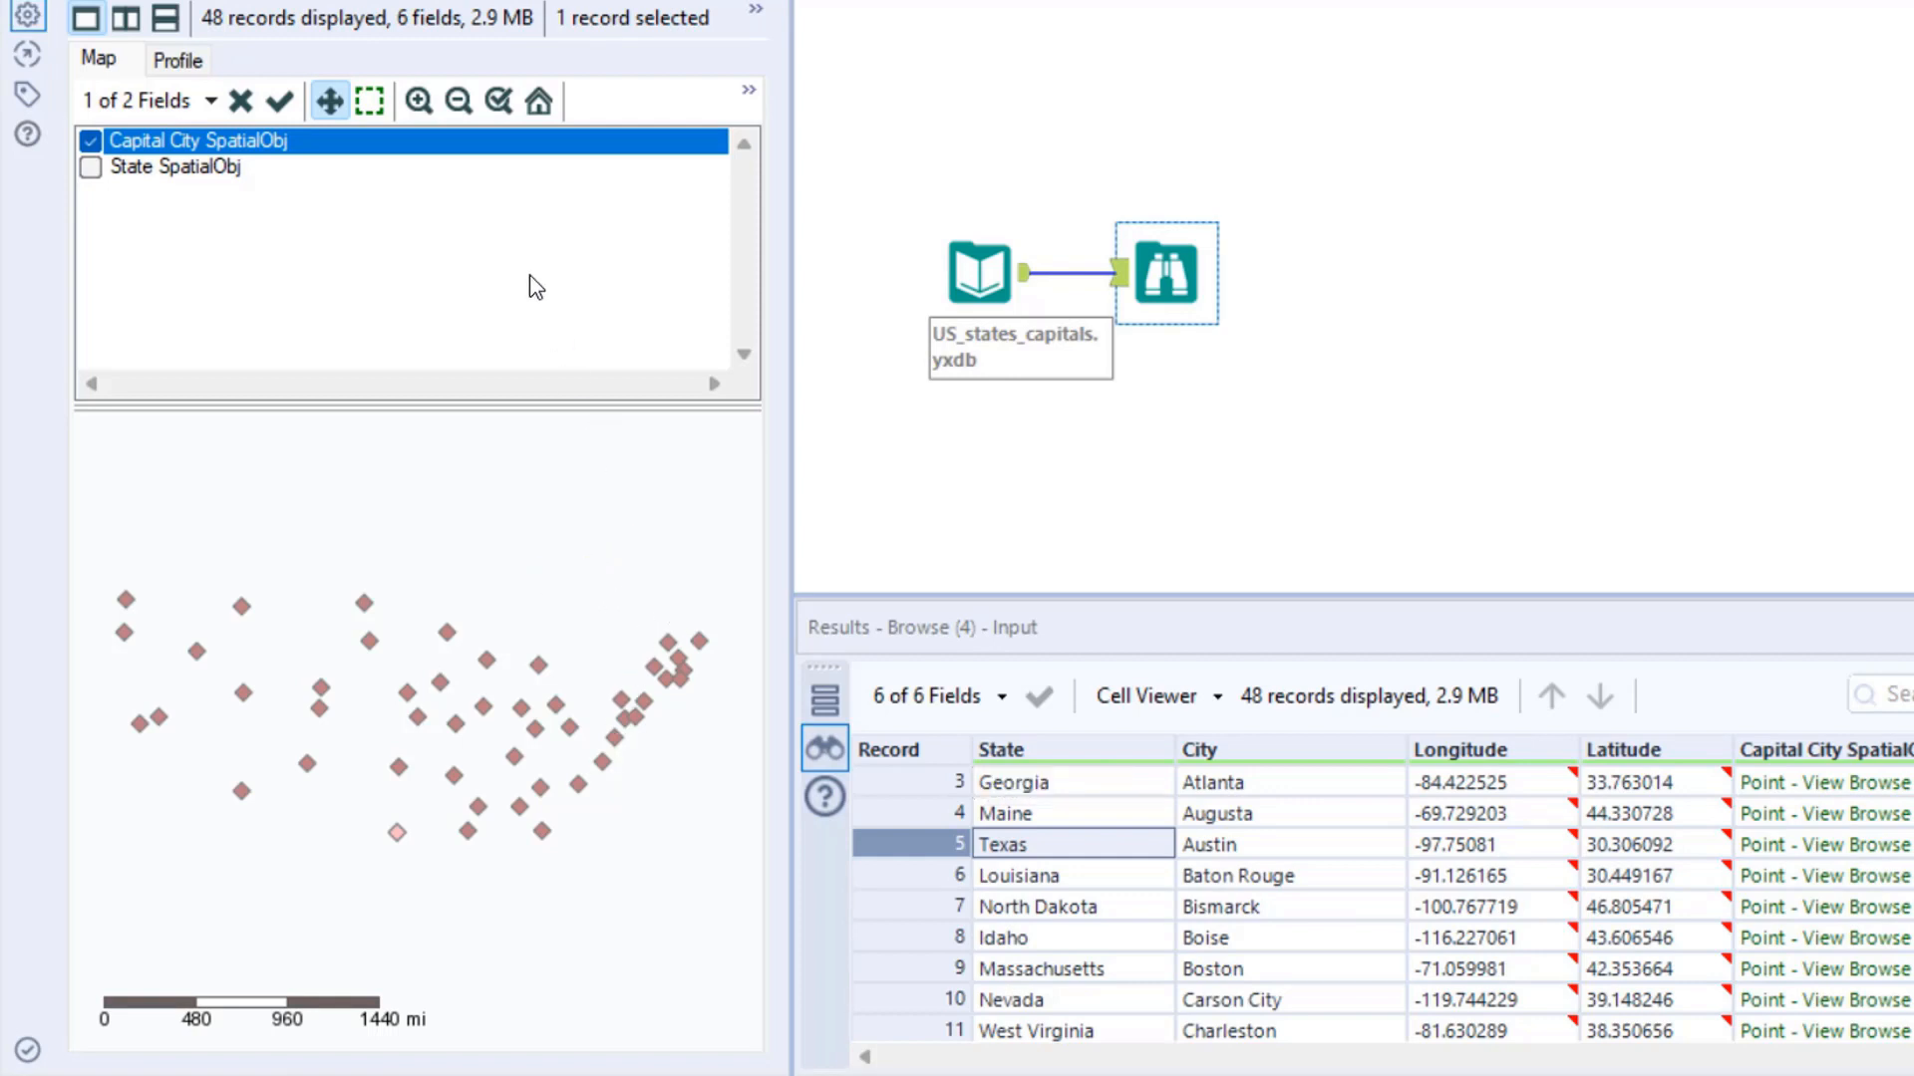
- Widen the Configuration pane and apply the Alteryx Light - Most Recent Vintage and Alteryx Light base maps in turn
{"action": "left_click_drag", "start_coordinate": [793, 225], "coordinate": [937, 247]}
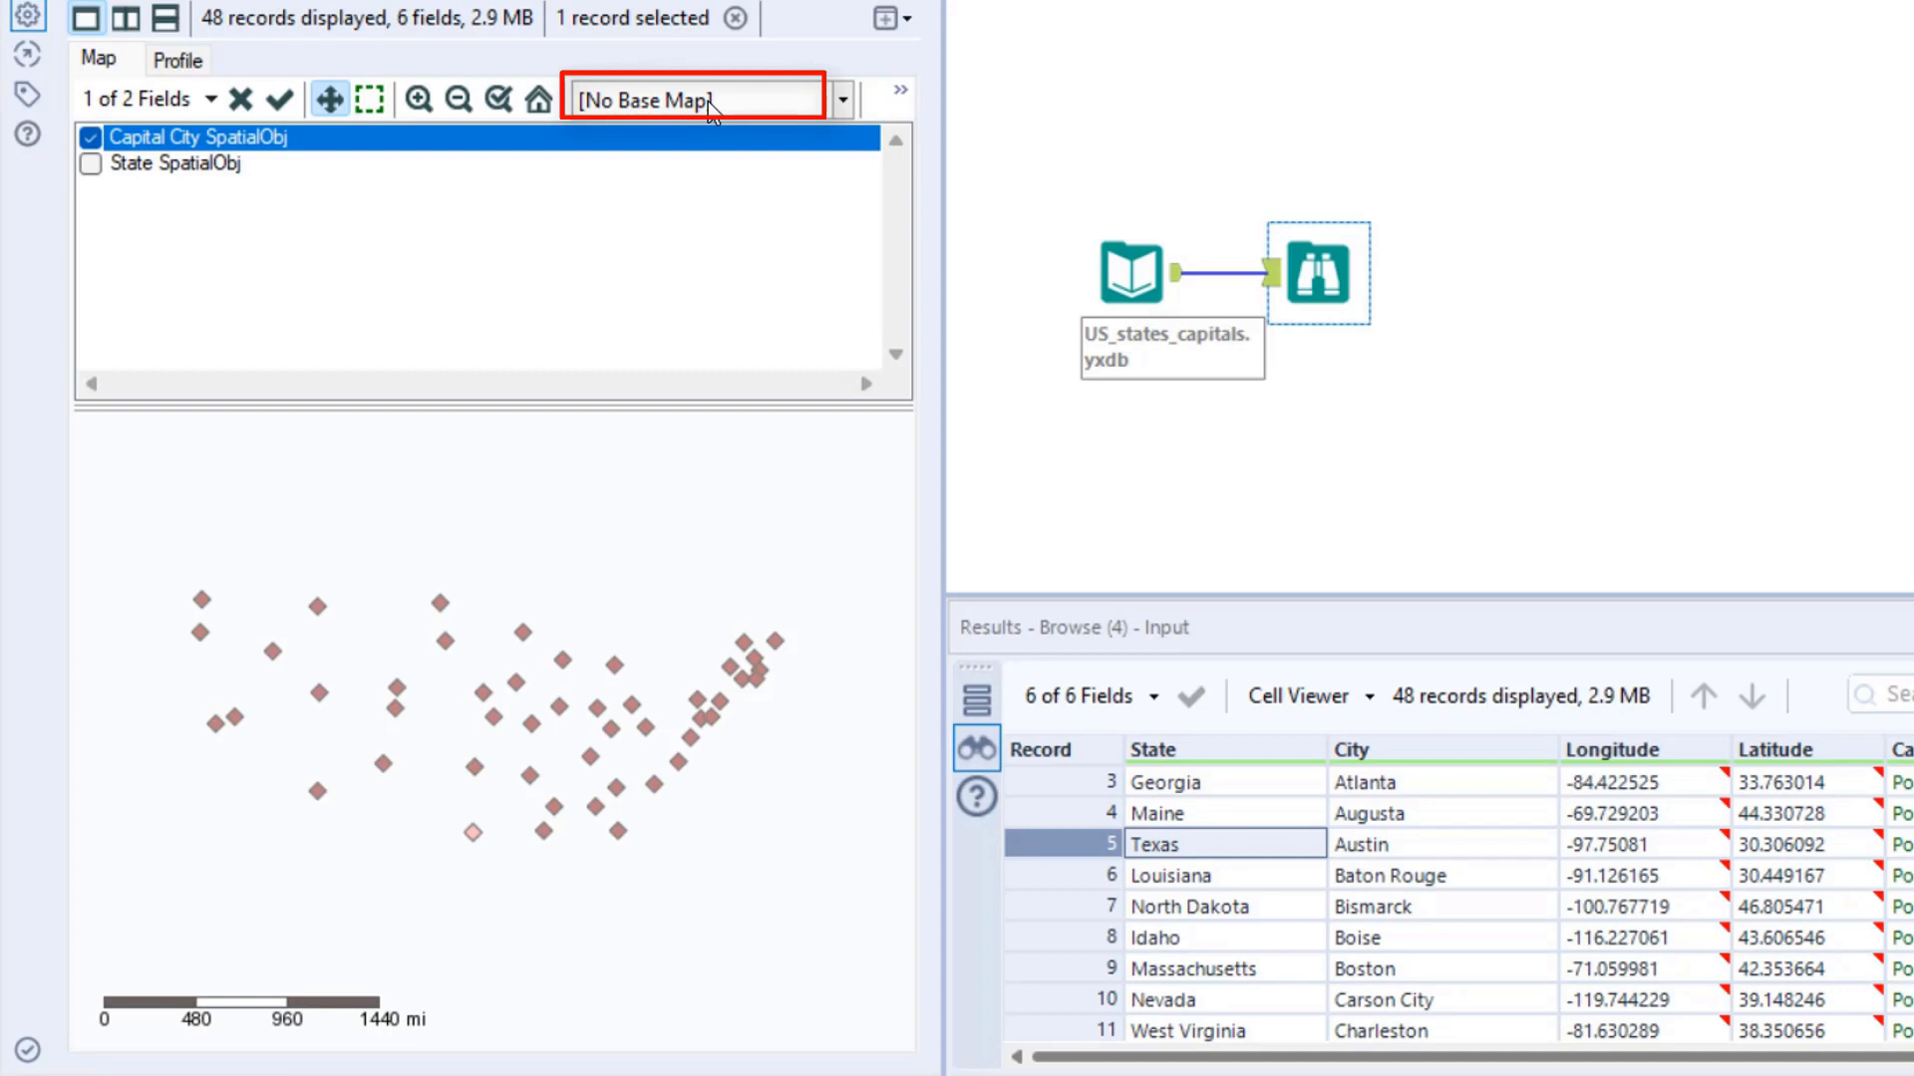
{"action": "left_click", "coordinate": [843, 101]}
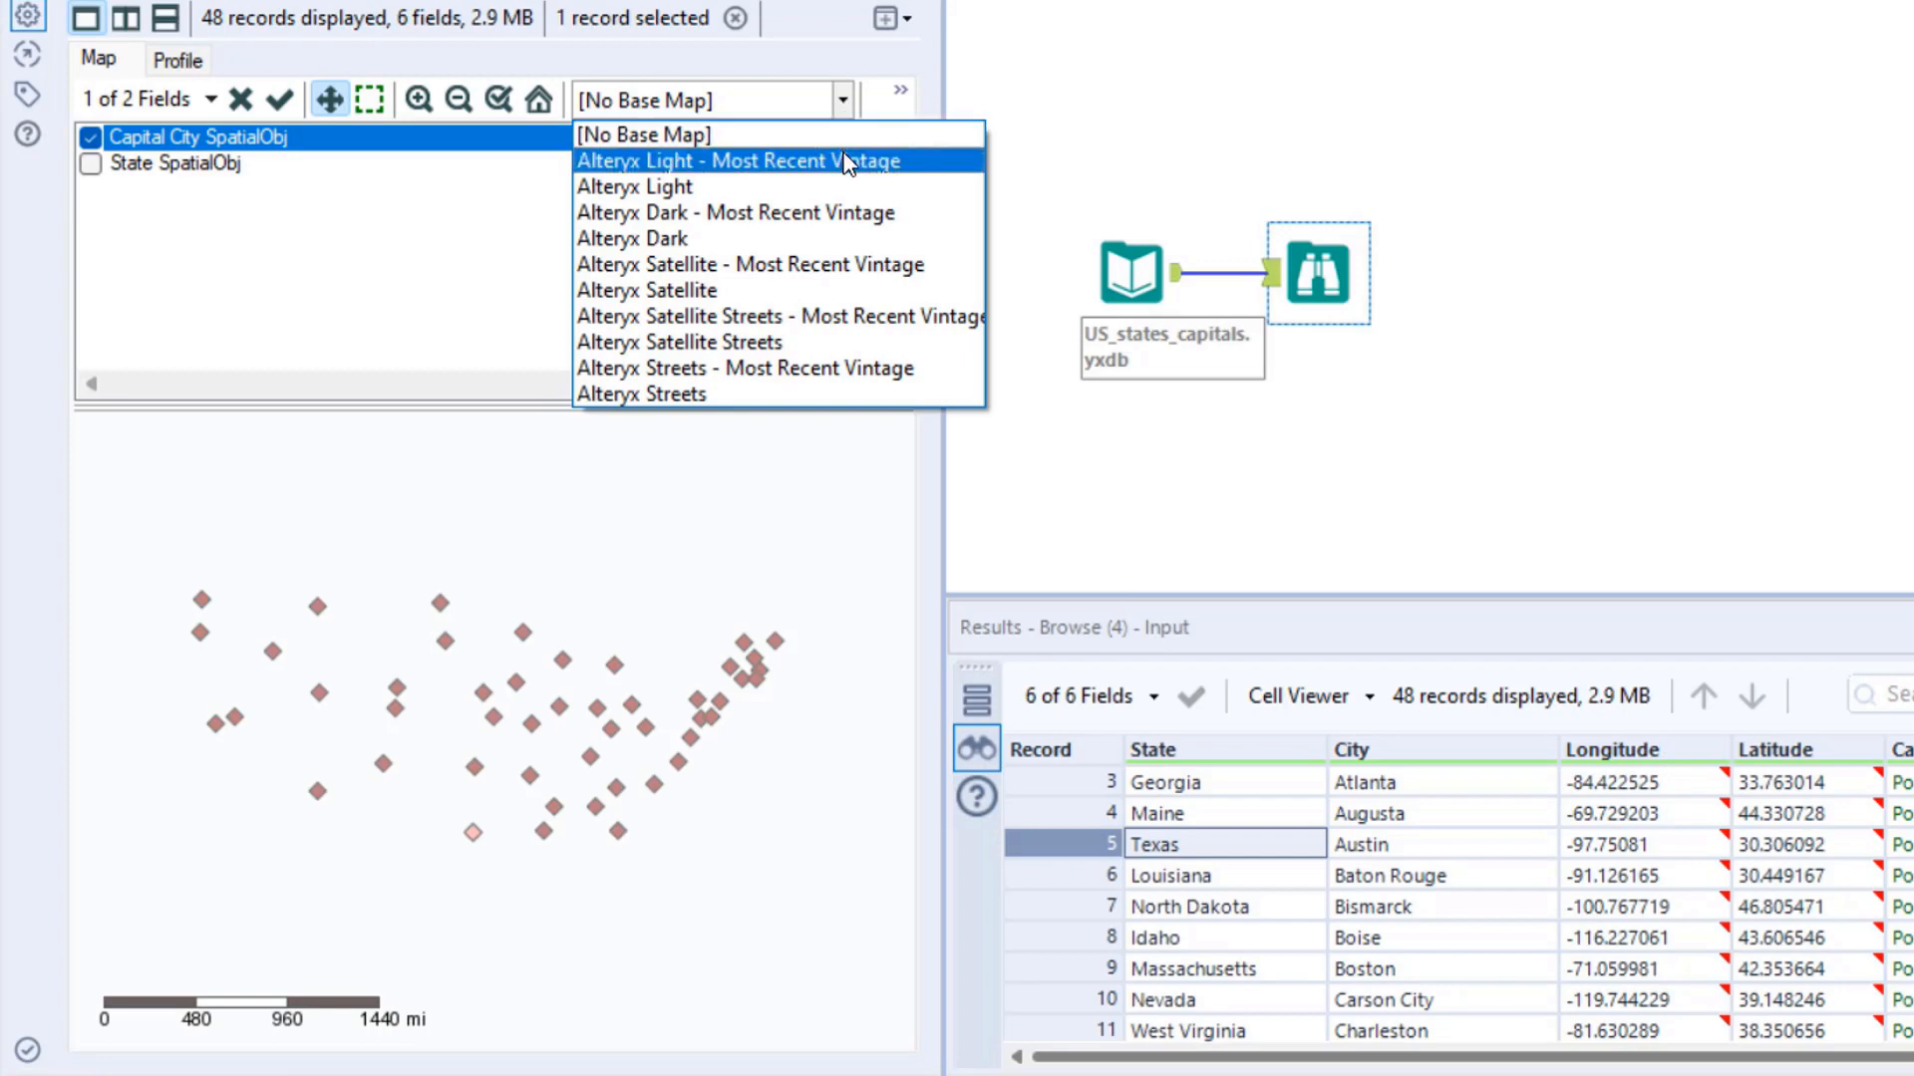
{"action": "left_click", "coordinate": [919, 165]}
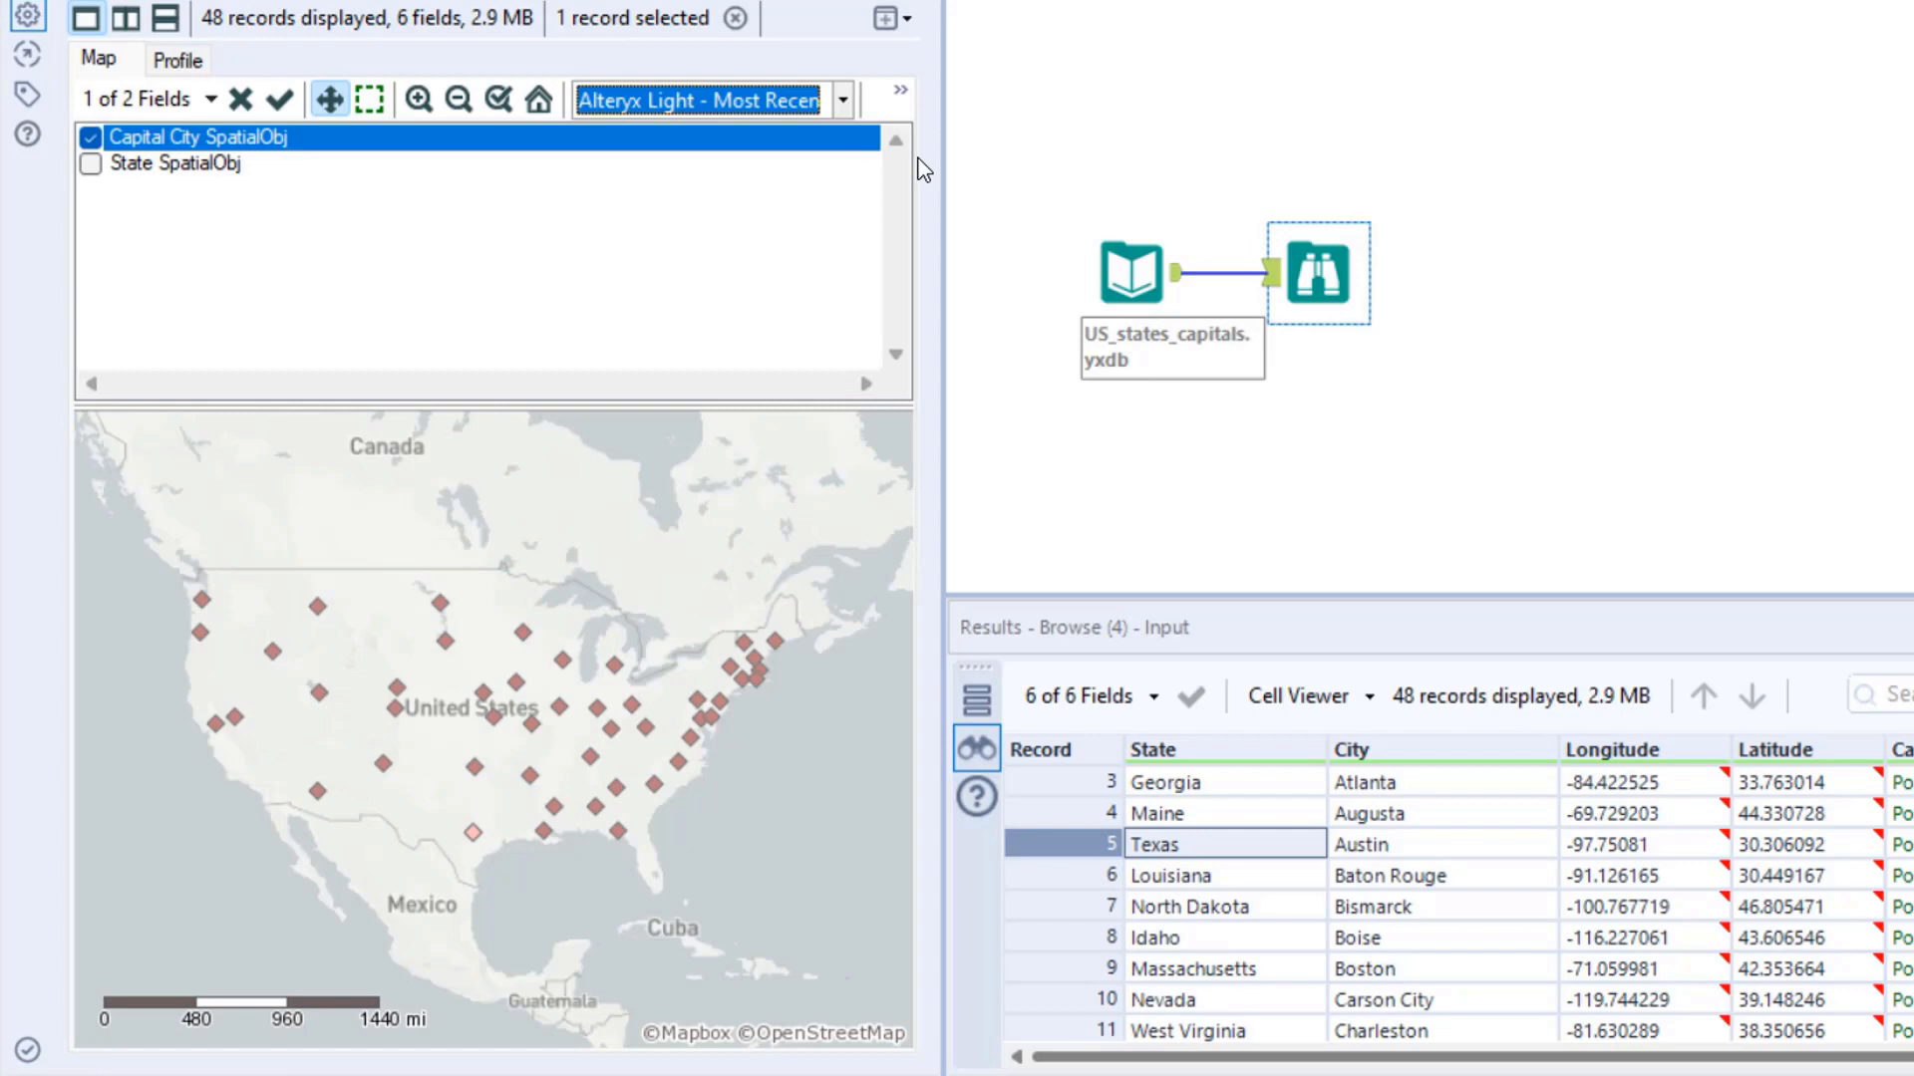
{"action": "left_click", "coordinate": [842, 99]}
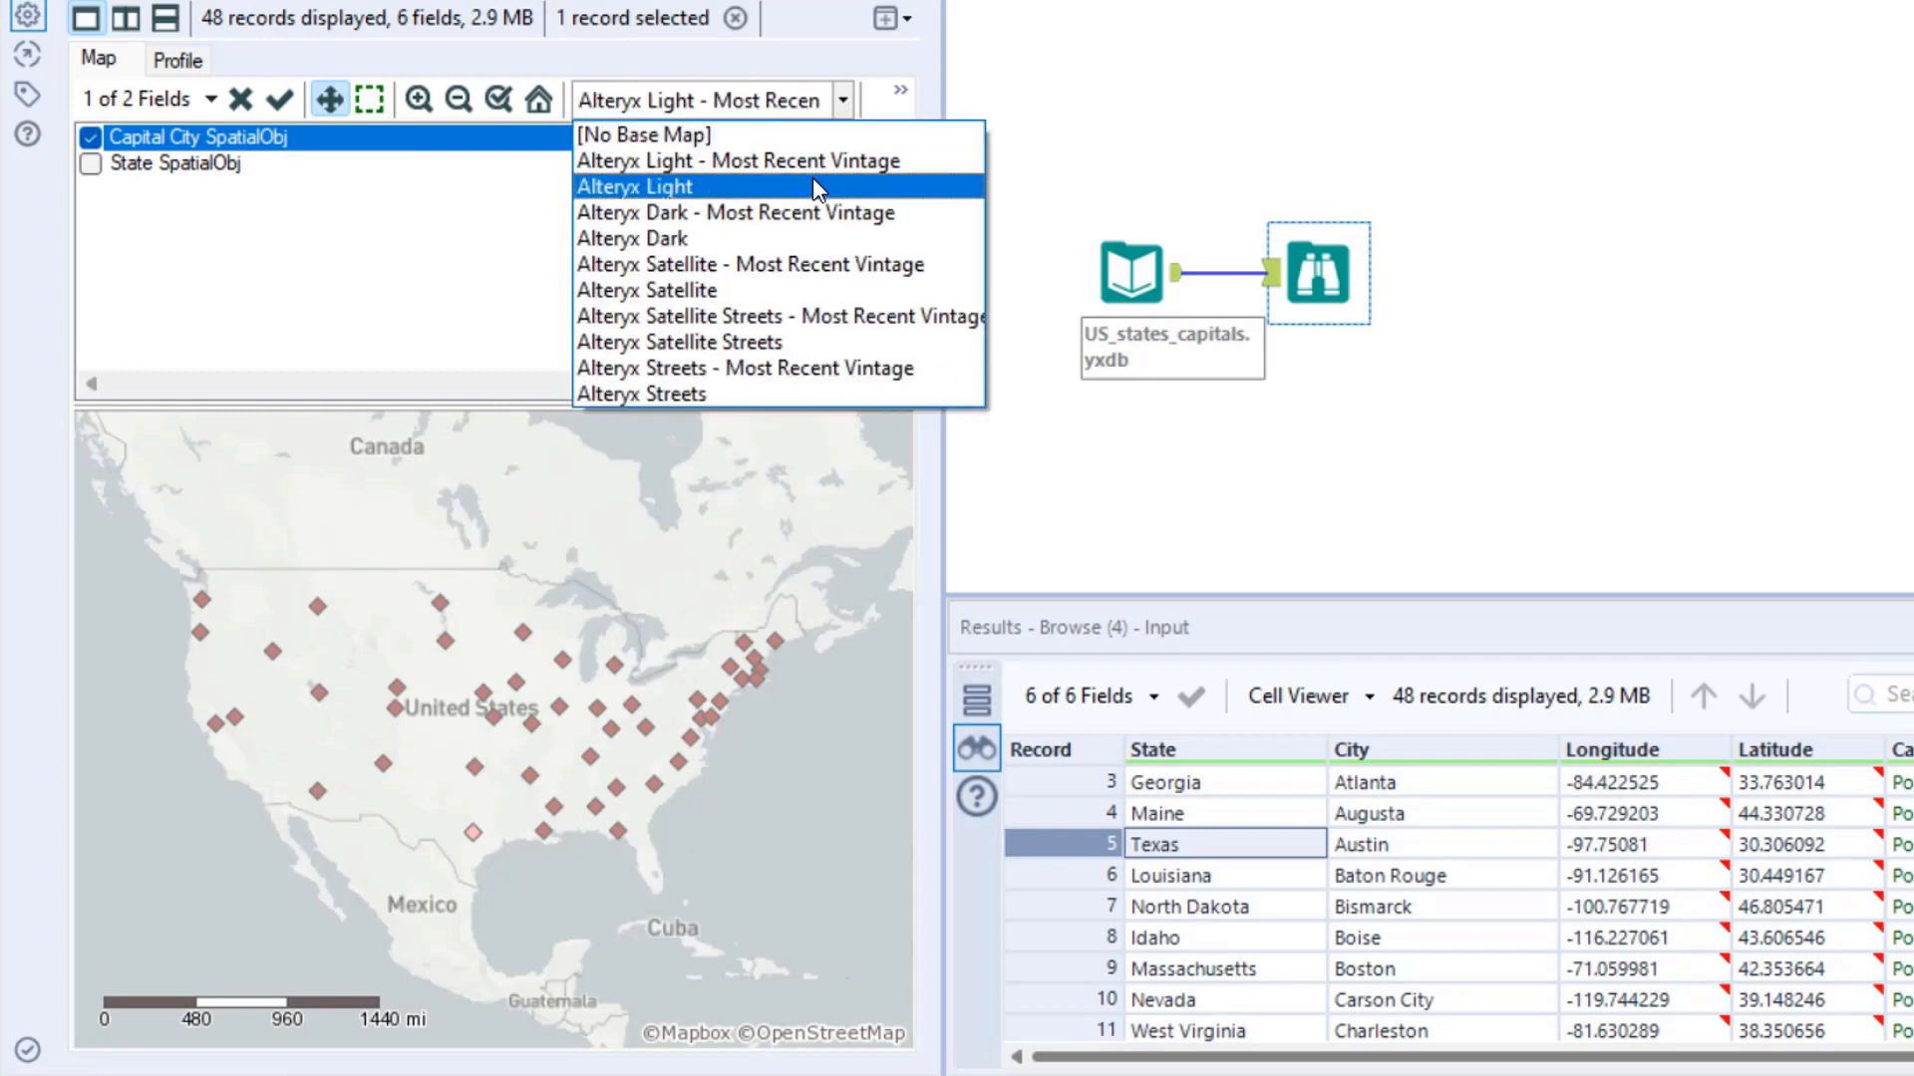
{"action": "left_click", "coordinate": [814, 187]}
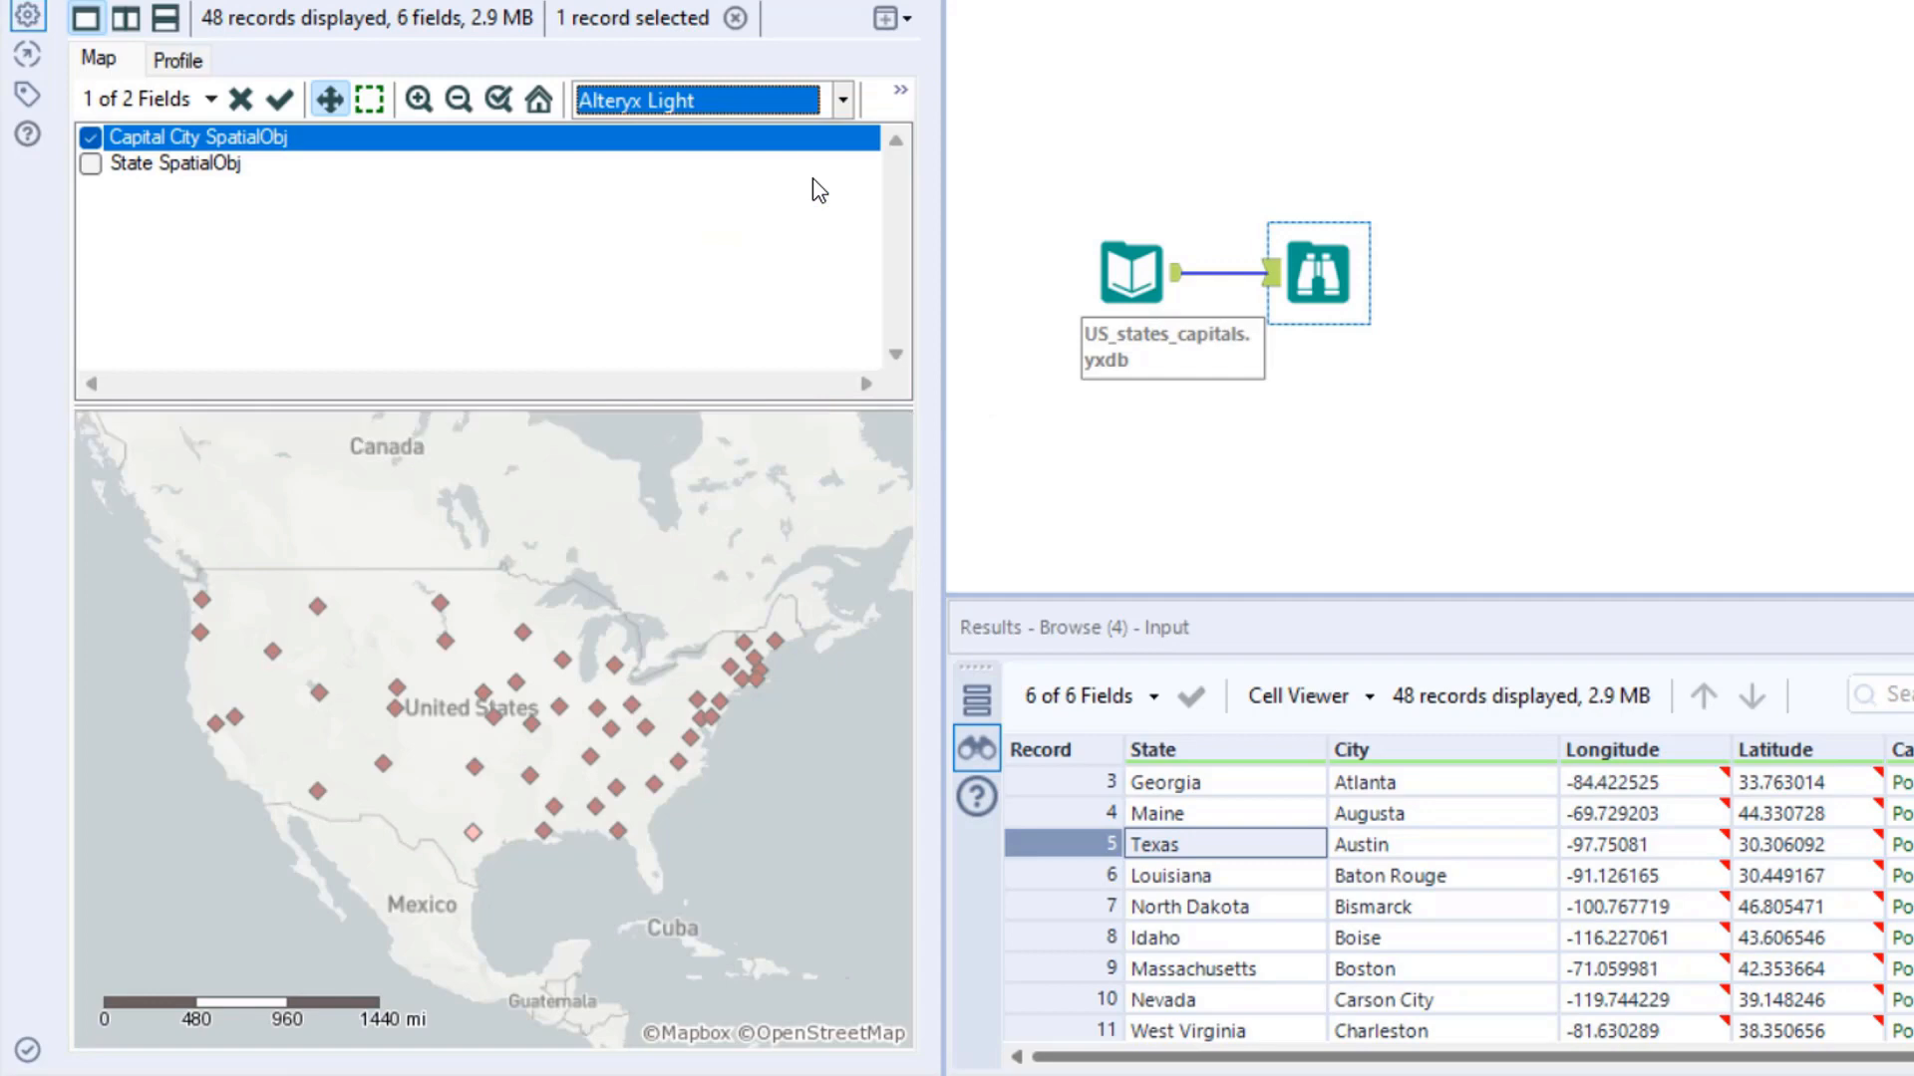
- Try the Alteryx Dark - Most Recent Vintage and Alteryx Satellite - Most Recent Vintage base maps behind the capital points
{"action": "left_click", "coordinate": [821, 106]}
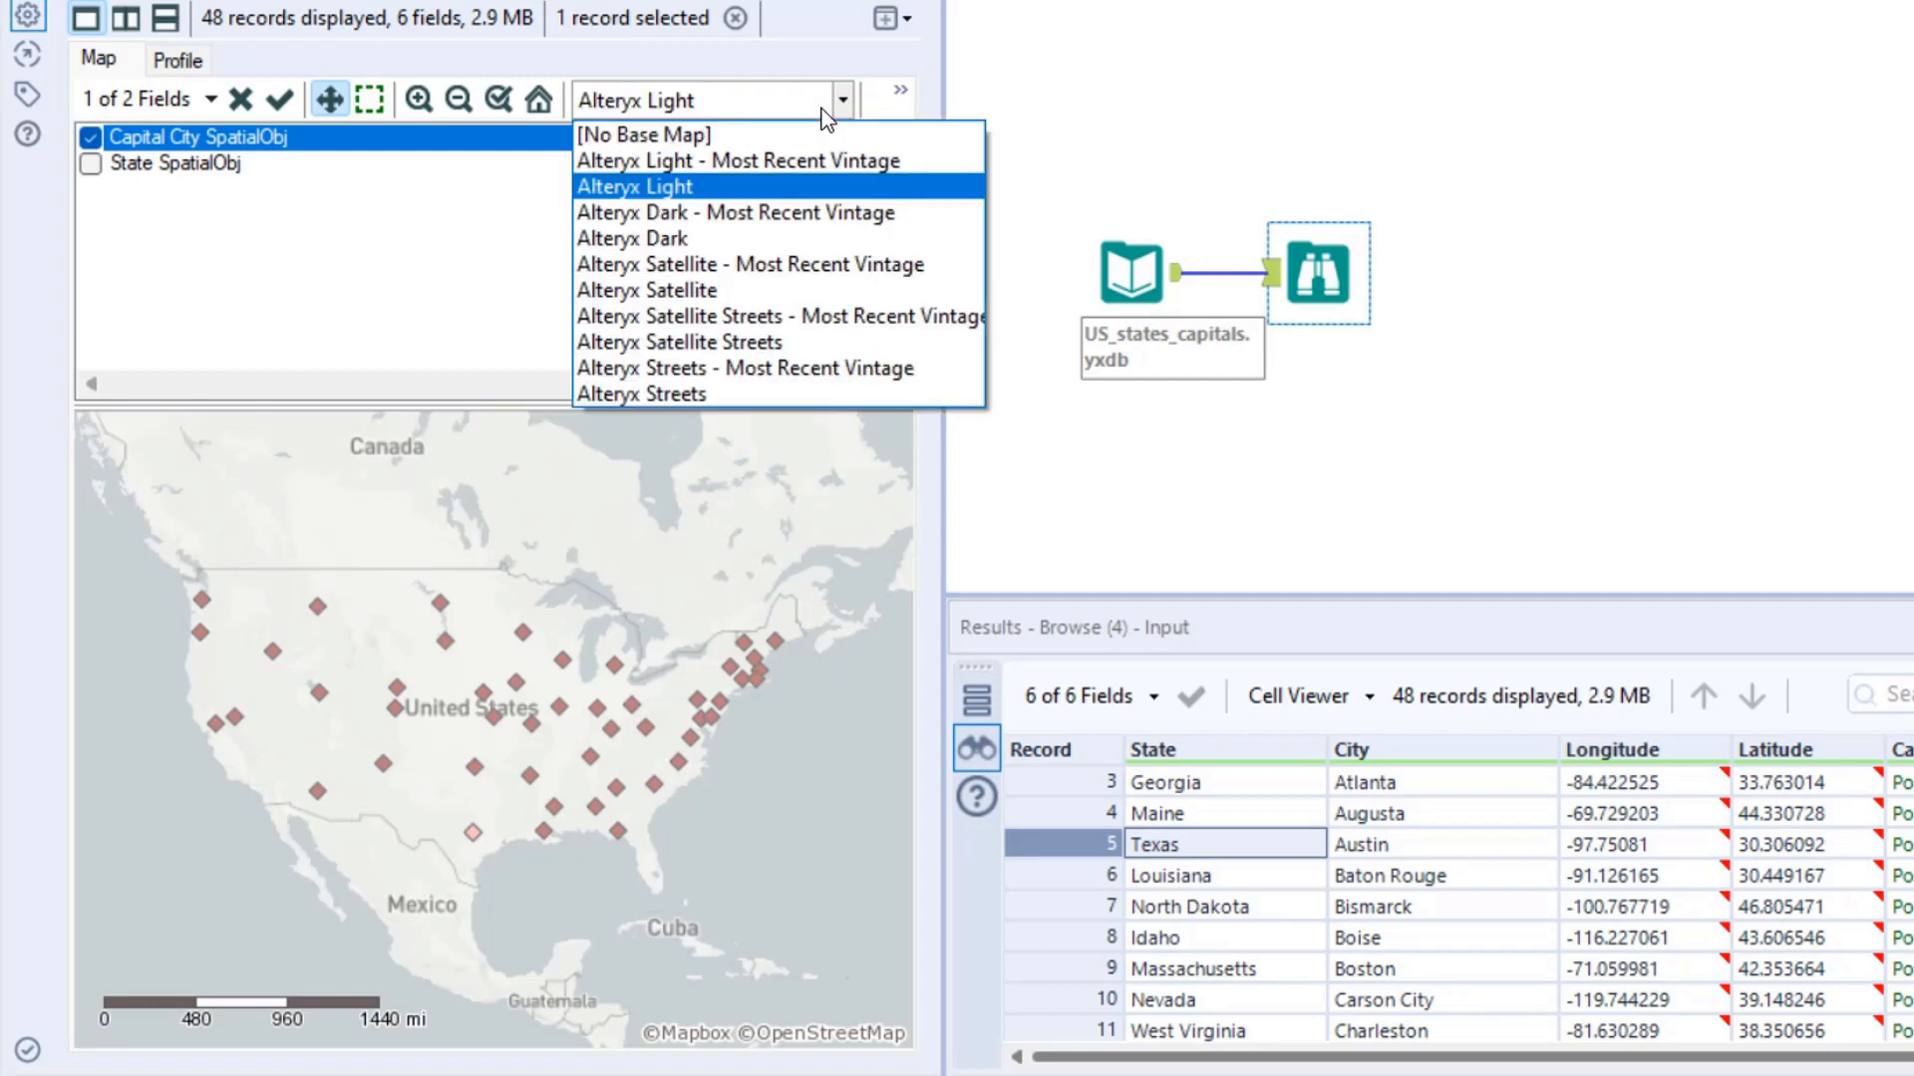
{"action": "left_click", "coordinate": [822, 203]}
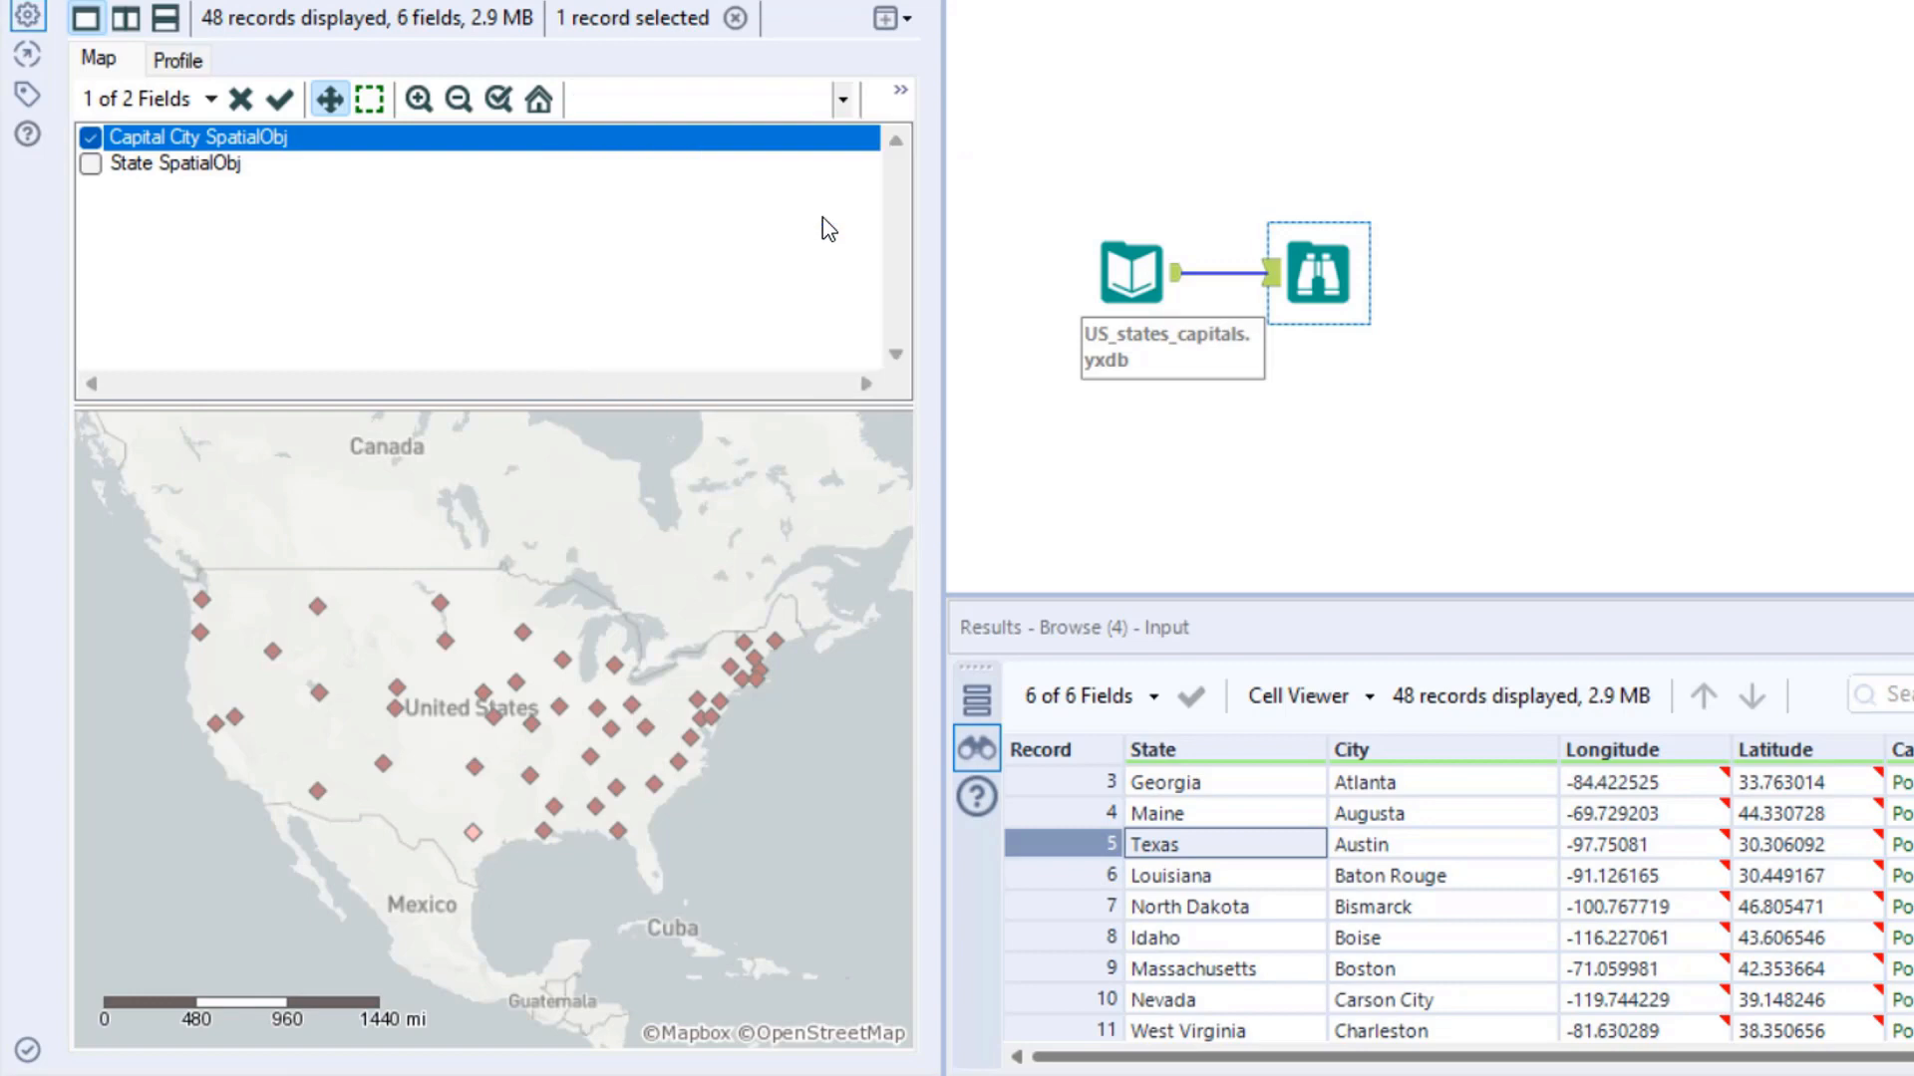
{"action": "left_click", "coordinate": [847, 102]}
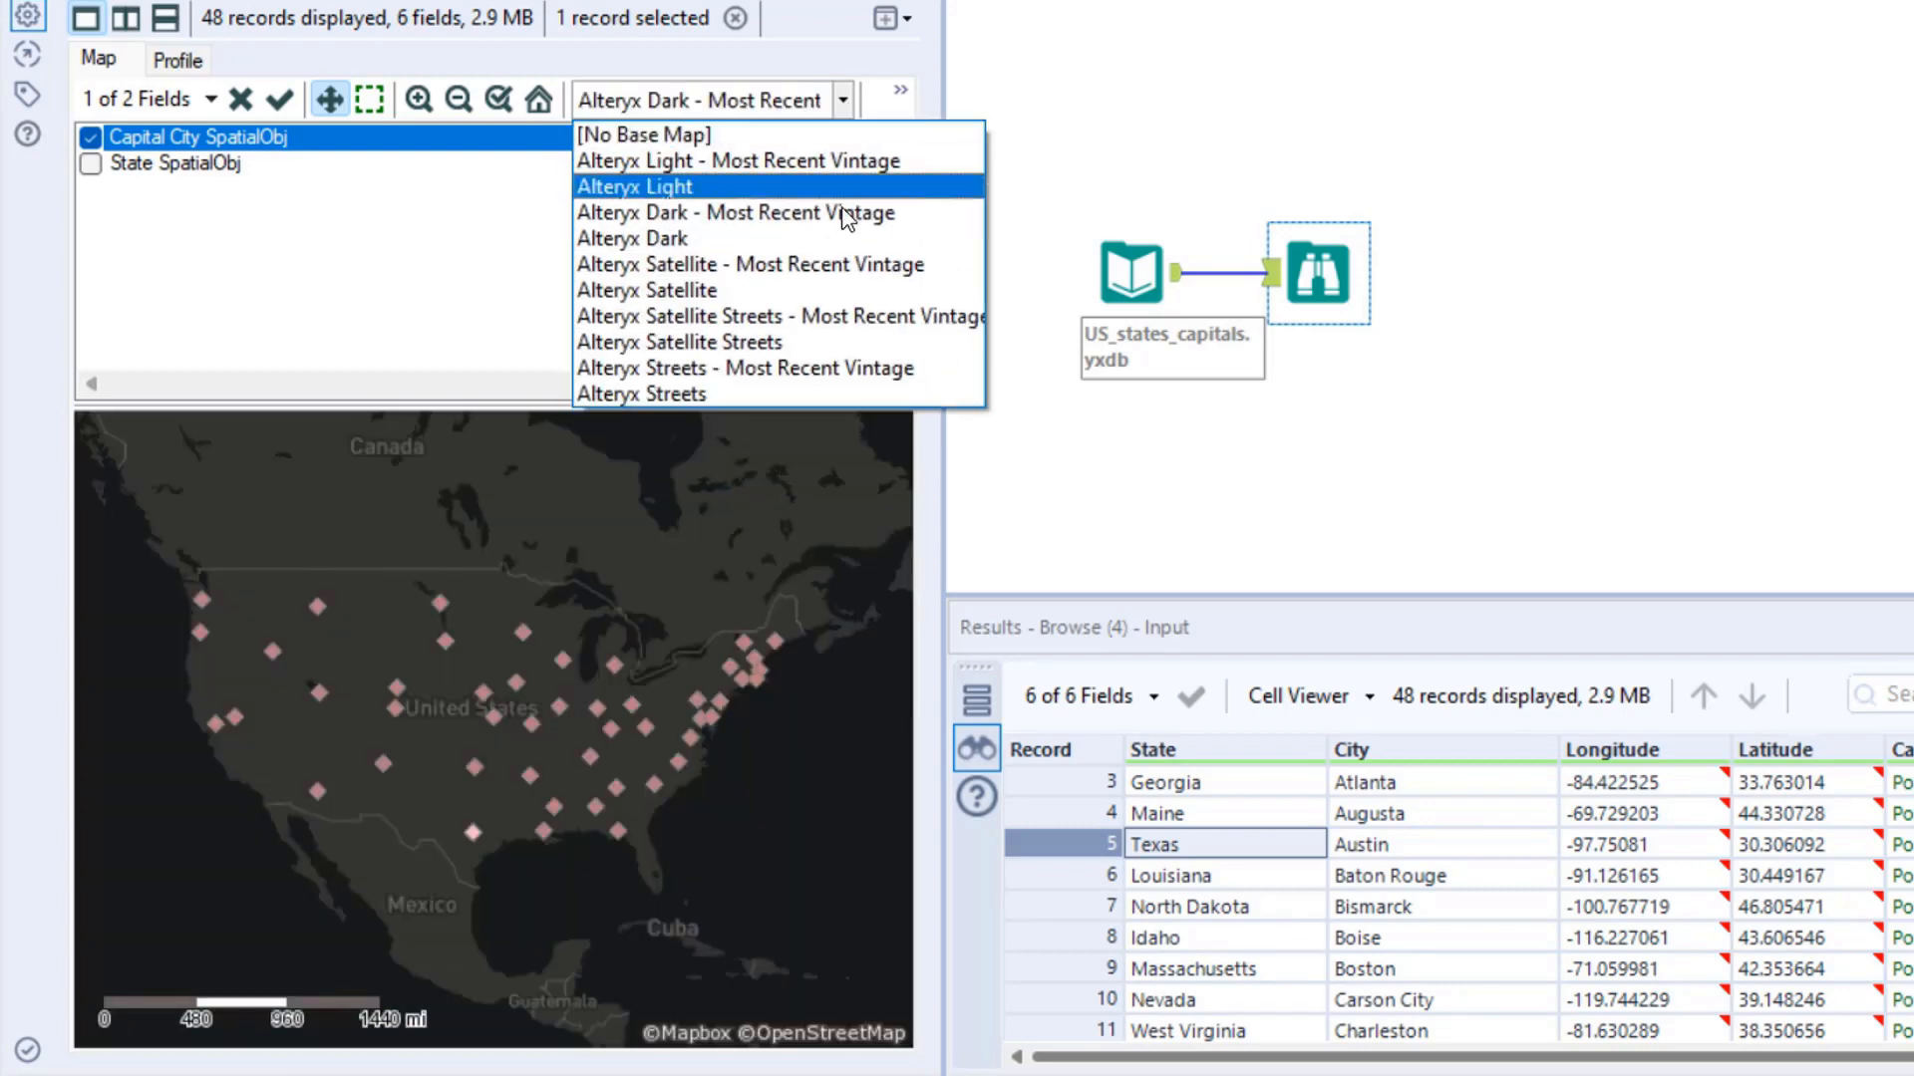
{"action": "left_click", "coordinate": [754, 266]}
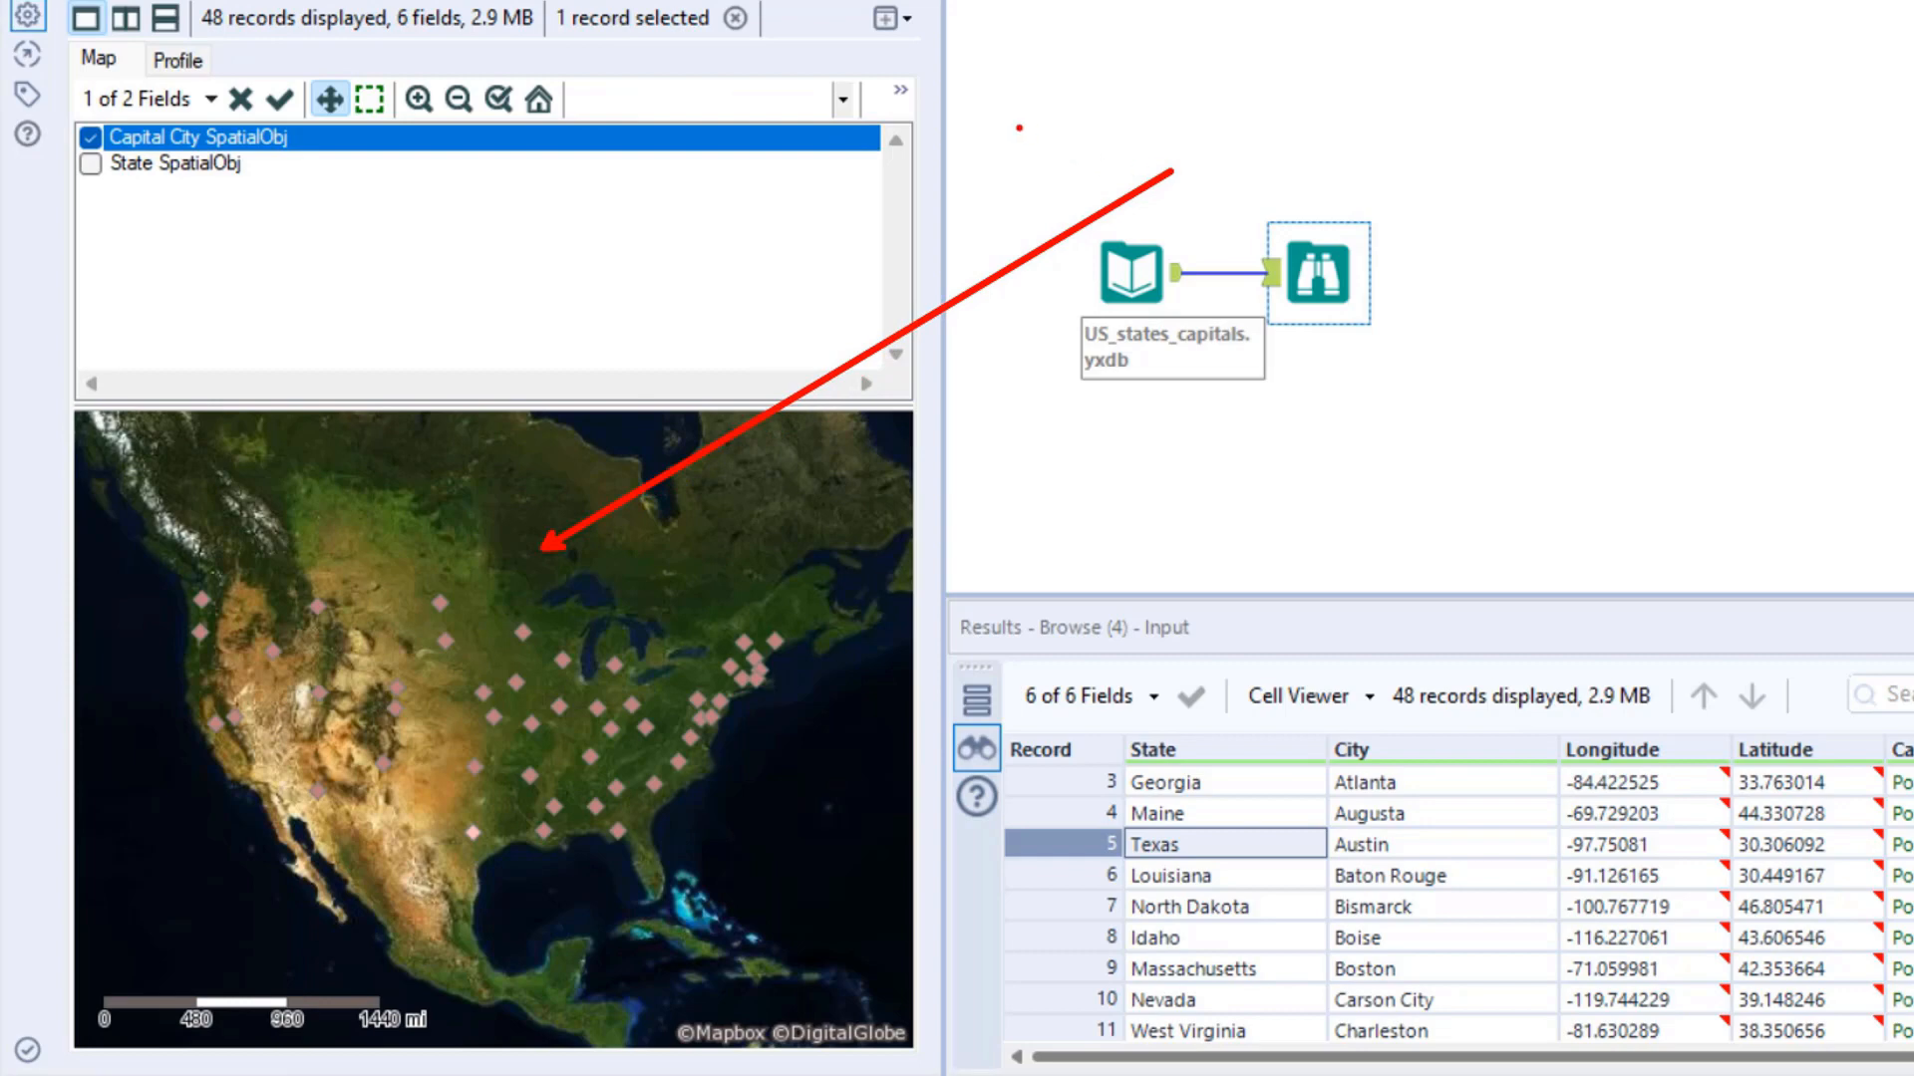
- Try the Alteryx Satellite Streets and Alteryx Streets base maps behind the capital points
{"action": "left_click", "coordinate": [842, 99]}
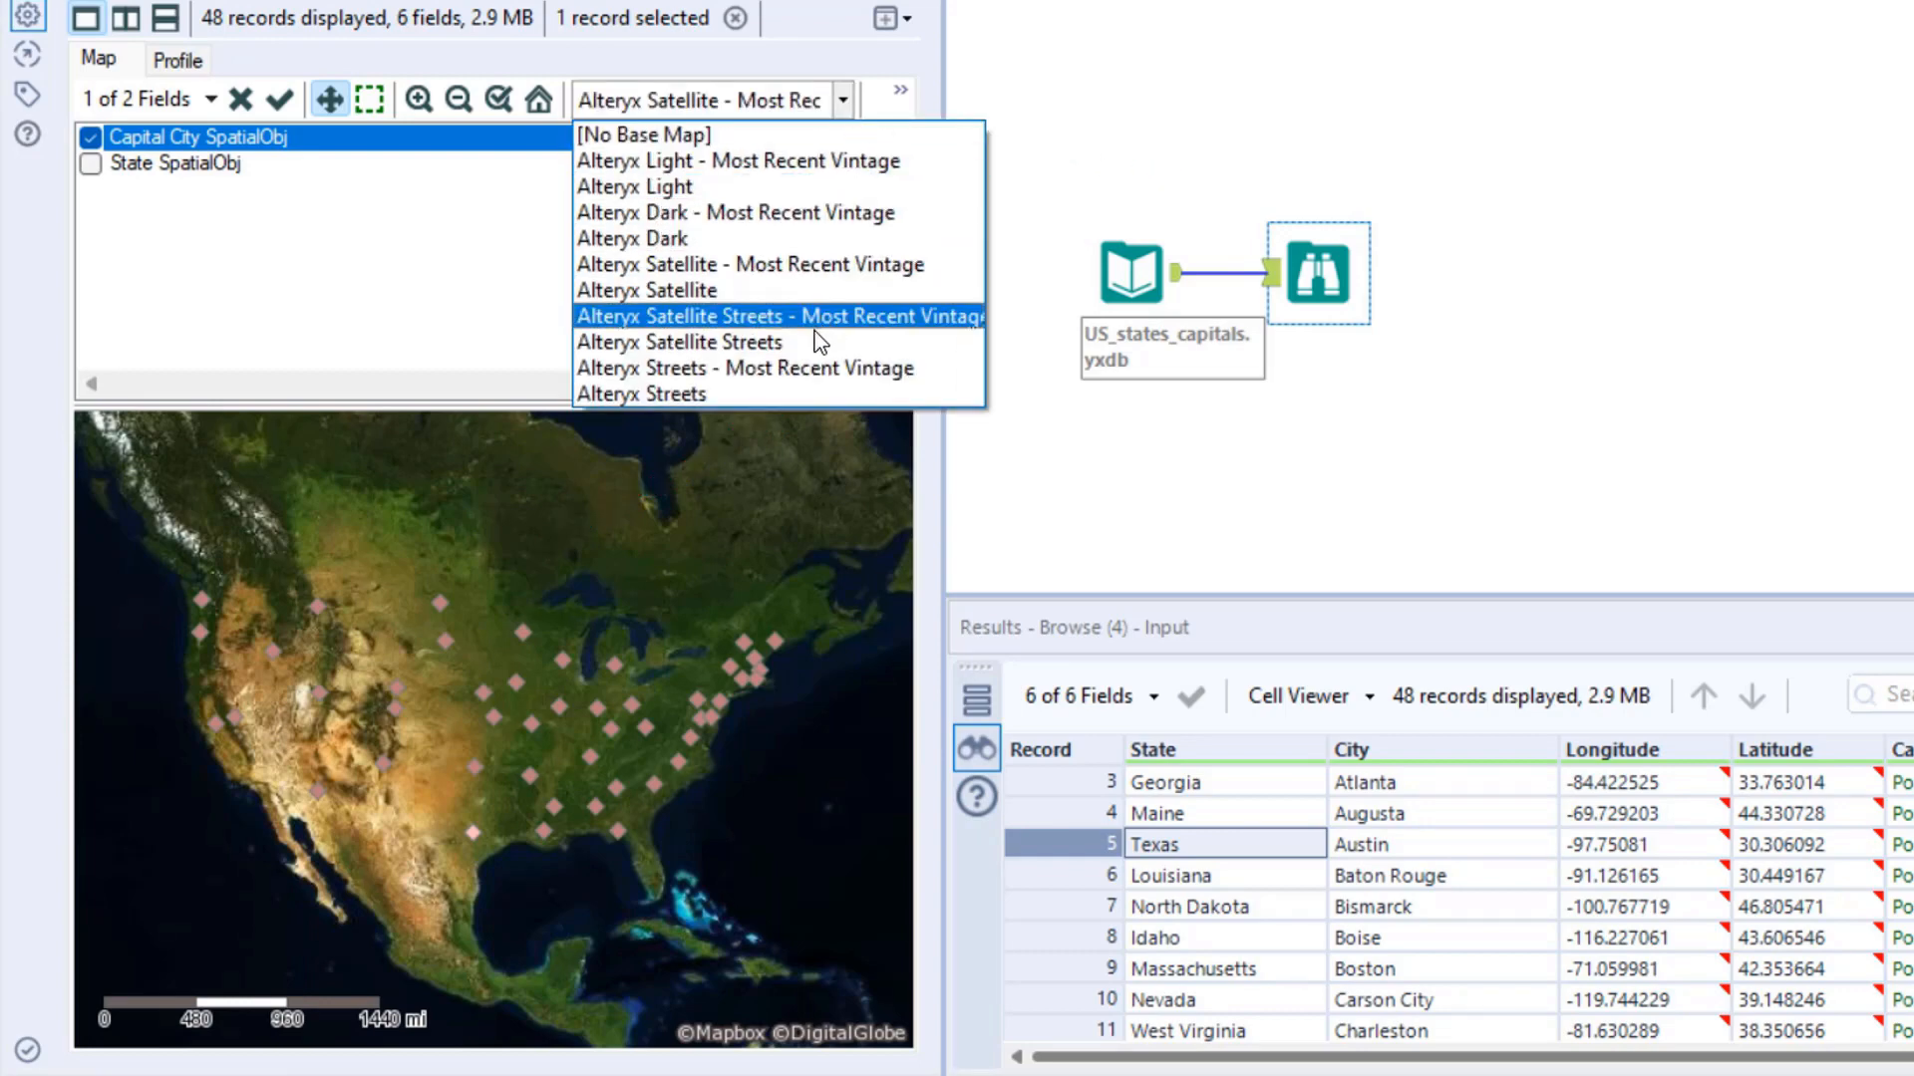
{"action": "left_click", "coordinate": [810, 340]}
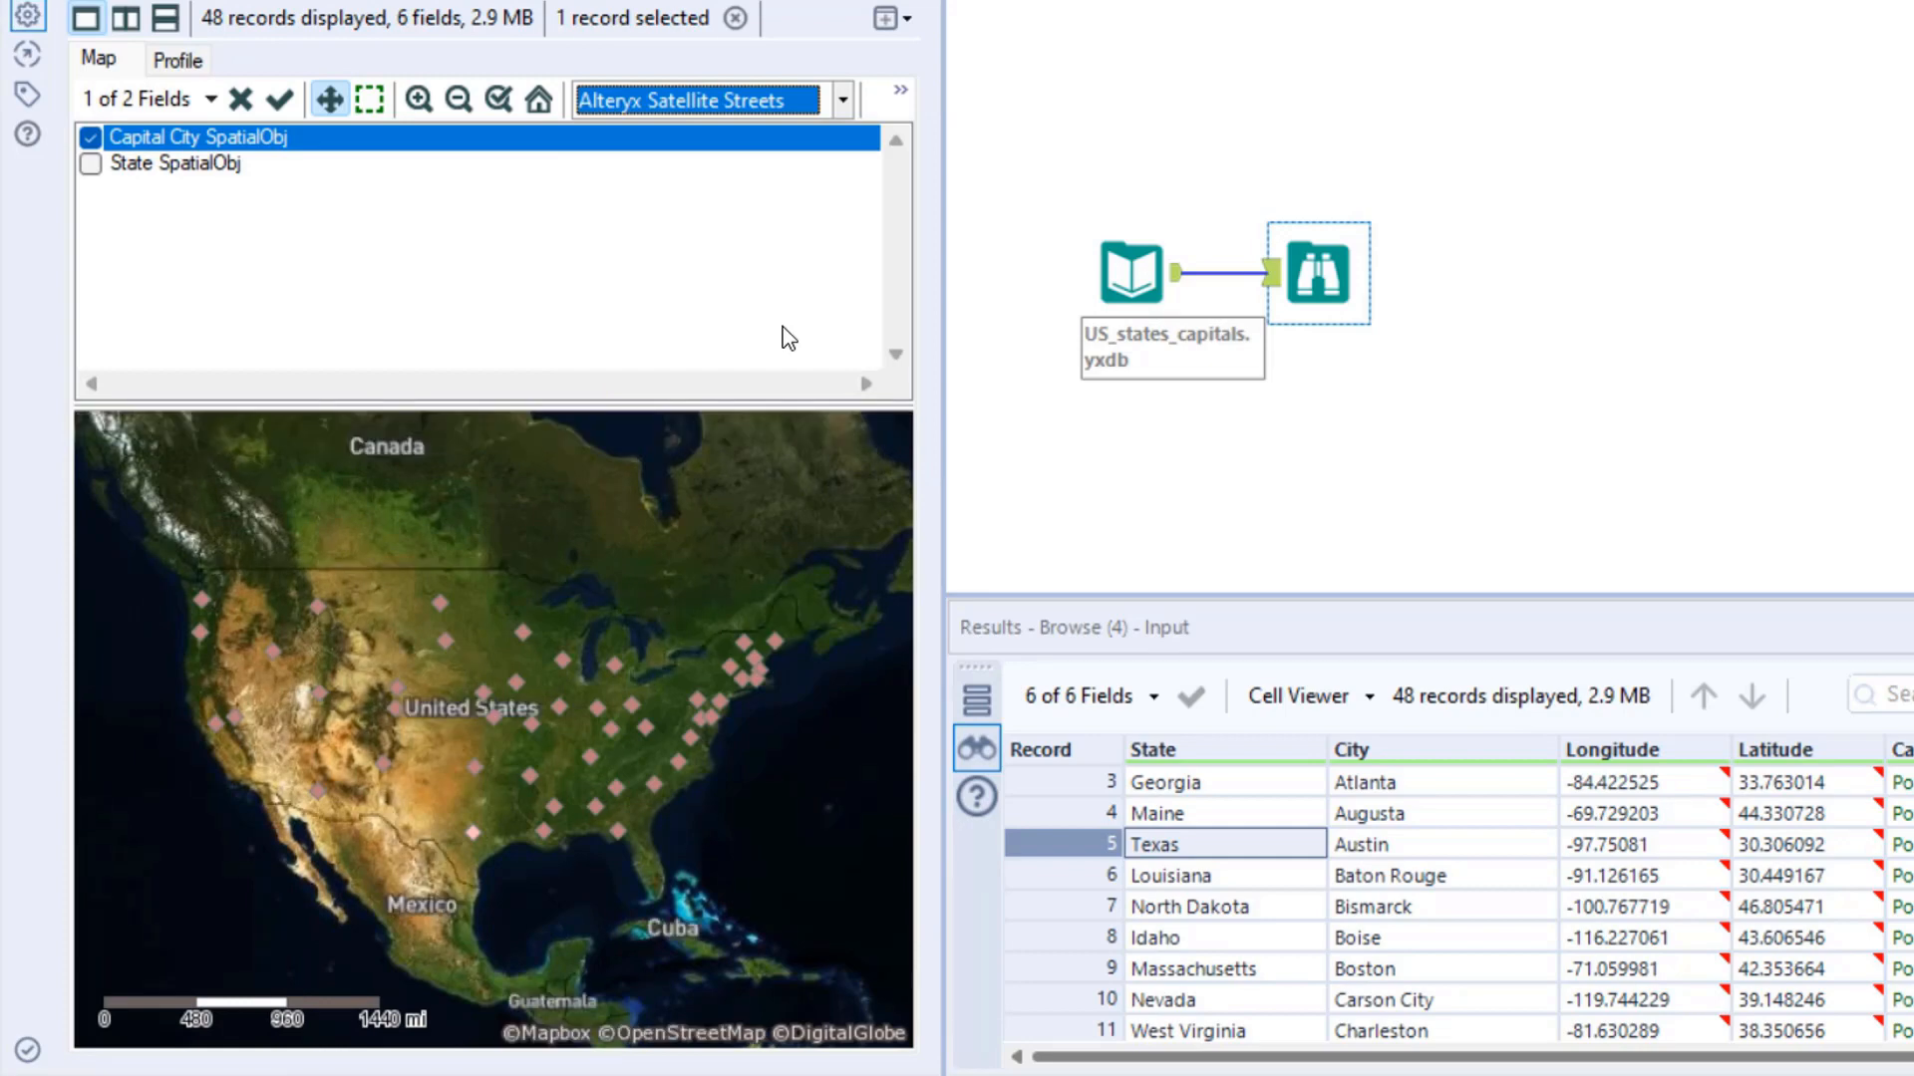
{"action": "left_click", "coordinate": [842, 100]}
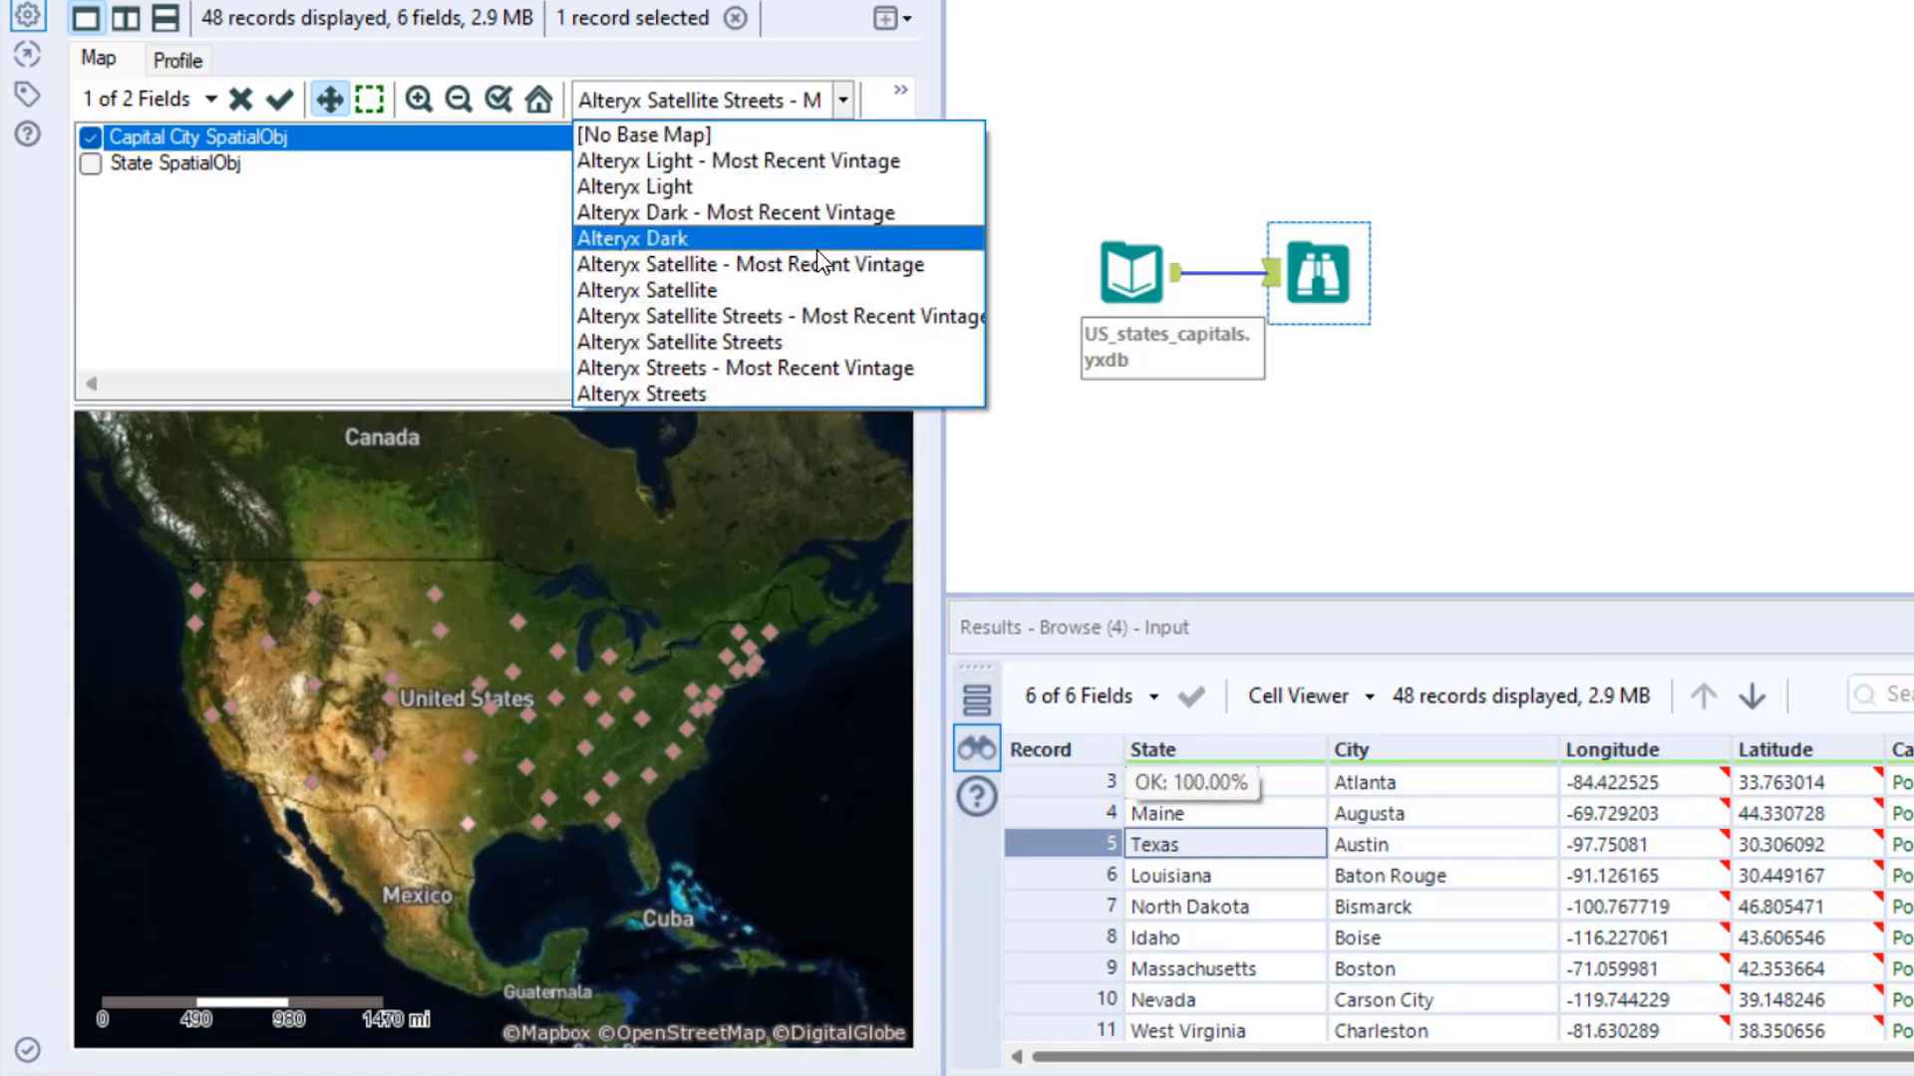
{"action": "left_click", "coordinate": [634, 395]}
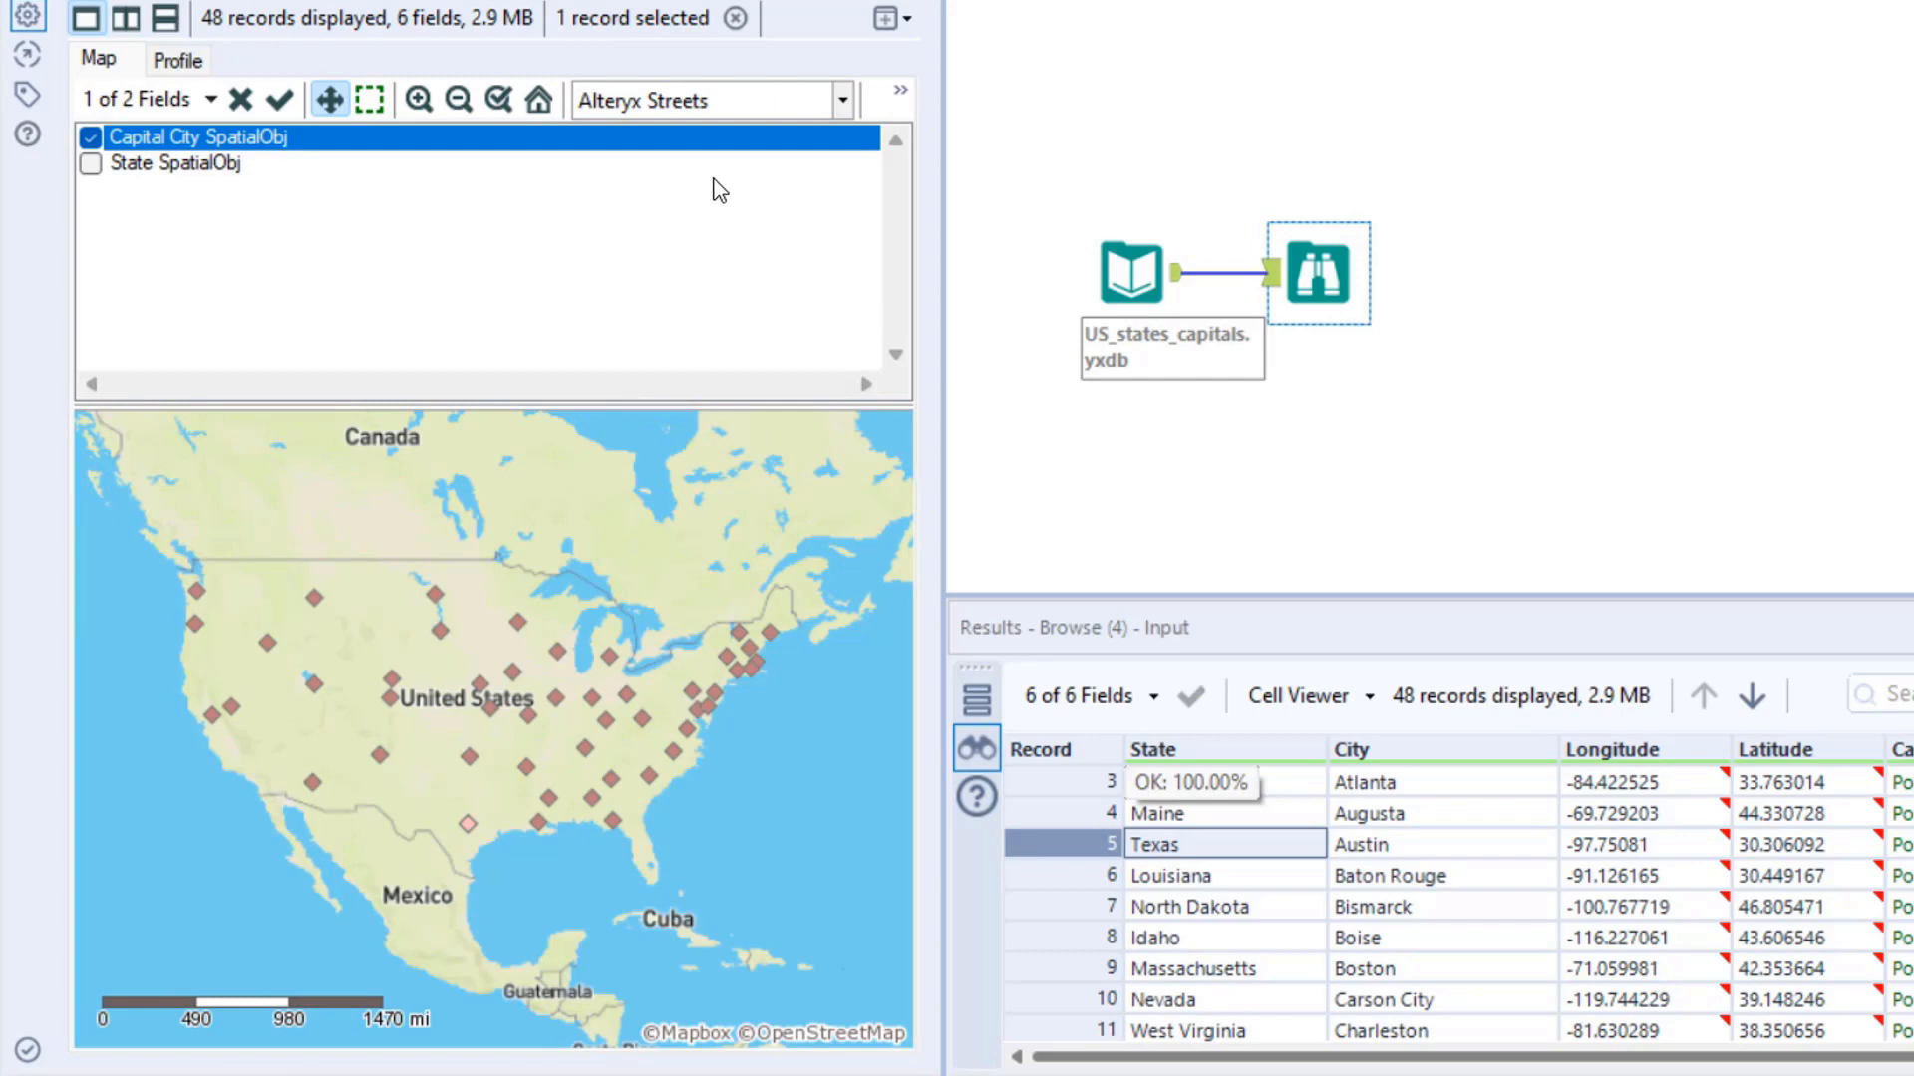
- Set the base map to Alteryx Light and display the State SpatialObj field along with Capital City SpatialObj
{"action": "left_click", "coordinate": [773, 110]}
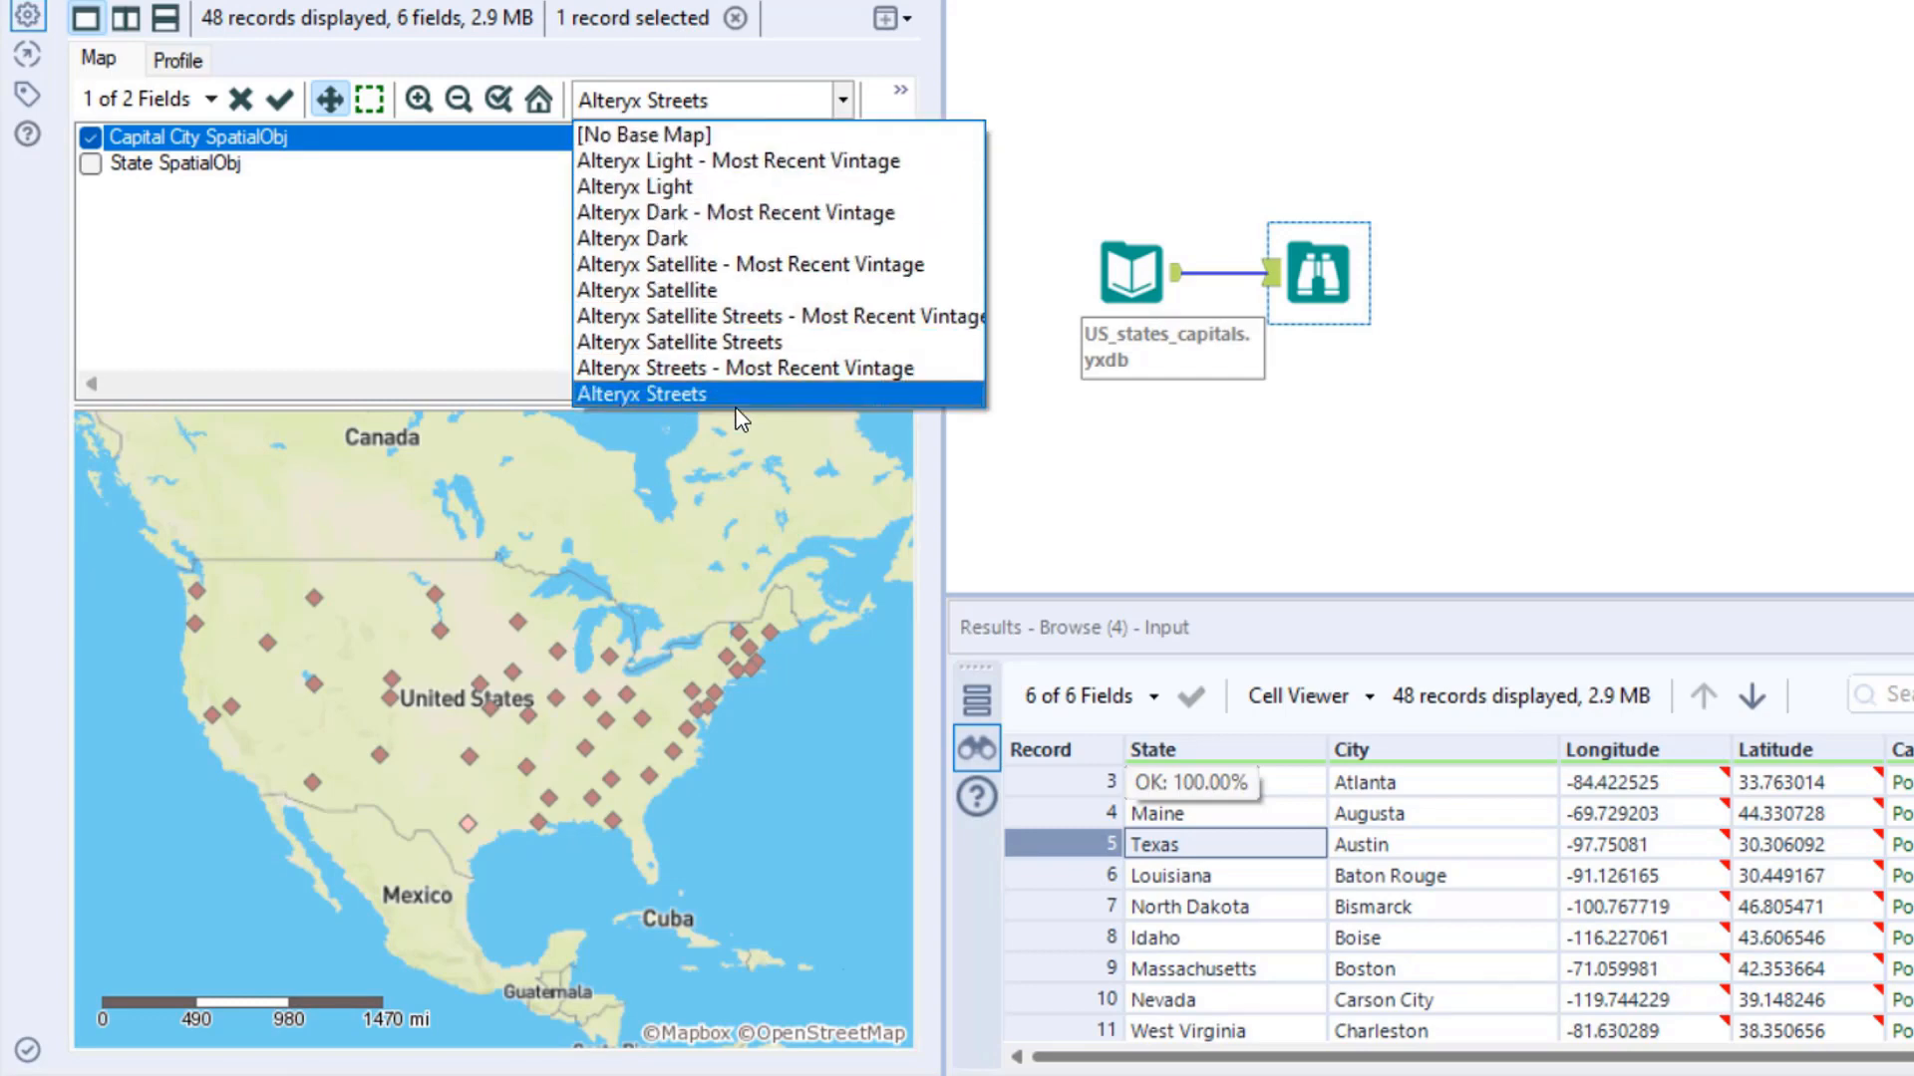
{"action": "left_click", "coordinate": [646, 189]}
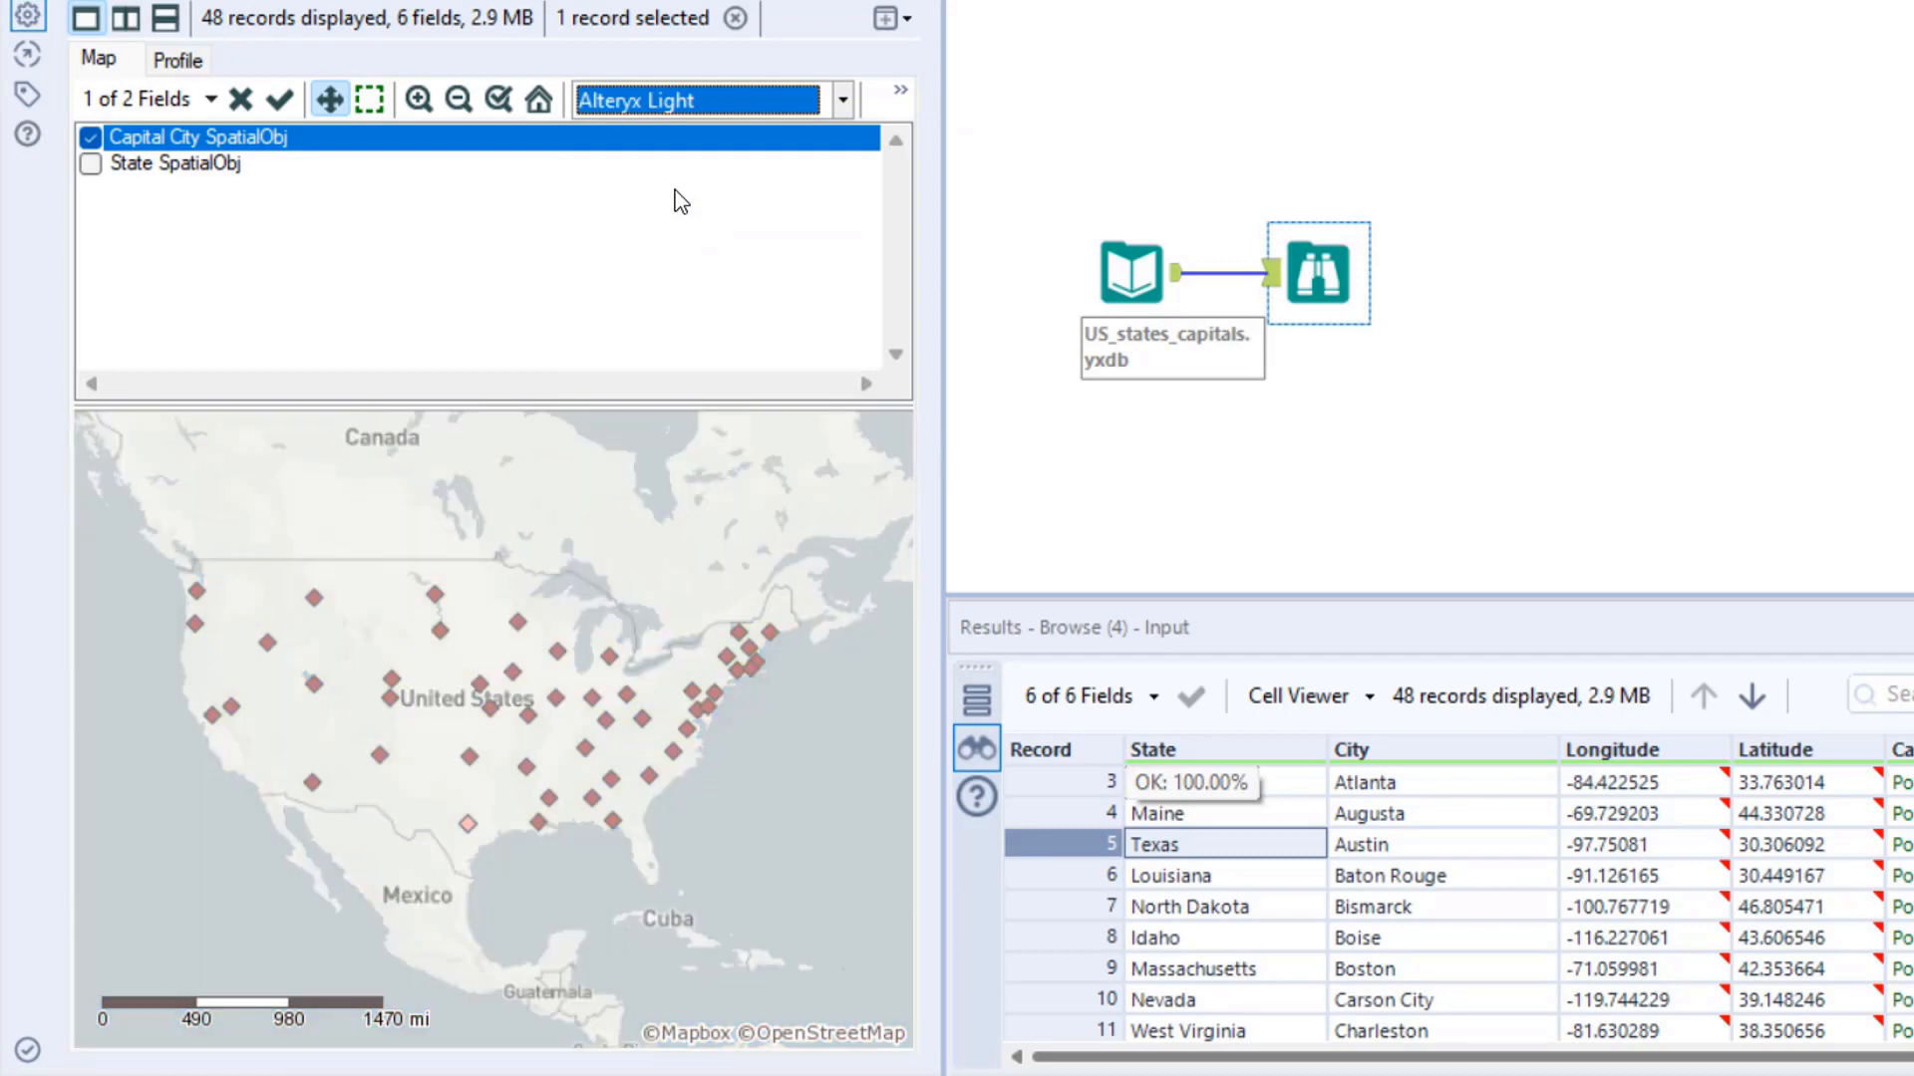
{"action": "left_click", "coordinate": [90, 164]}
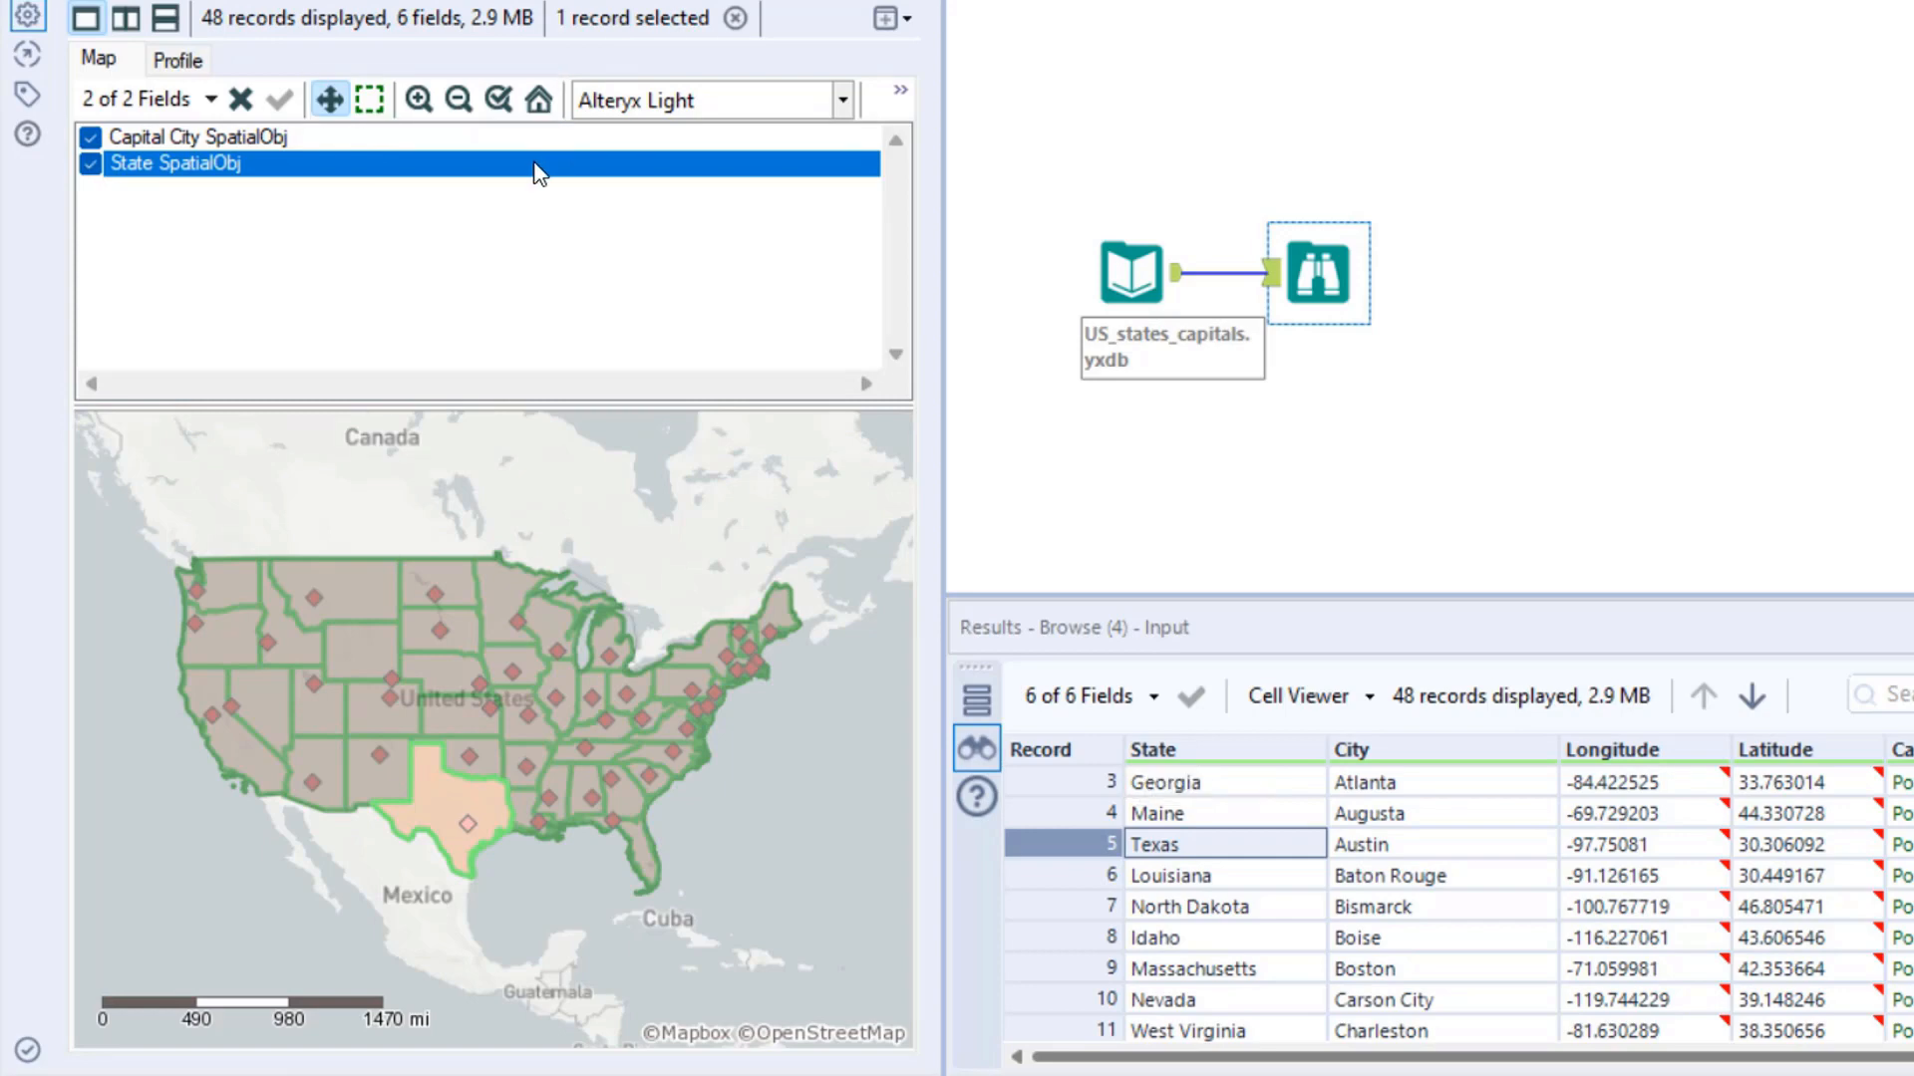
- Examine Texas close up on the map and select the Louisiana, North Dakota and Massachusetts records
{"action": "left_click", "coordinate": [419, 101]}
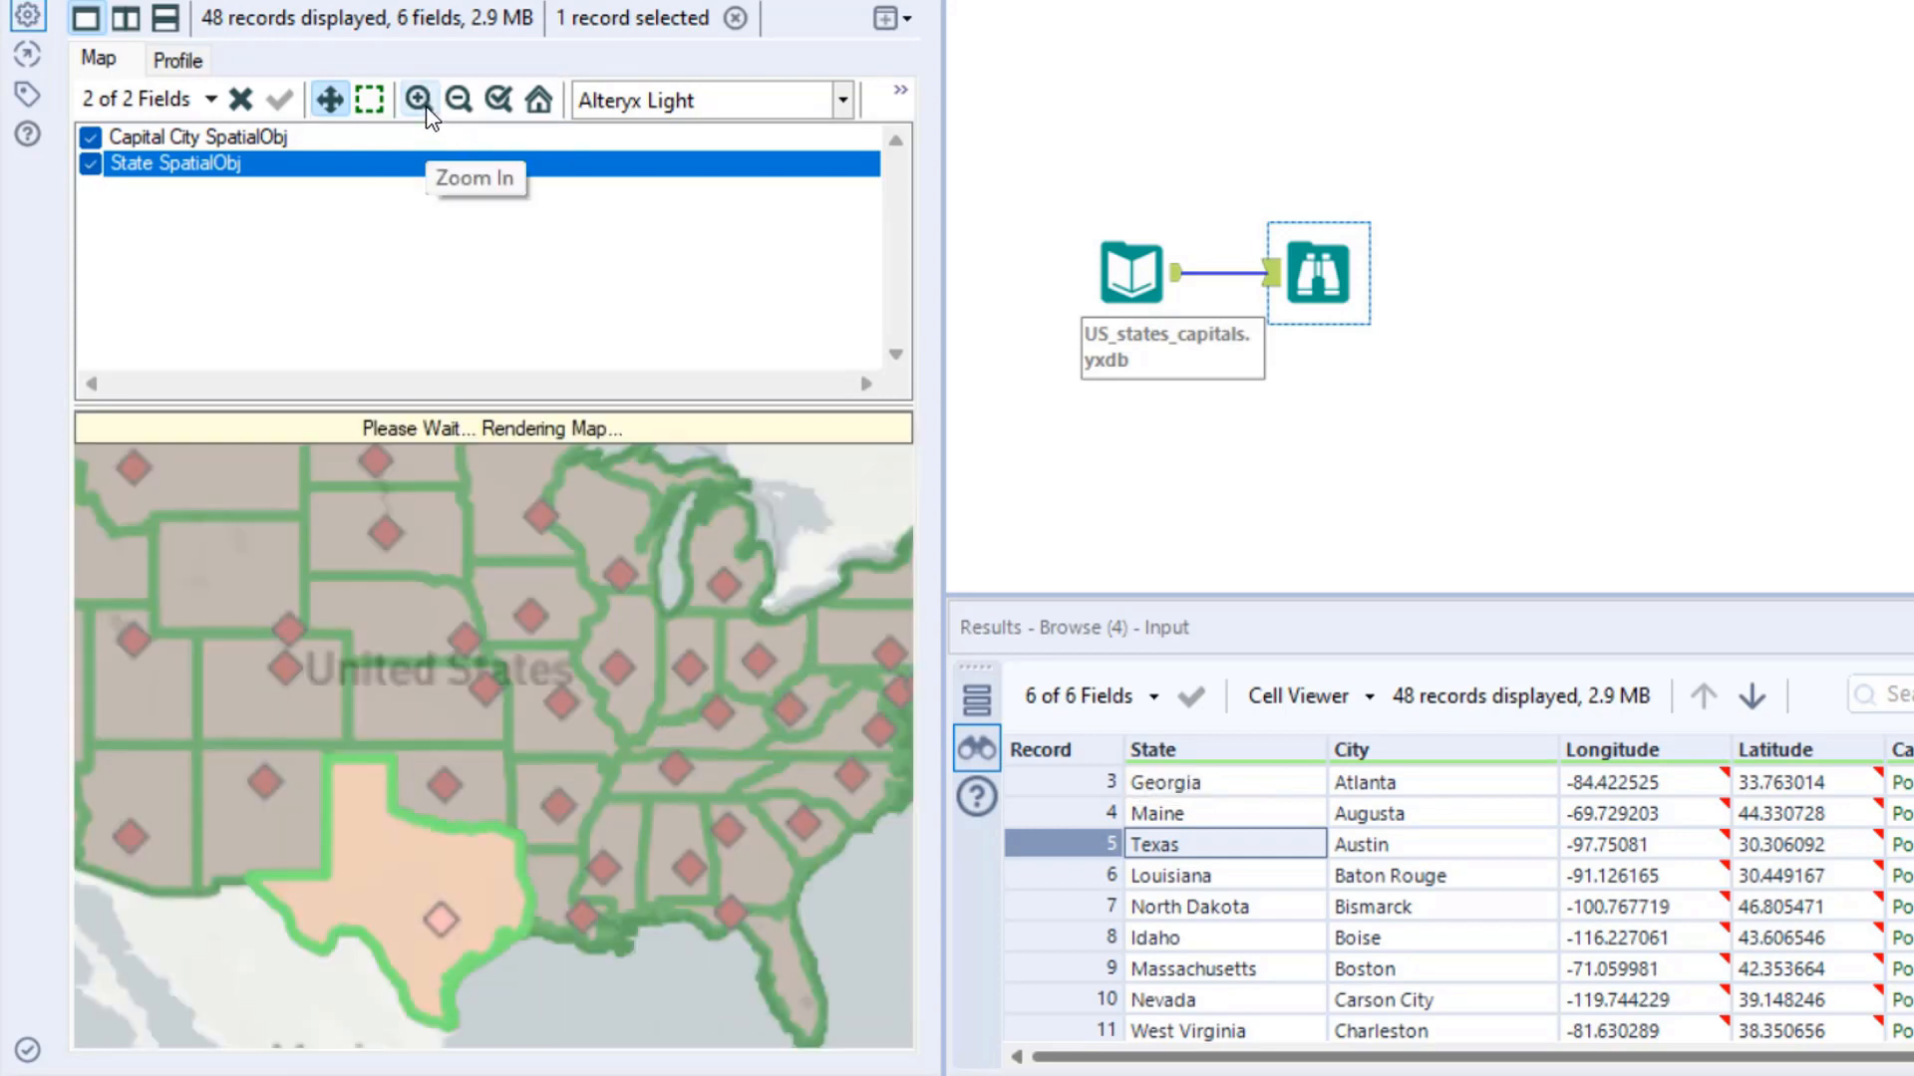
{"action": "left_click", "coordinate": [426, 106]}
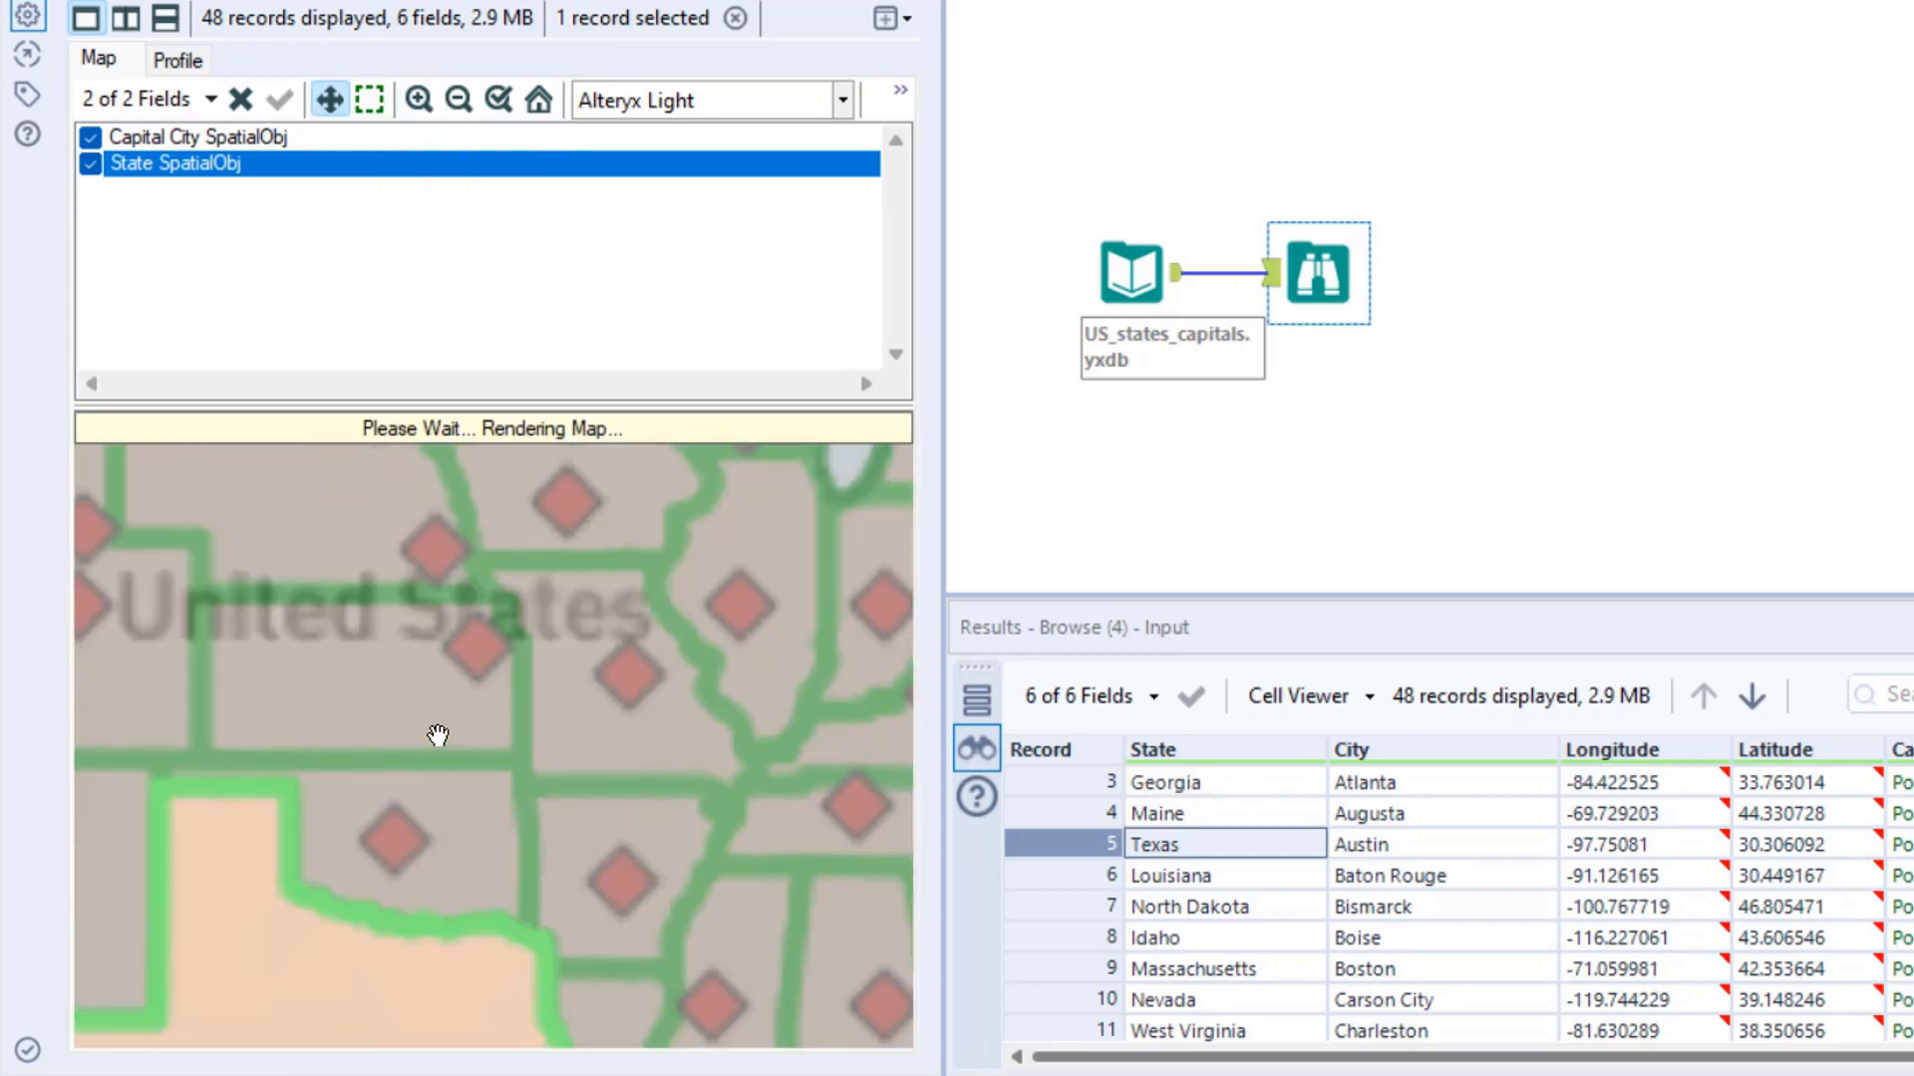
{"action": "left_click_drag", "start_coordinate": [430, 732], "coordinate": [506, 513]}
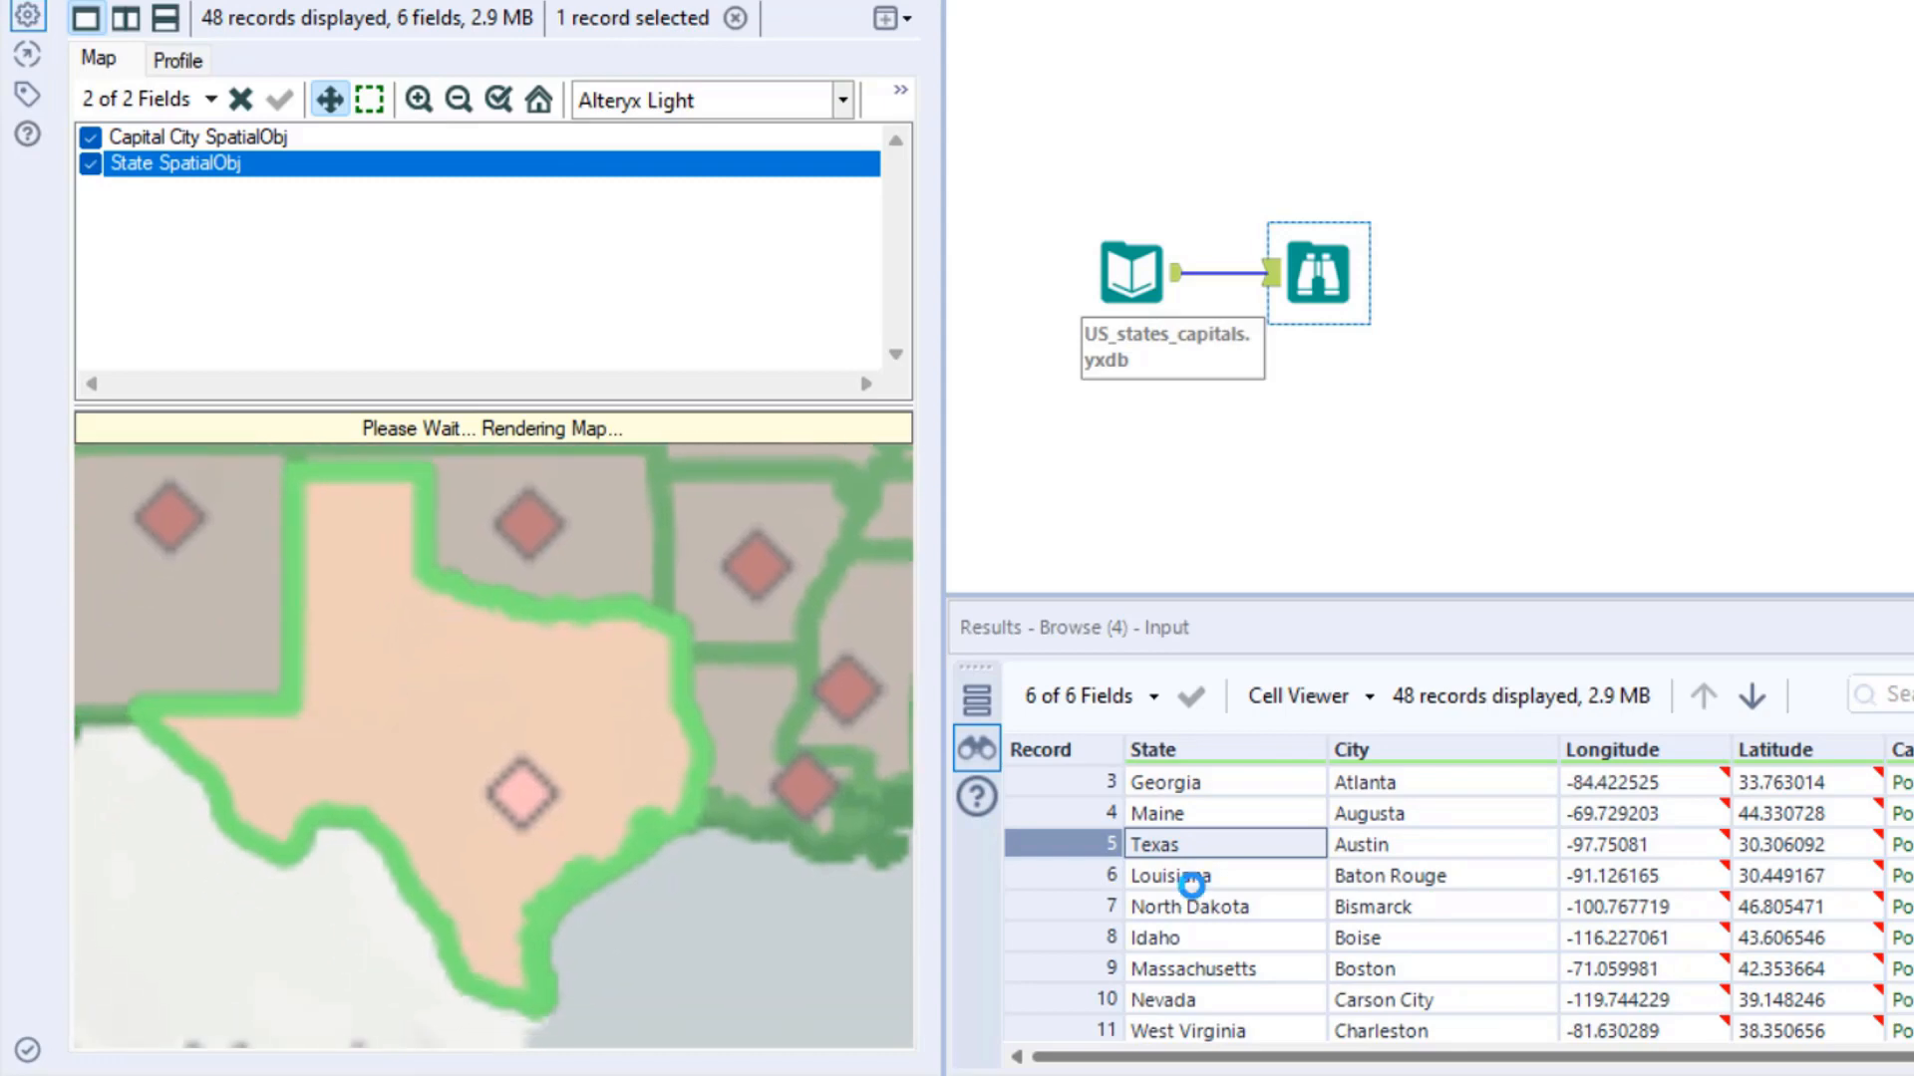
{"action": "left_click", "coordinate": [1195, 880]}
{"action": "left_click", "coordinate": [1195, 904]}
{"action": "left_click", "coordinate": [1188, 967]}
- Examine the map at different zoom levels, including the Nebraska and Kansas area close up, and reset it to the full view
{"action": "scroll", "coordinate": [509, 752], "scroll_direction": "down", "scroll_amount": 4}
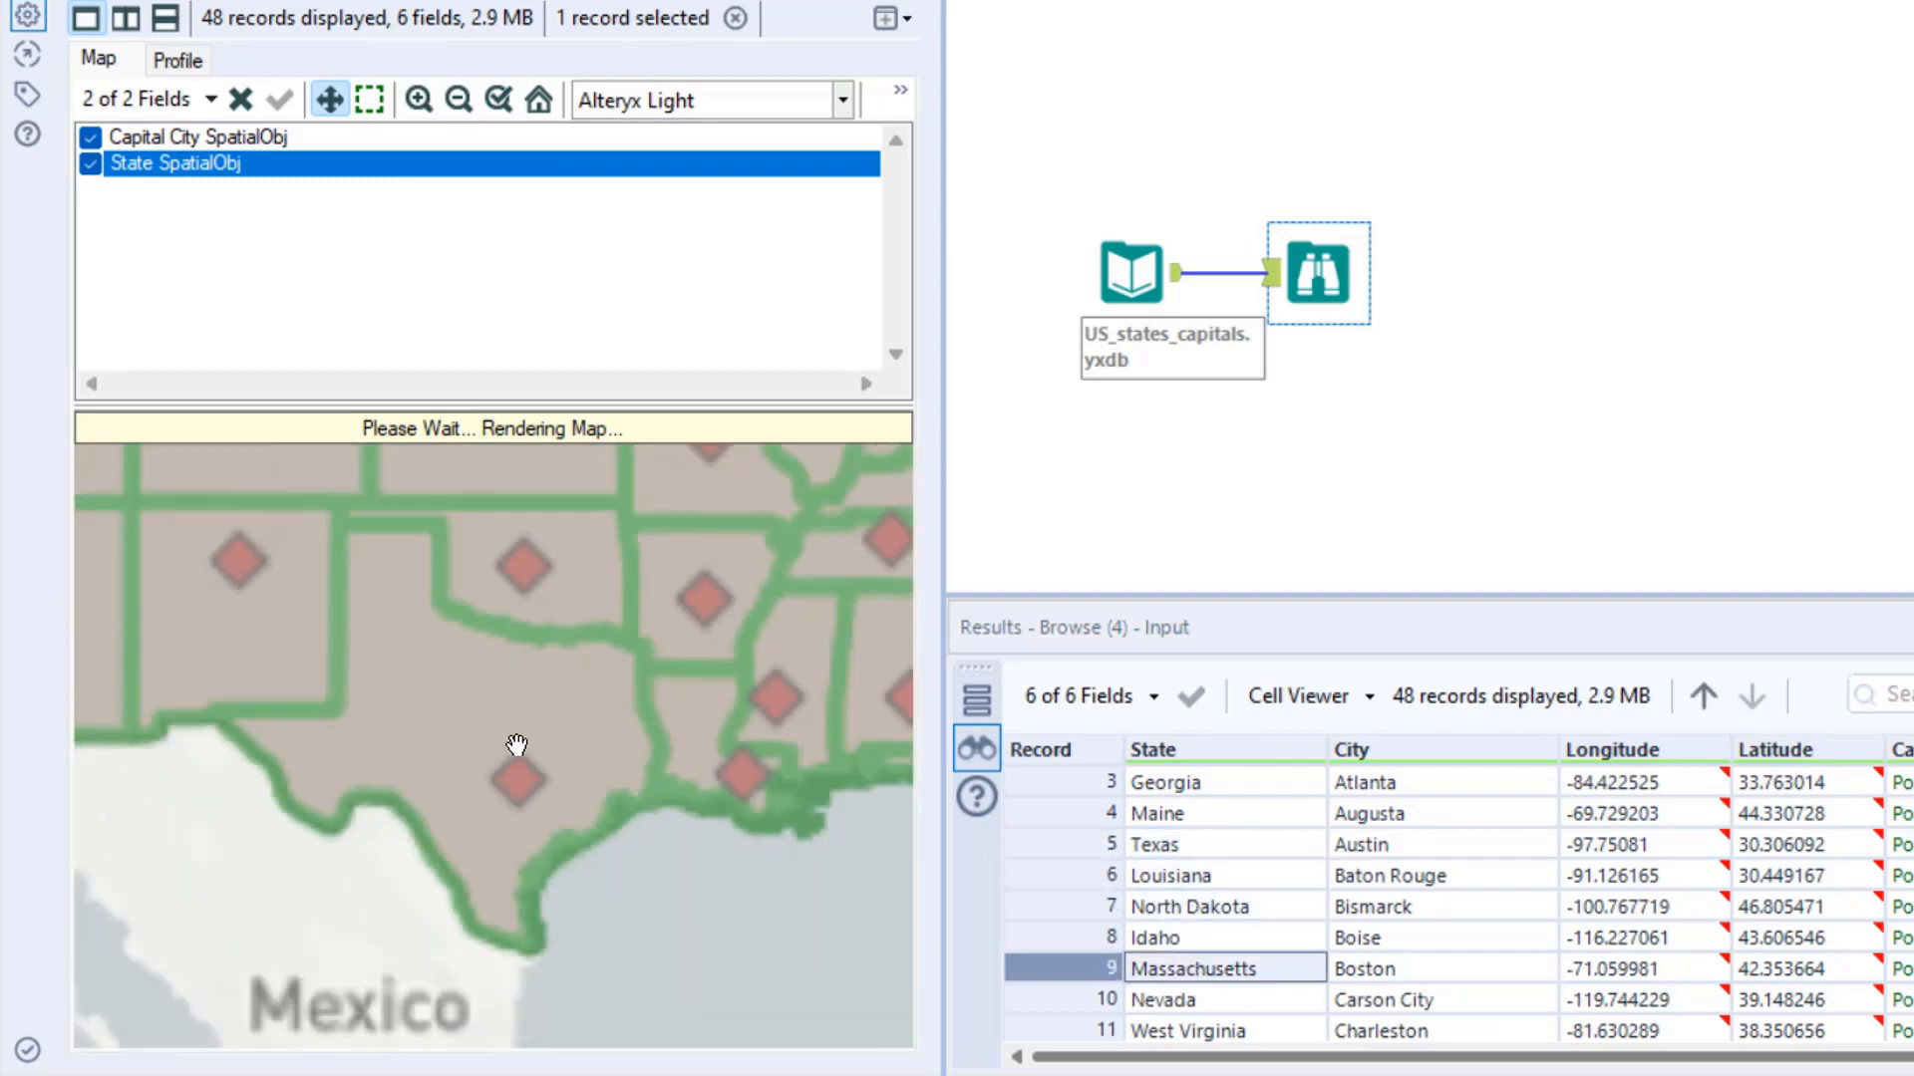
{"action": "left_click", "coordinate": [420, 100]}
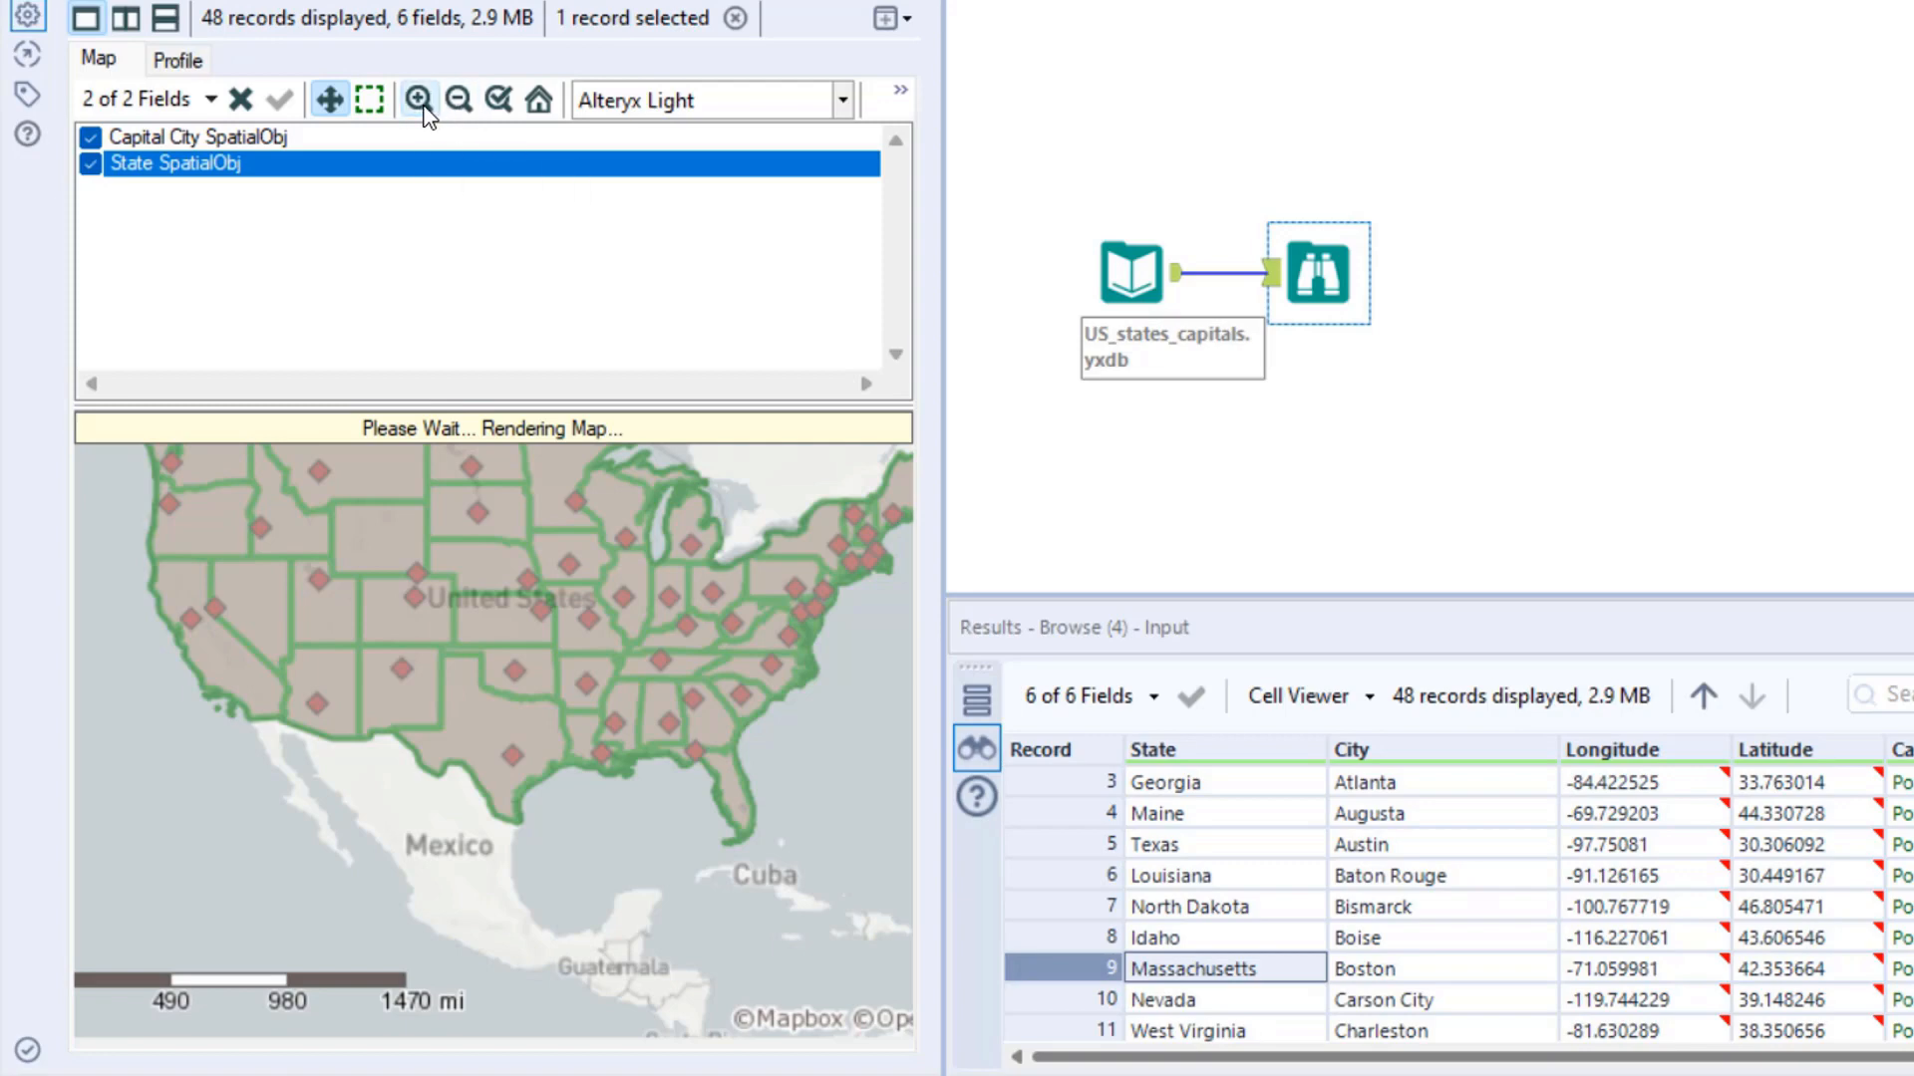
{"action": "left_click", "coordinate": [458, 101]}
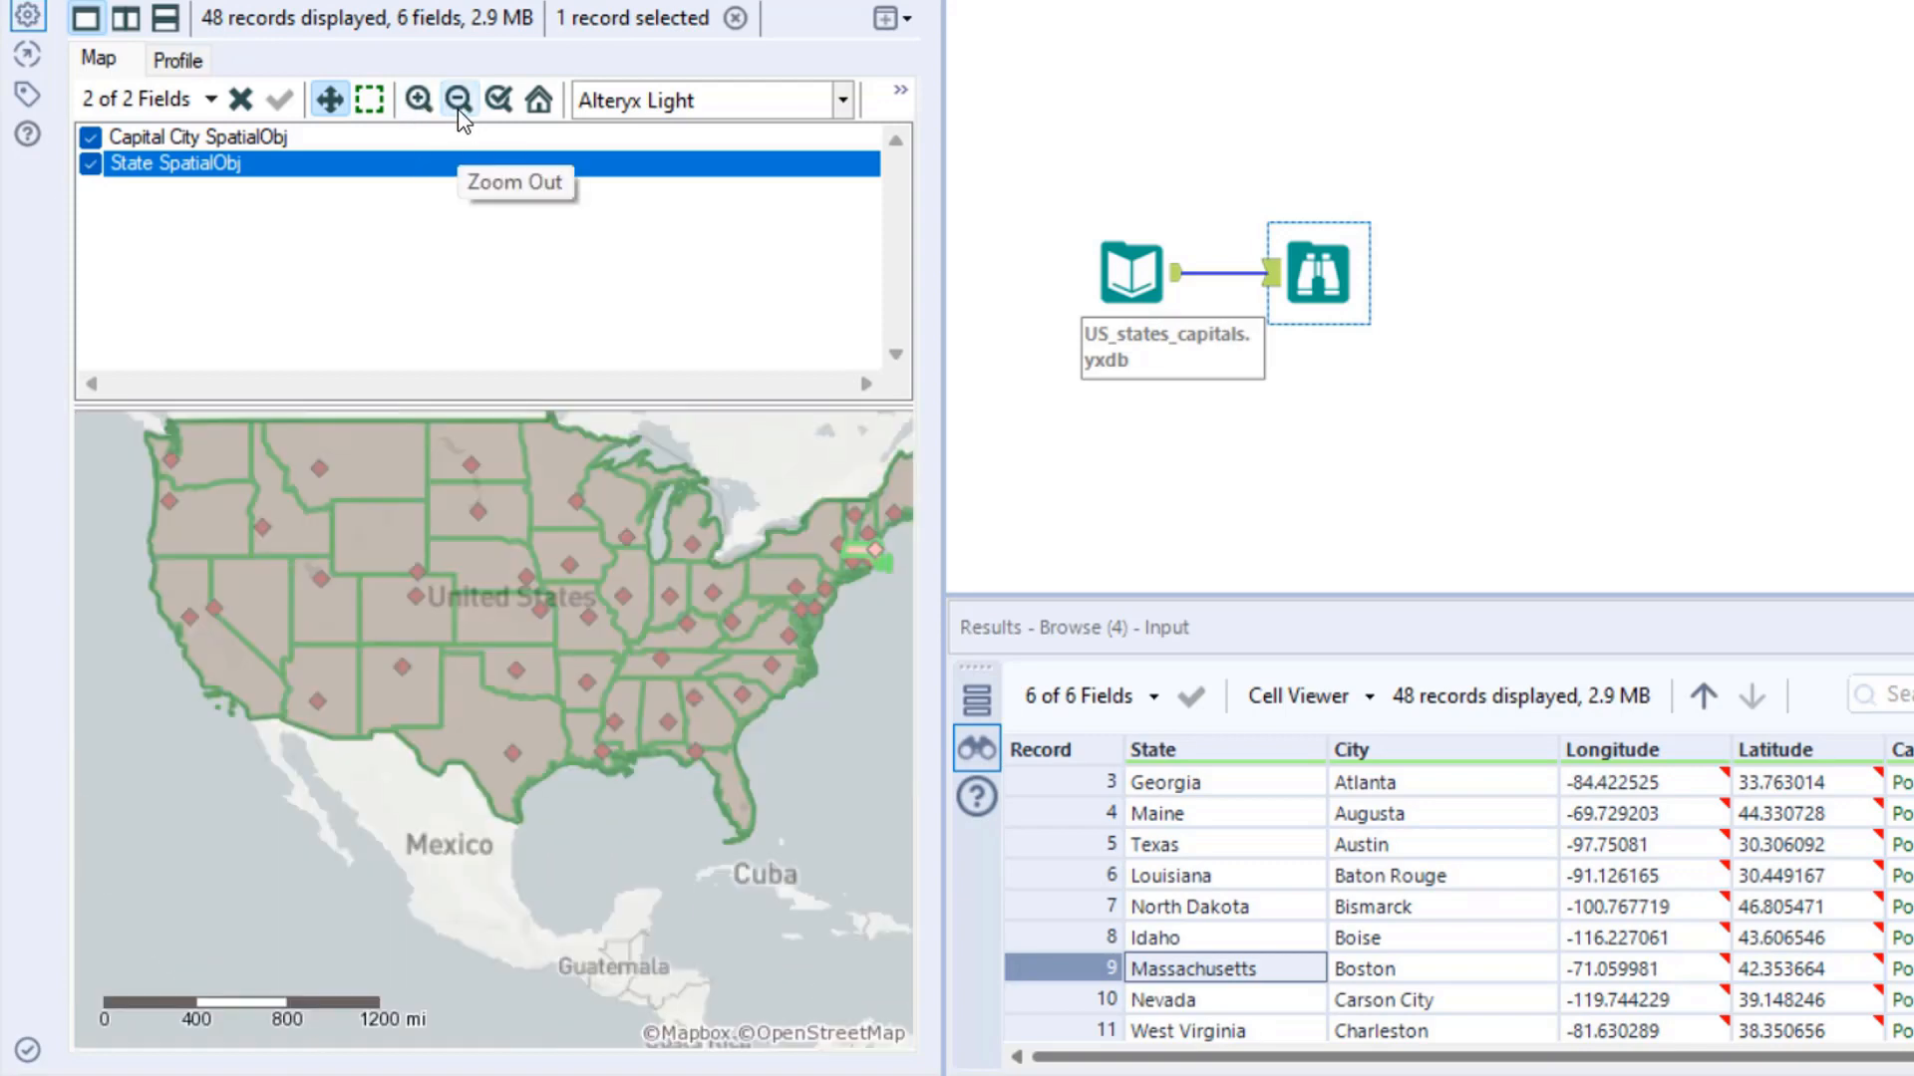
{"action": "scroll", "coordinate": [431, 571], "scroll_direction": "up", "scroll_amount": 4}
{"action": "scroll", "coordinate": [431, 572], "scroll_direction": "up", "scroll_amount": 1}
{"action": "left_click_drag", "start_coordinate": [520, 586], "coordinate": [515, 881]}
{"action": "scroll", "coordinate": [482, 675], "scroll_direction": "up", "scroll_amount": 1}
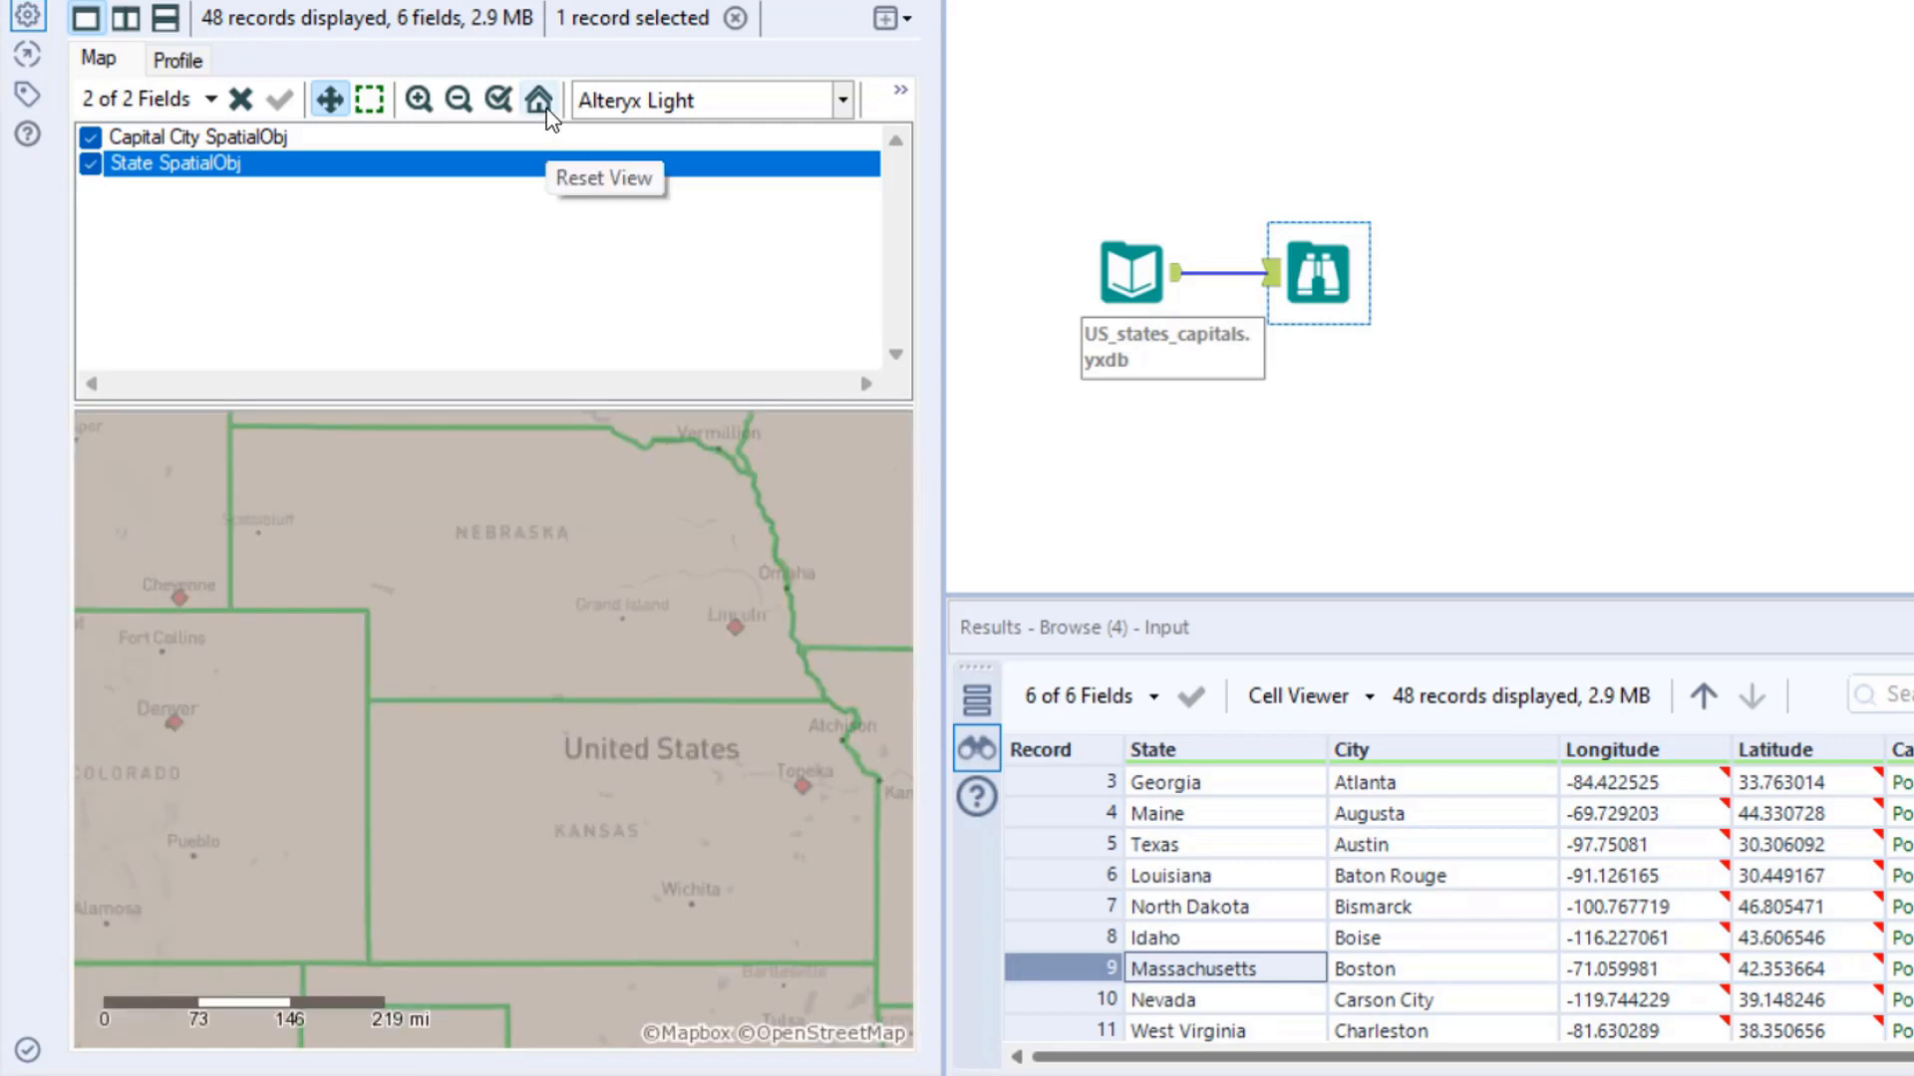
{"action": "left_click", "coordinate": [546, 109]}
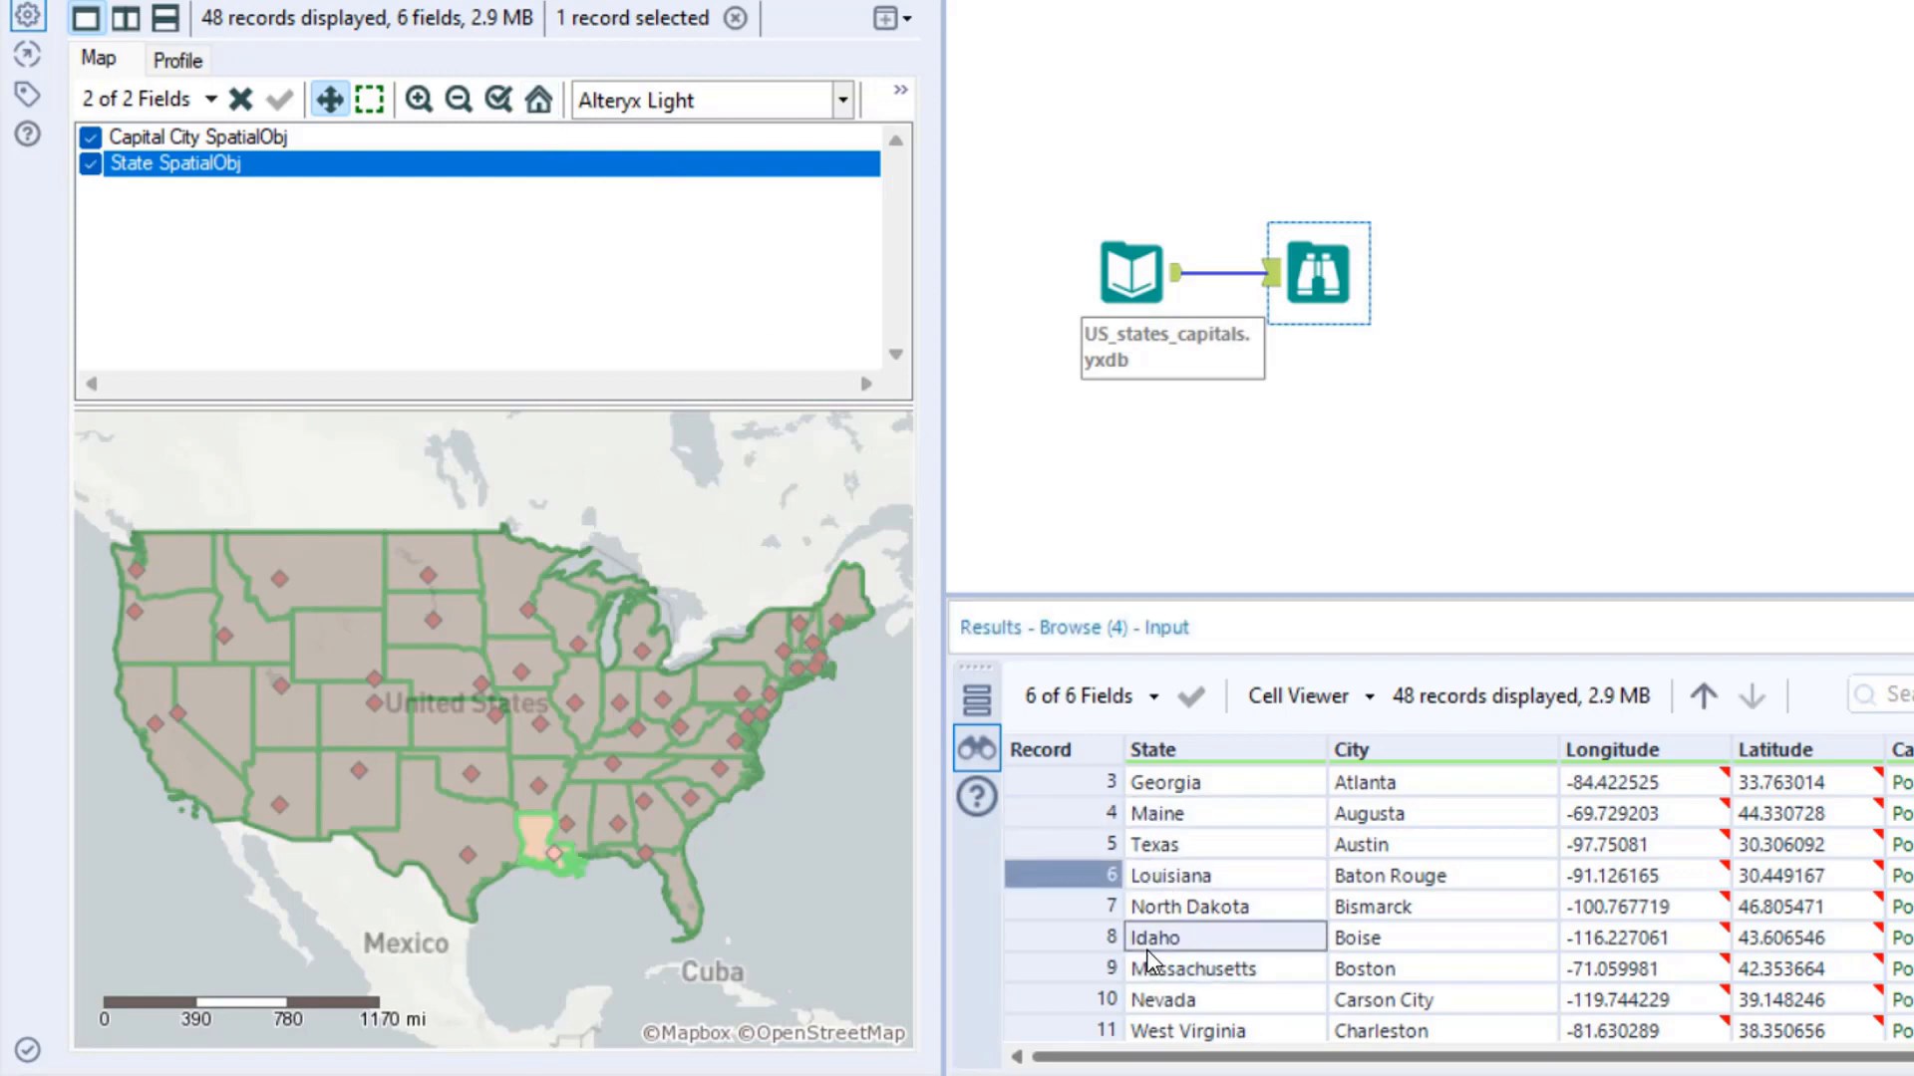
- Select various state and city records, ending with Massachusetts, to examine where each is highlighted on the full map
{"action": "left_click", "coordinate": [1158, 1029]}
{"action": "scroll", "coordinate": [1158, 1028], "scroll_direction": "down", "scroll_amount": 2}
{"action": "left_click", "coordinate": [1430, 995]}
{"action": "left_click", "coordinate": [1443, 902]}
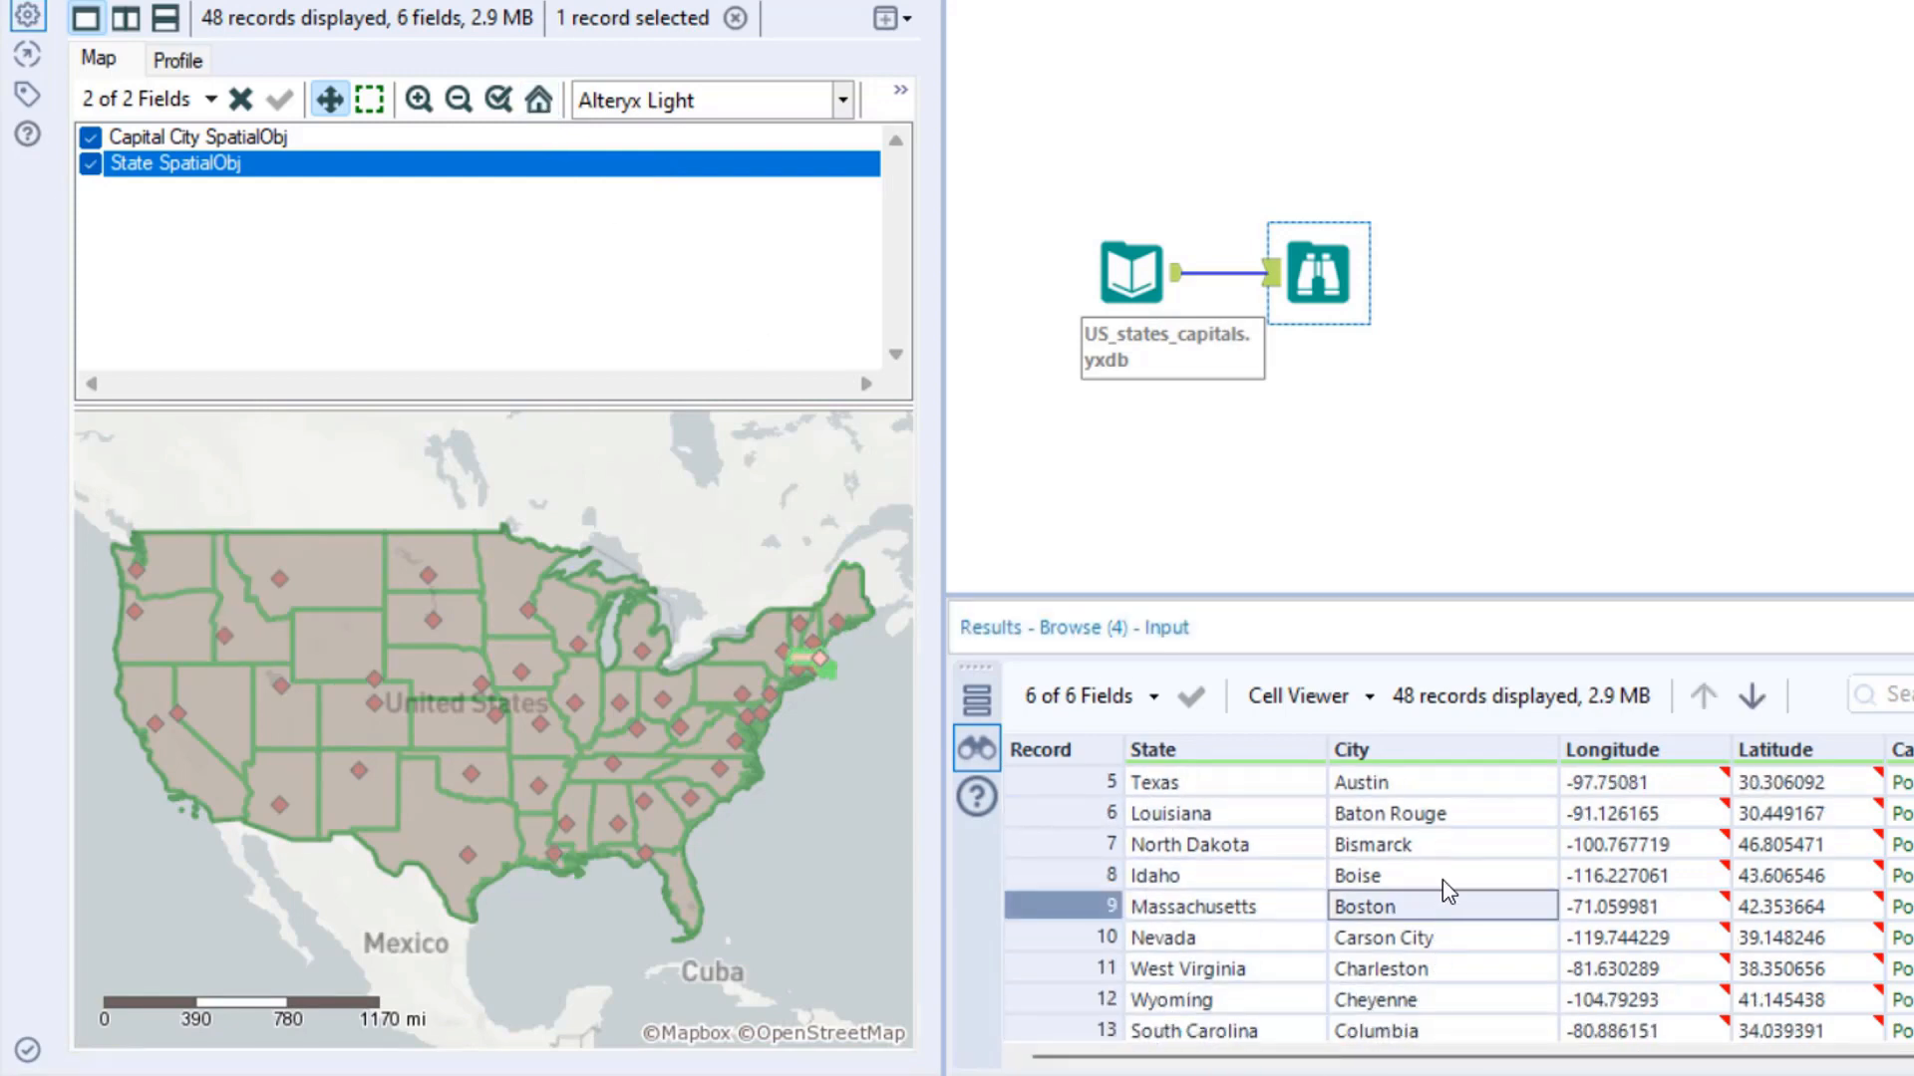
{"action": "left_click", "coordinate": [1460, 843]}
{"action": "left_click", "coordinate": [1470, 792]}
{"action": "left_click", "coordinate": [1485, 895]}
{"action": "left_click", "coordinate": [1432, 964]}
{"action": "left_click", "coordinate": [1246, 906]}
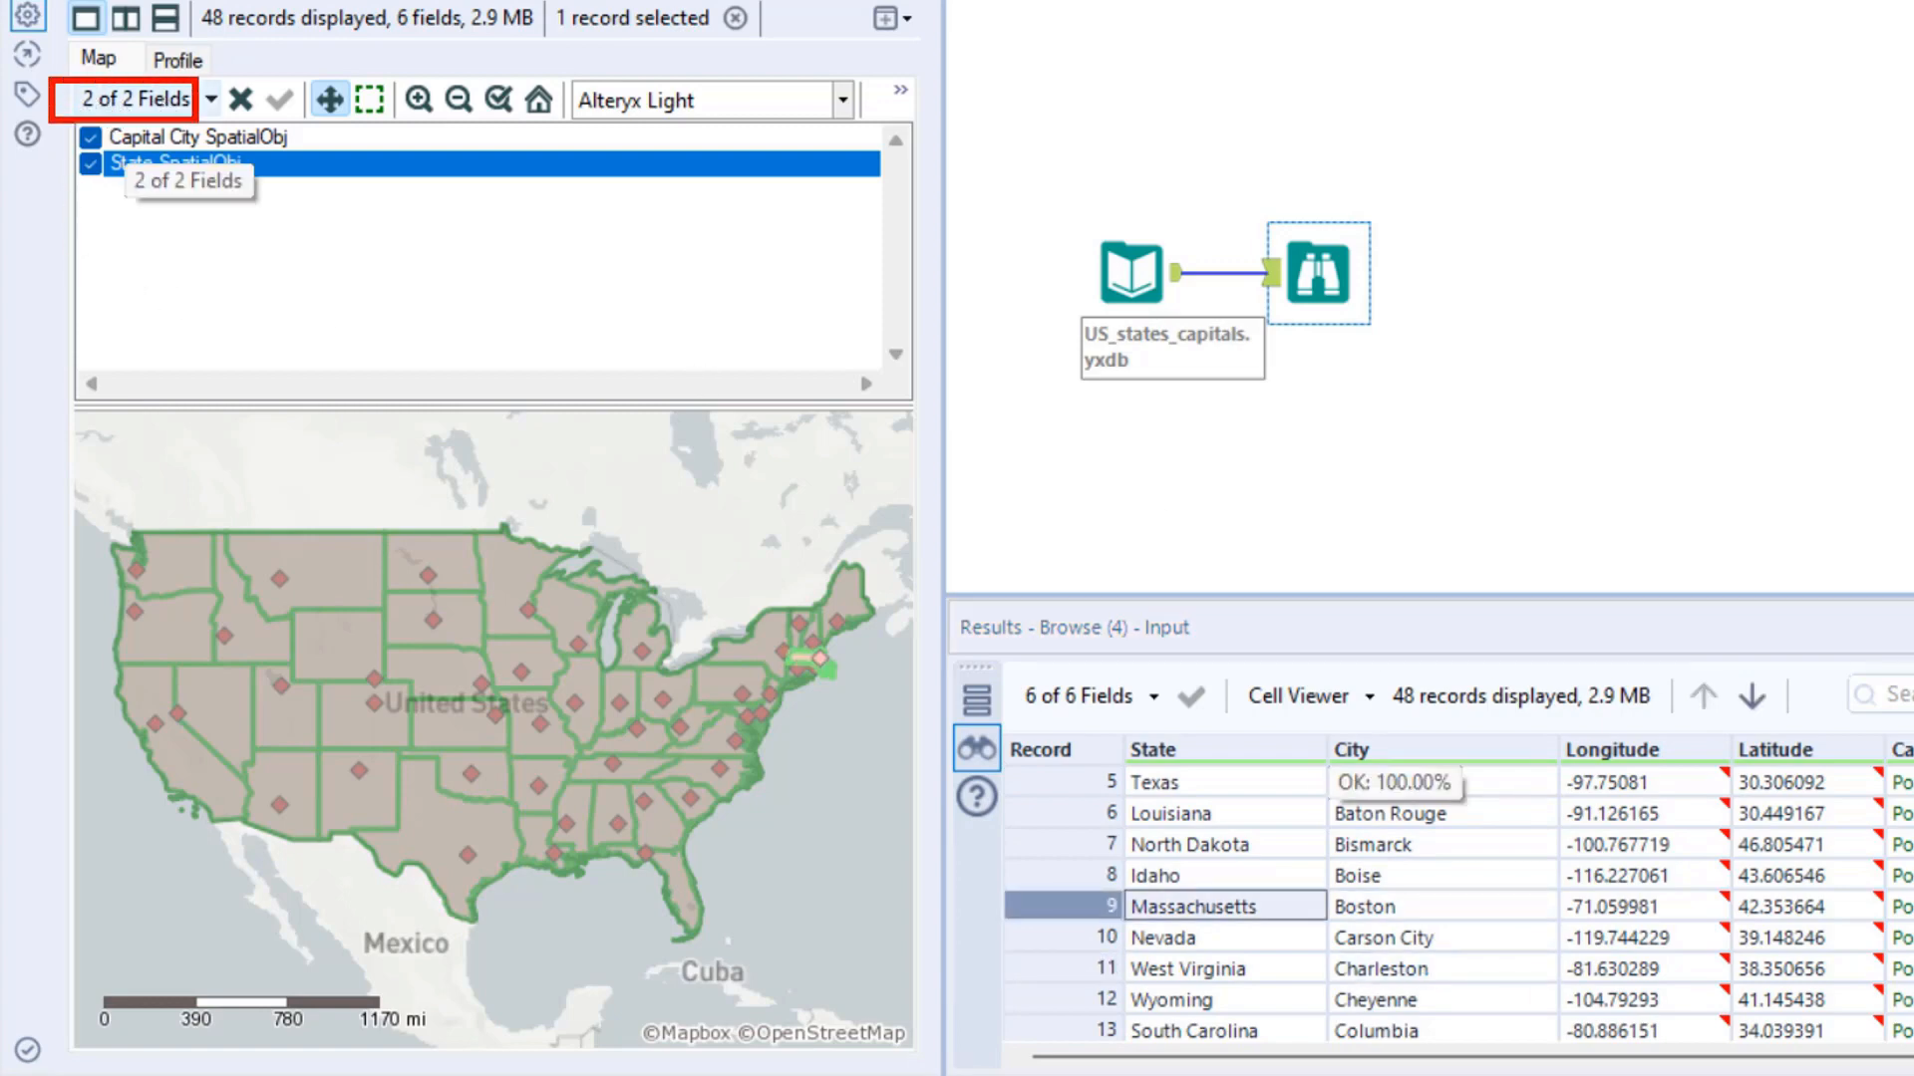
- Collapse the field list above the Browse map and display the Spatial tool category
{"action": "left_click", "coordinate": [149, 99]}
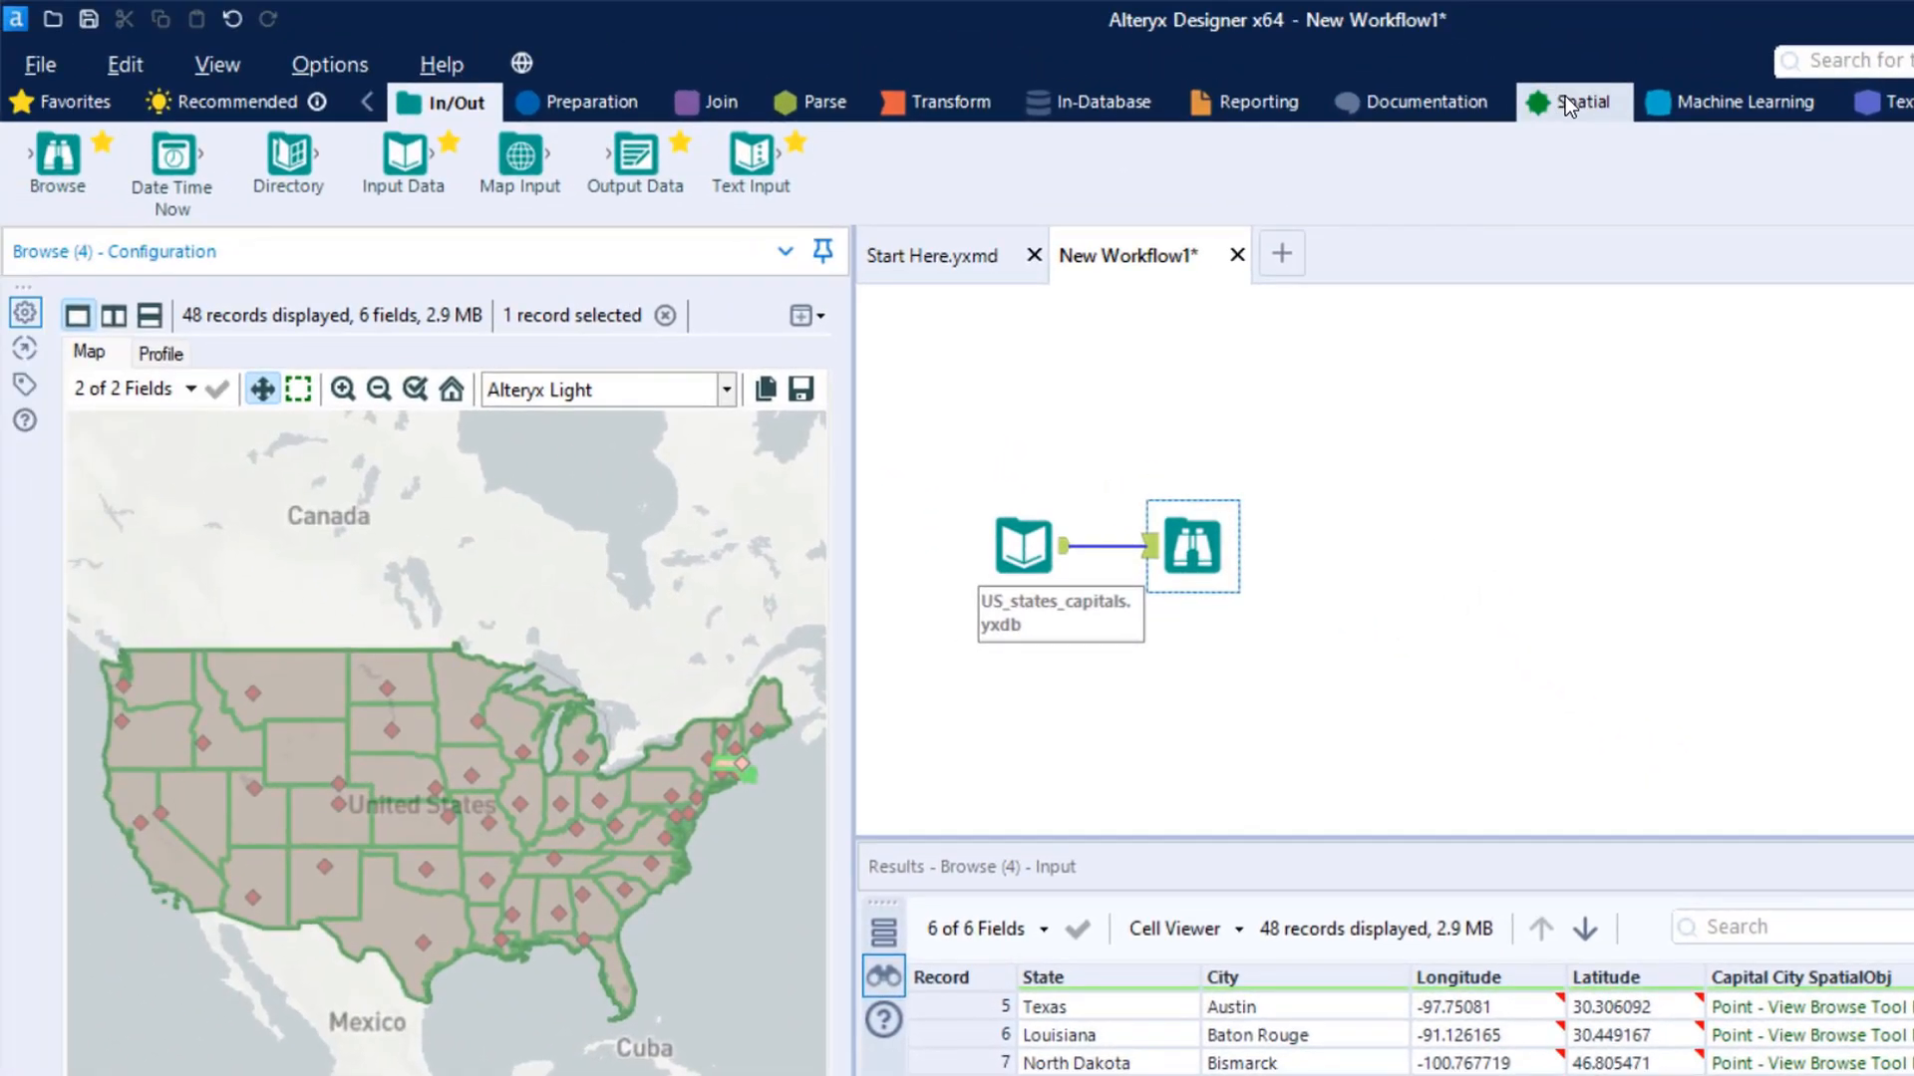
{"action": "left_click", "coordinate": [1554, 103]}
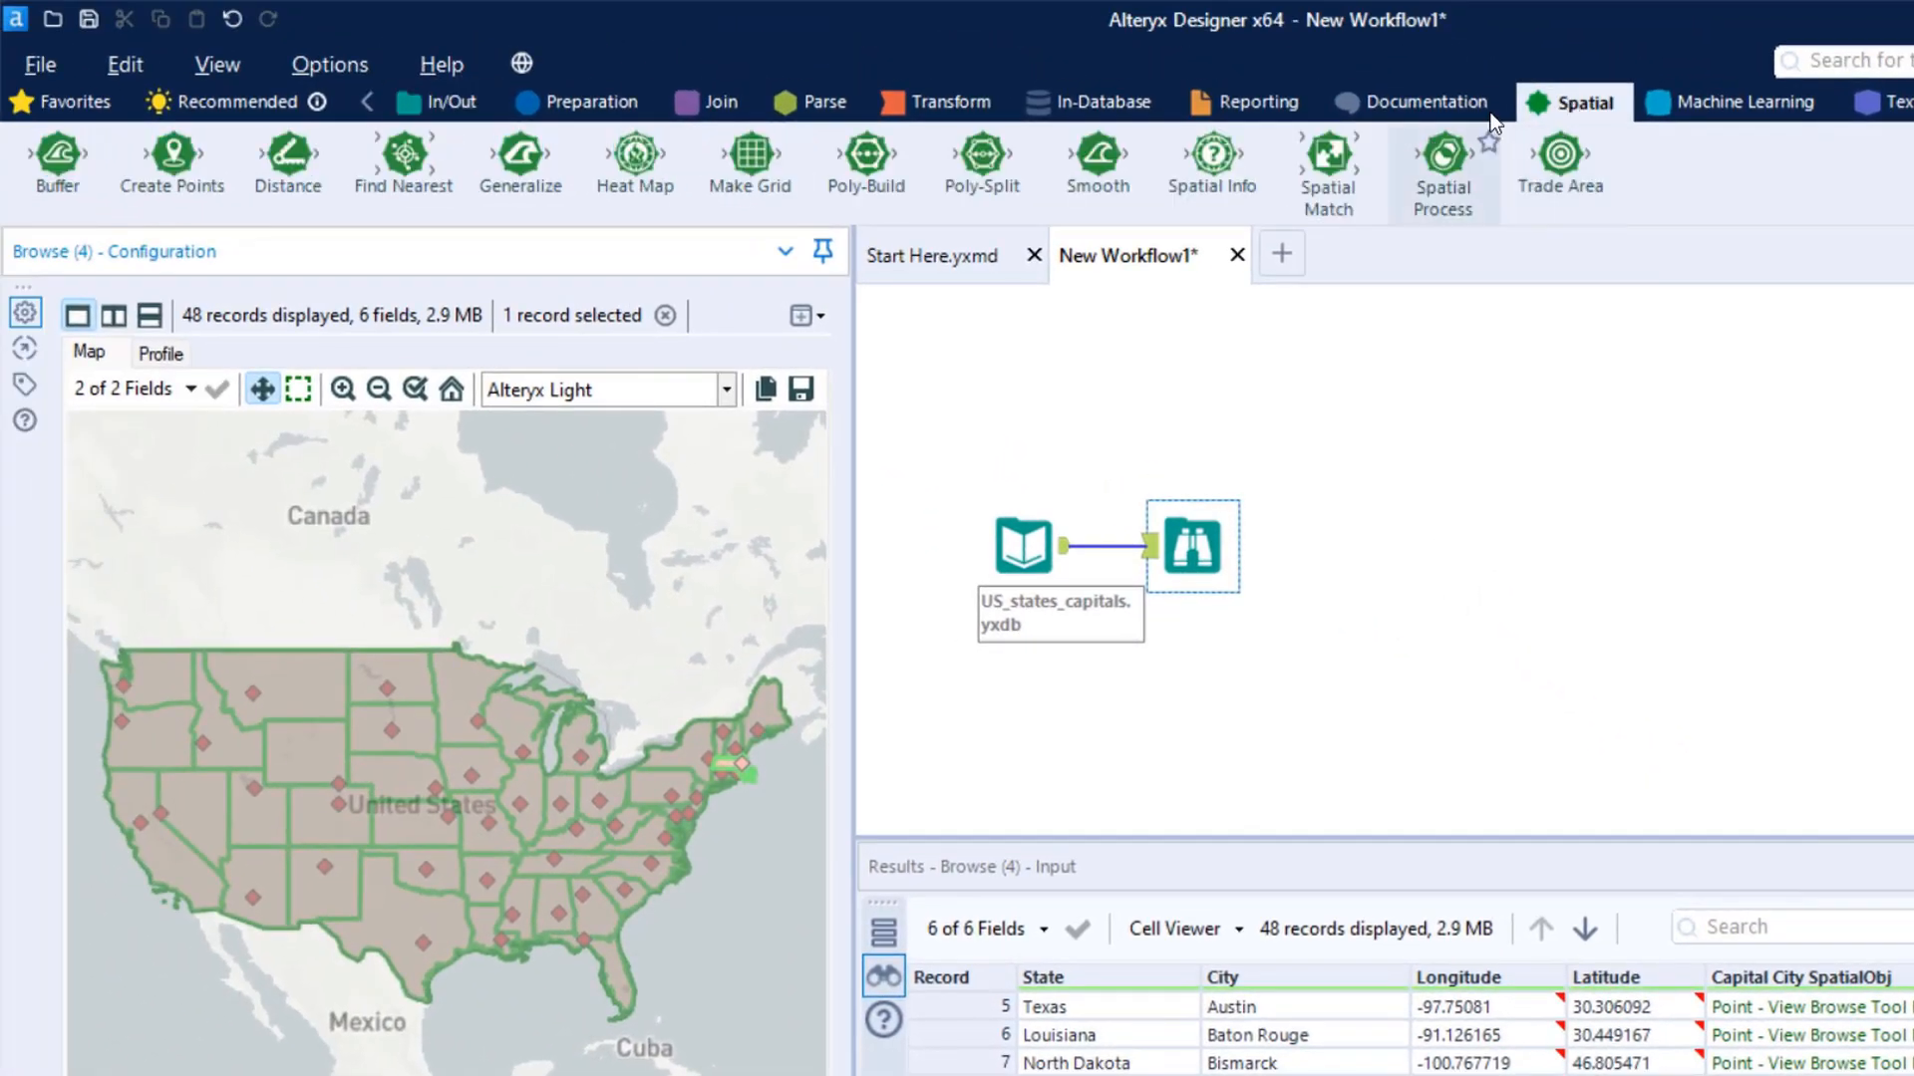